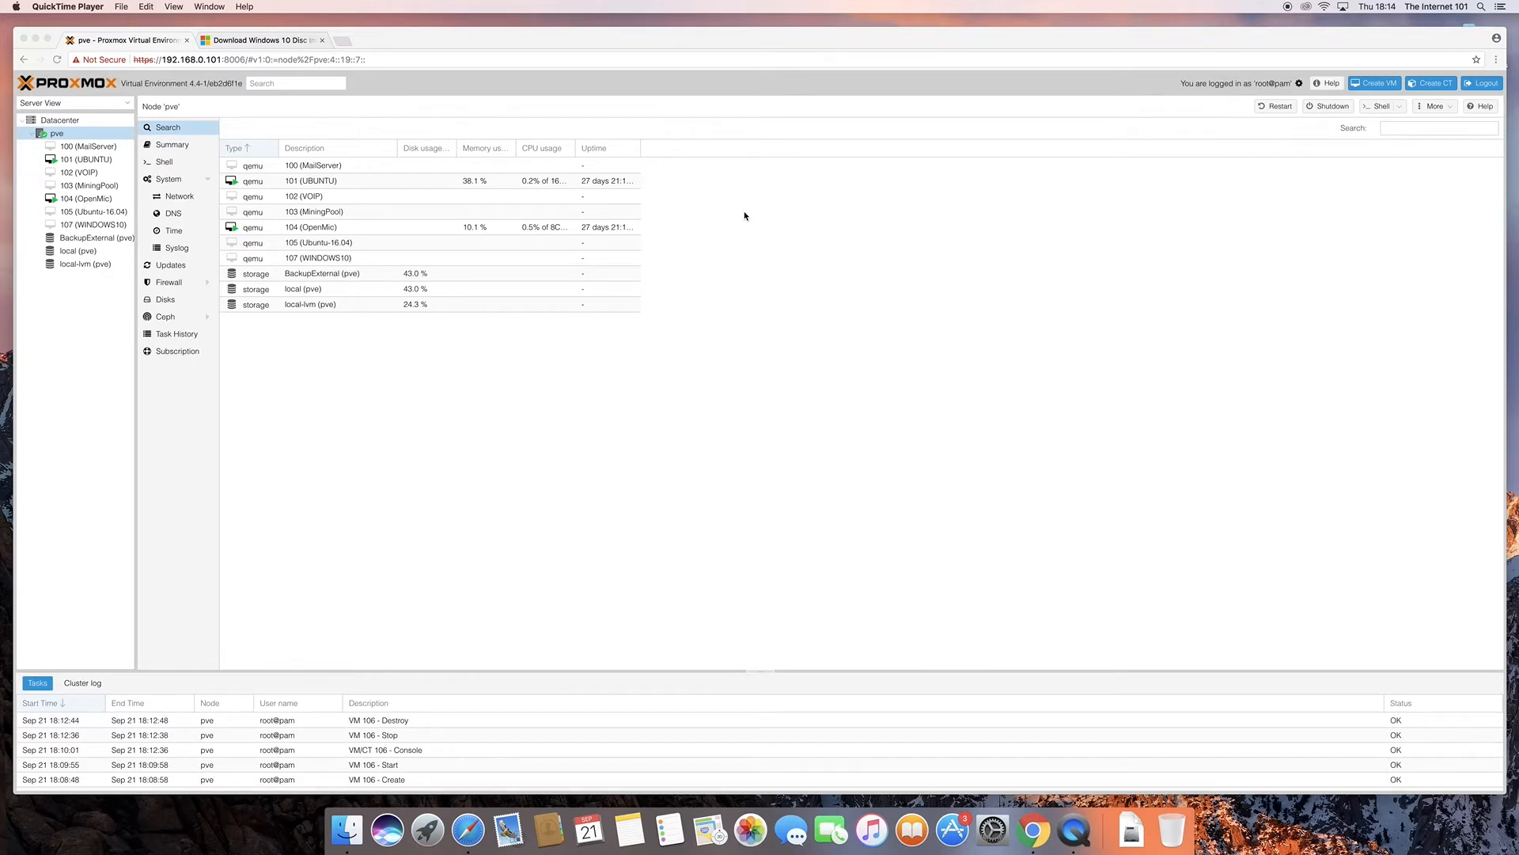
Step: Reopen Microsoft's Windows 10 Disc Image download page from the Google results and confirm the Windows 10 edition under Creators Update
click(286, 42)
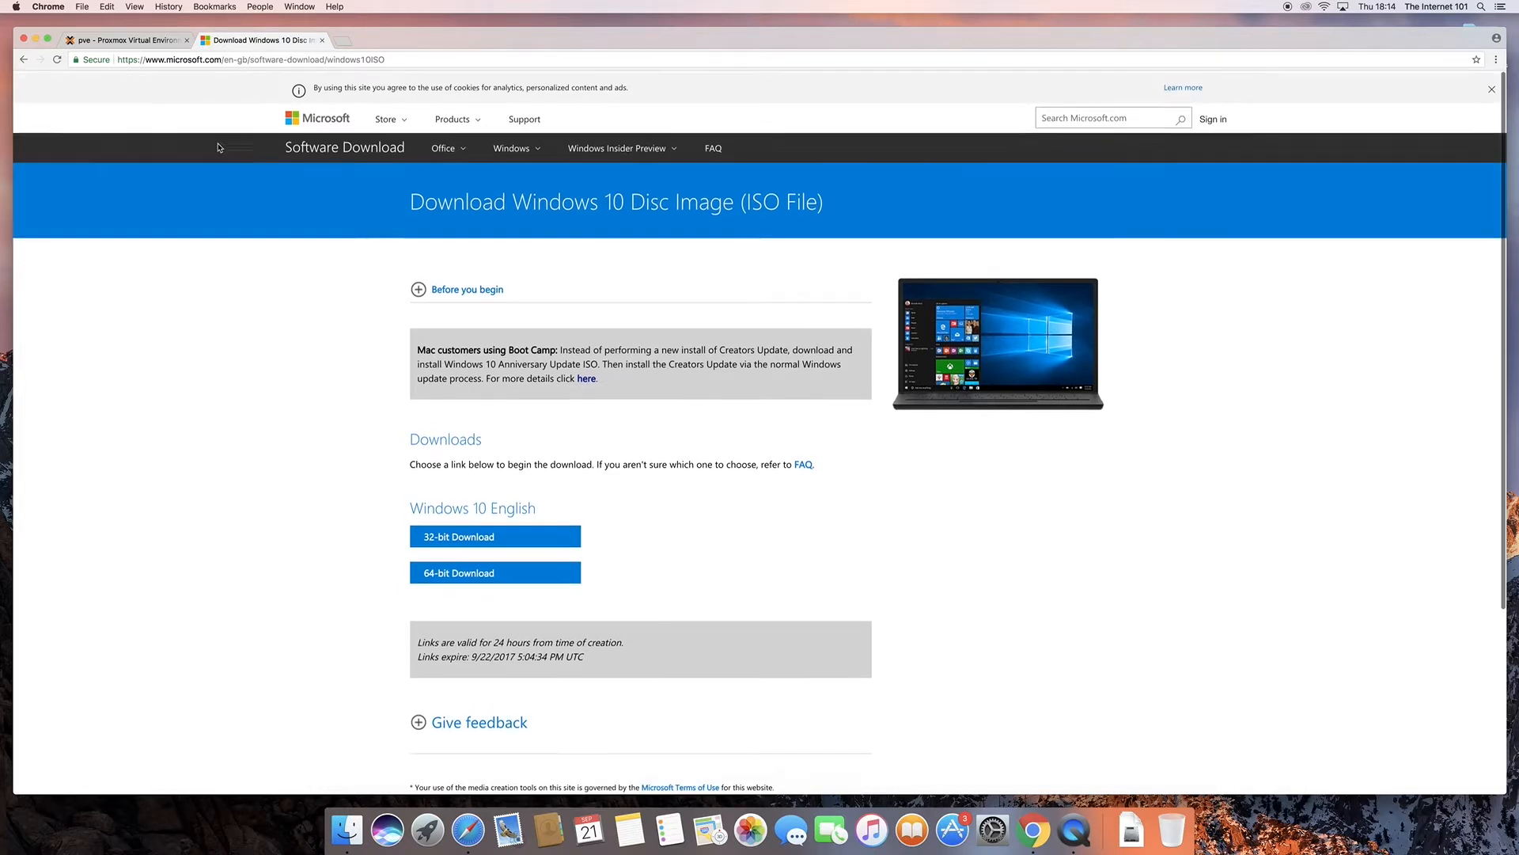
click(24, 61)
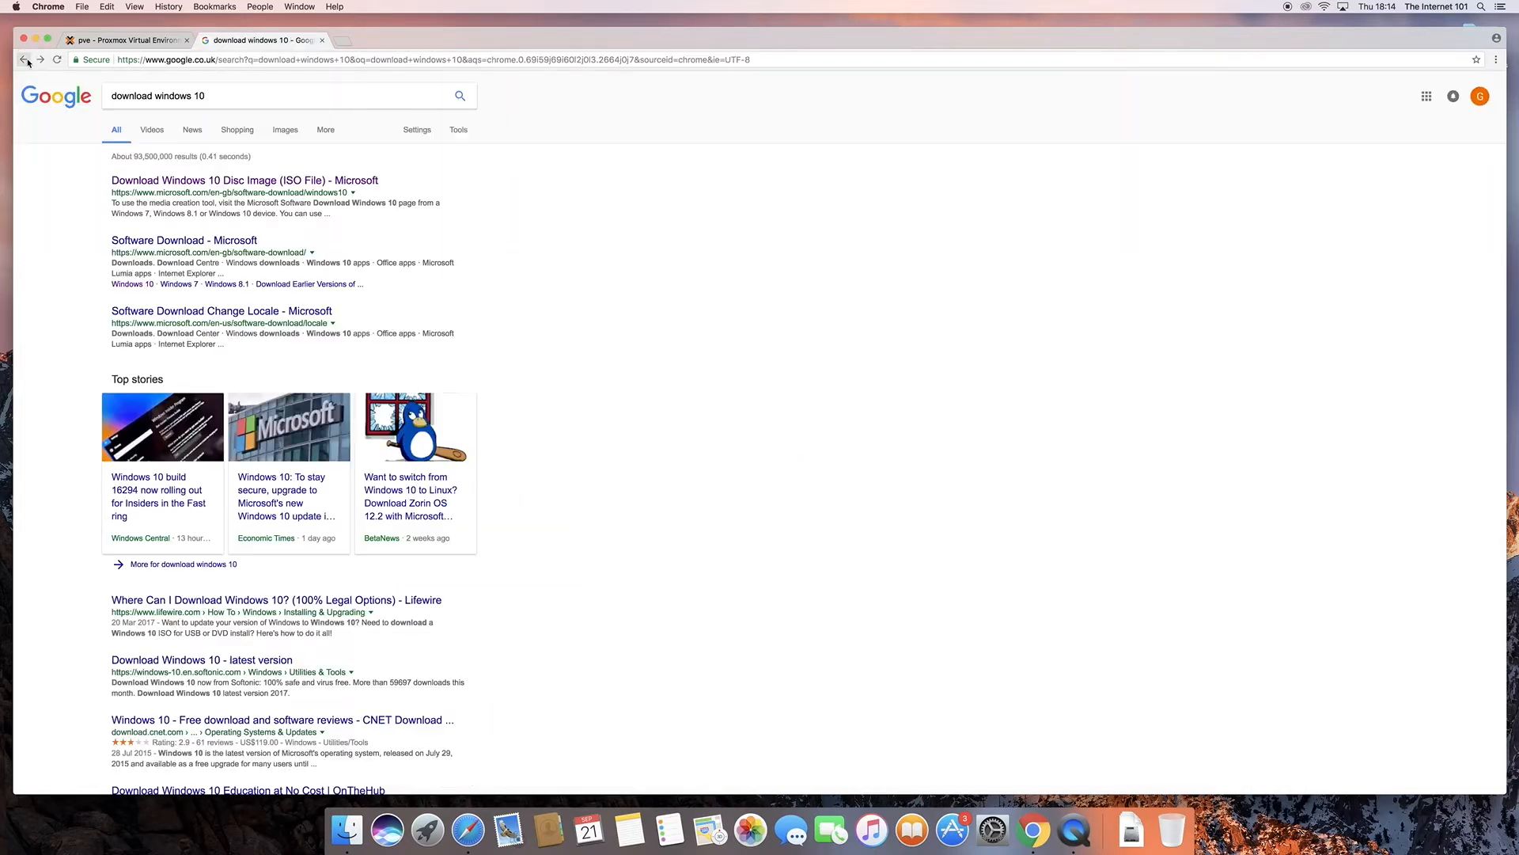
click(230, 187)
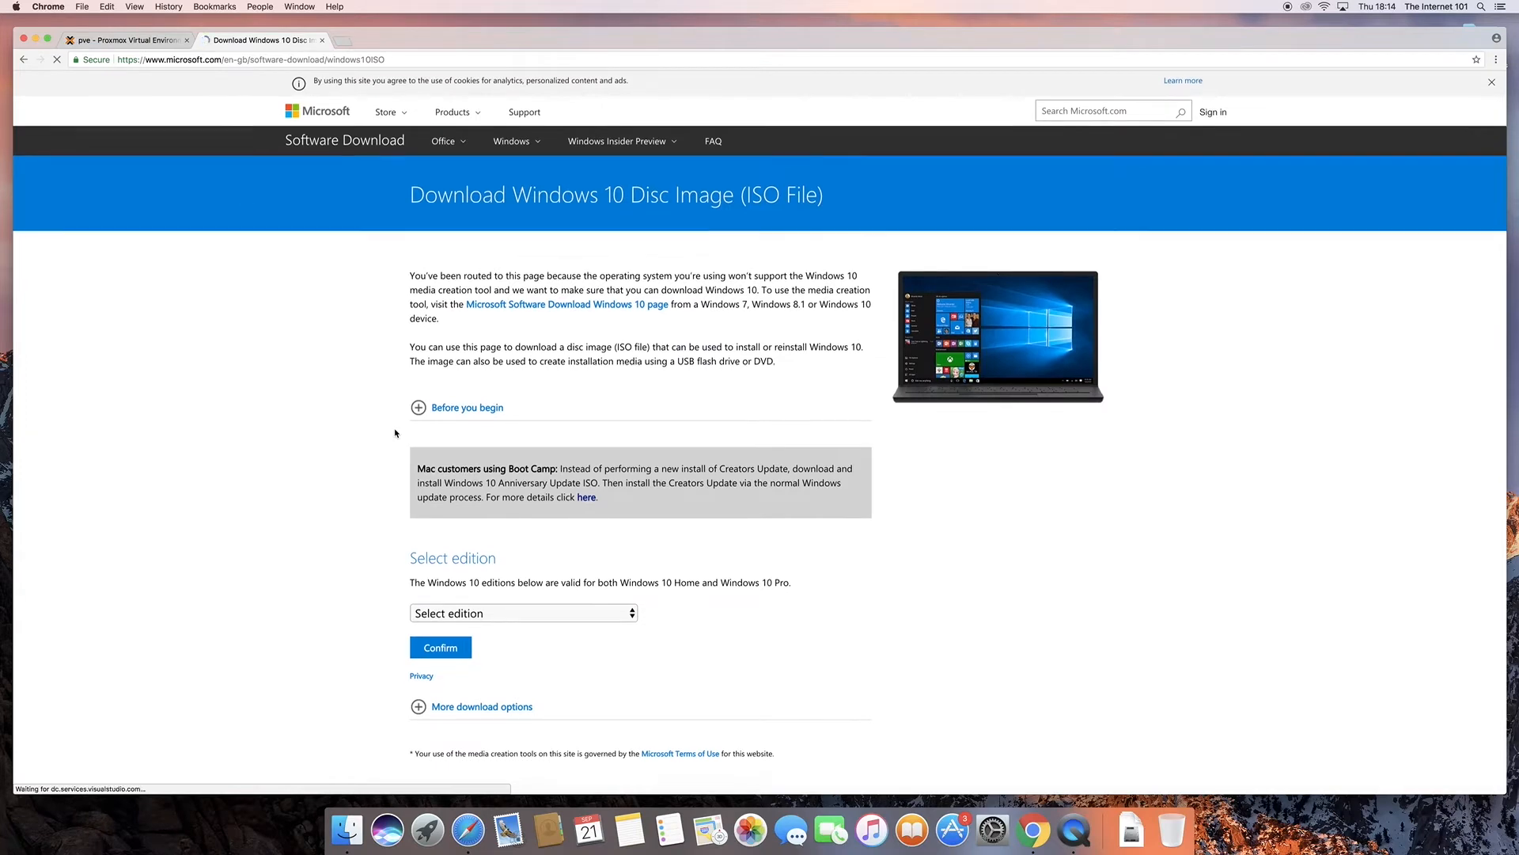
scroll(395, 432, down, 5)
click(458, 400)
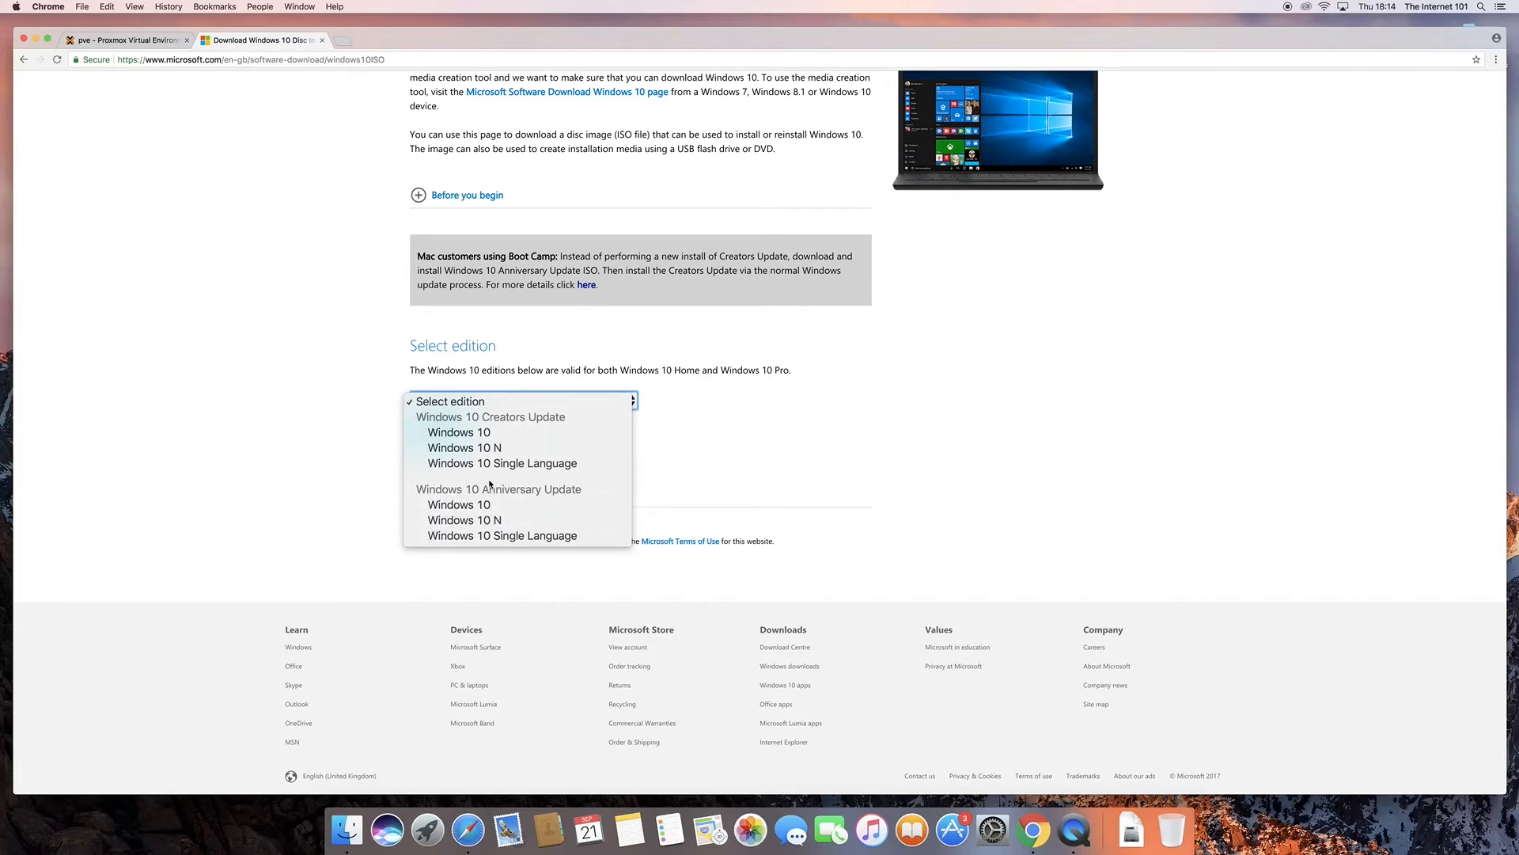
click(543, 439)
click(459, 440)
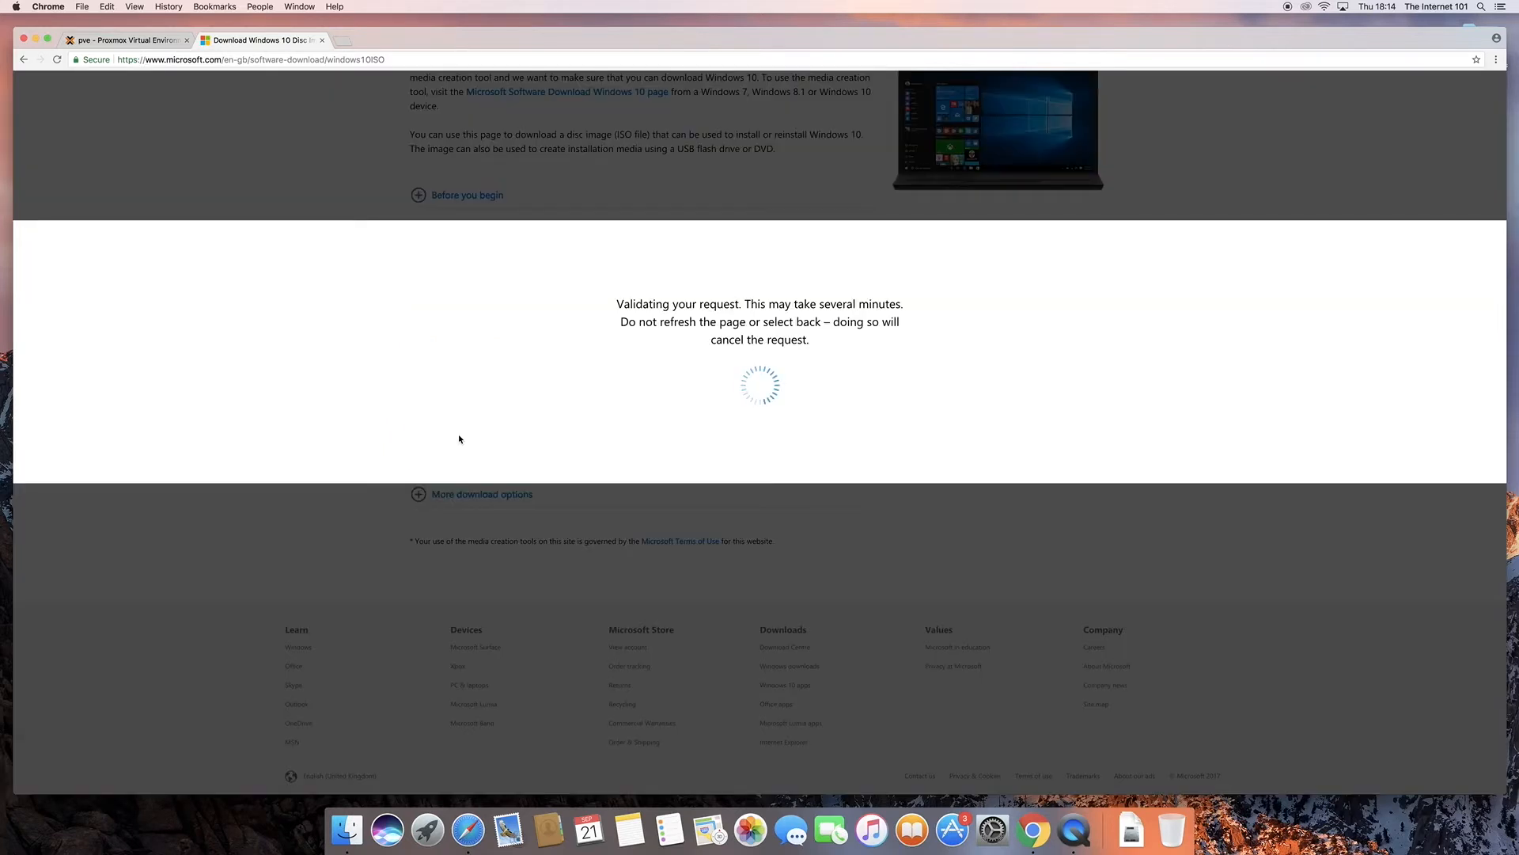
Step: Confirm English as the product language to get the Windows 10 ISO download links
scroll(510, 500, down, 3)
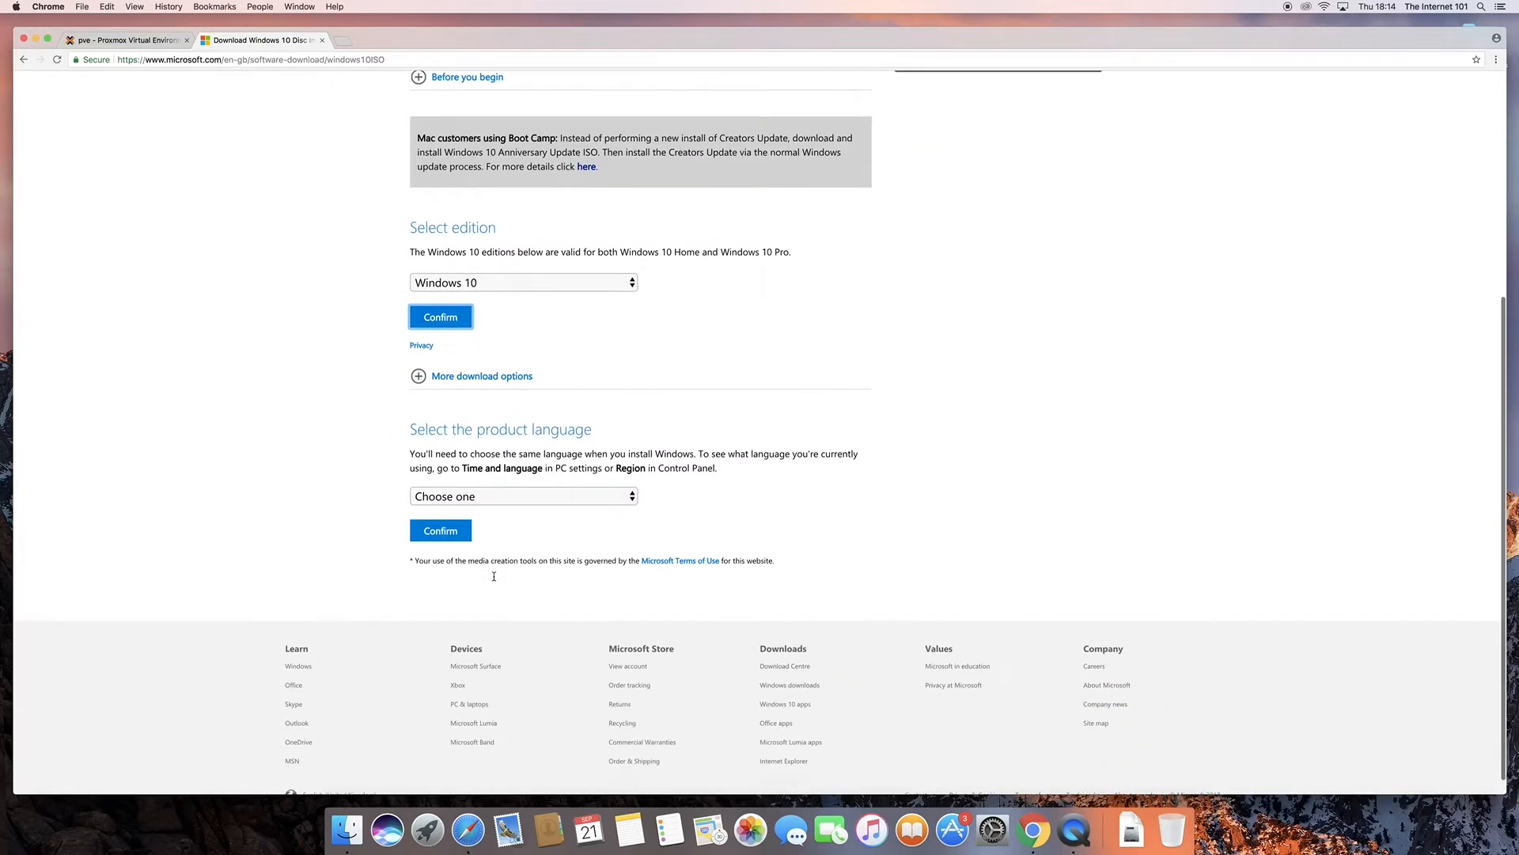
click(509, 494)
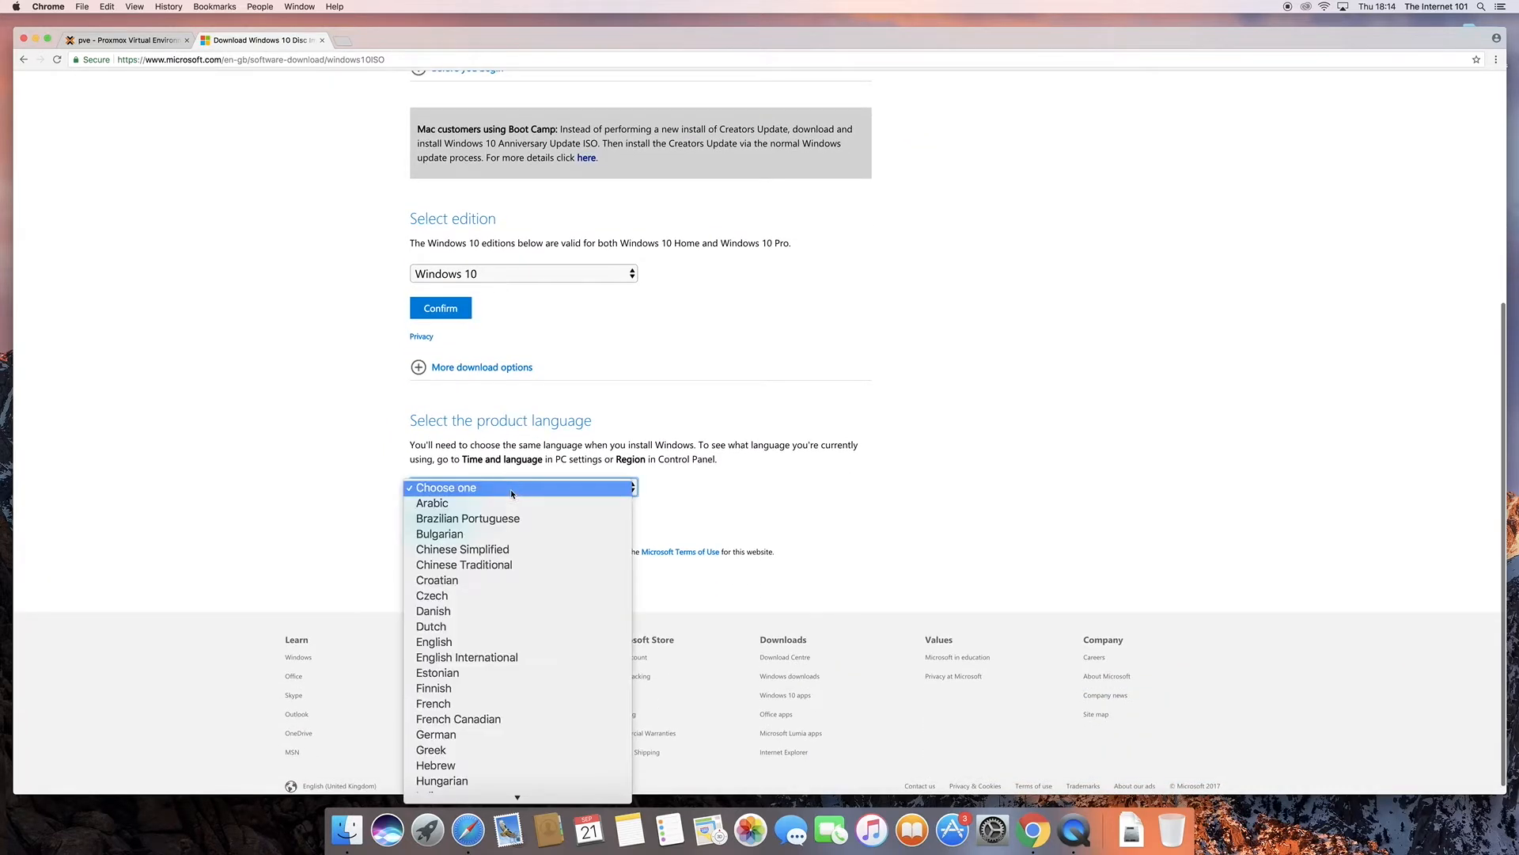
click(463, 649)
click(464, 520)
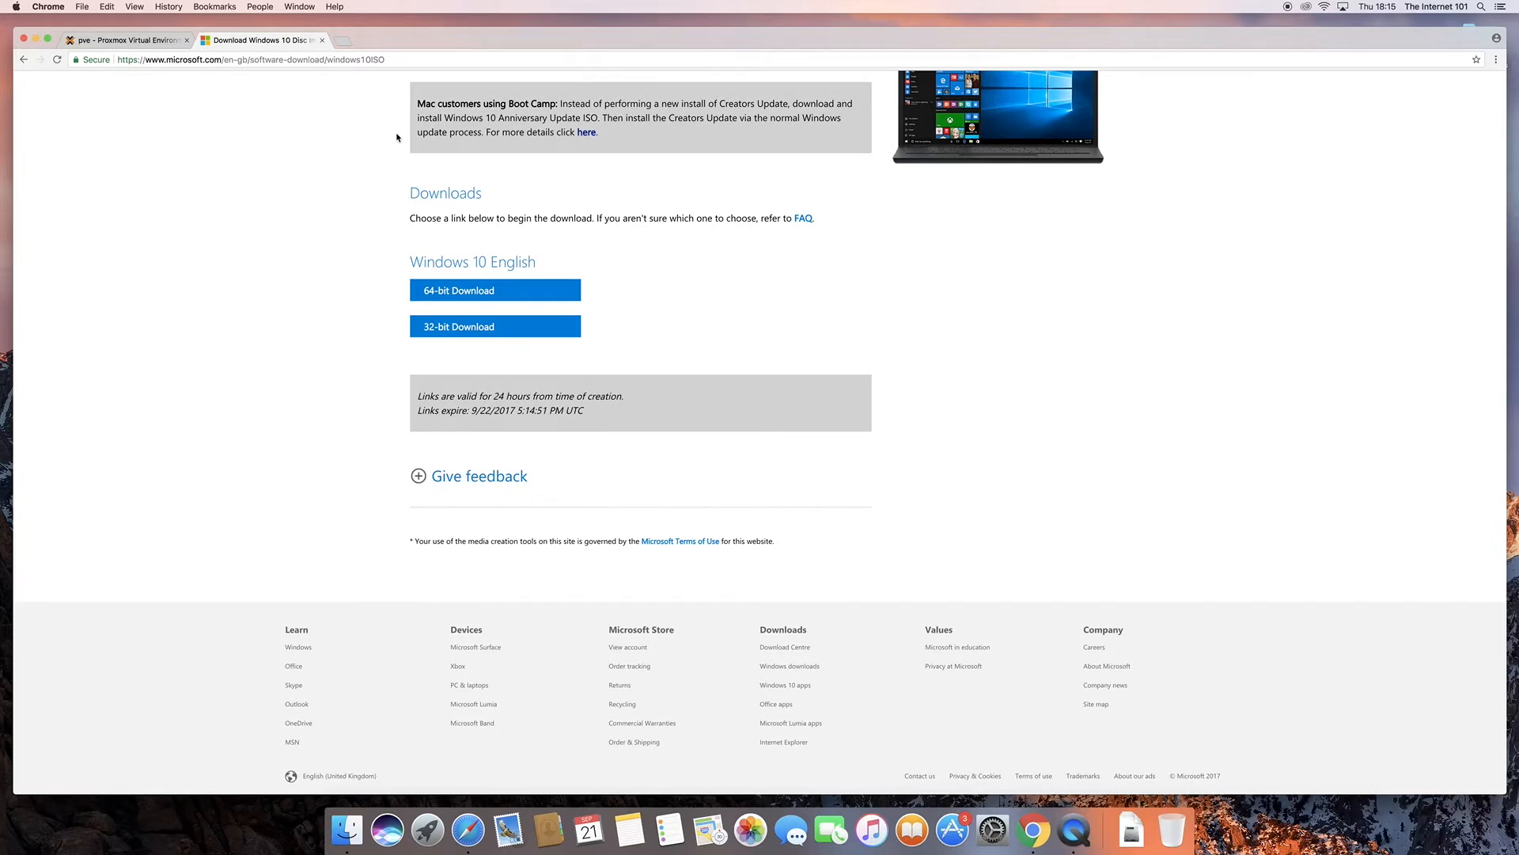
scroll(285, 183, up, 4)
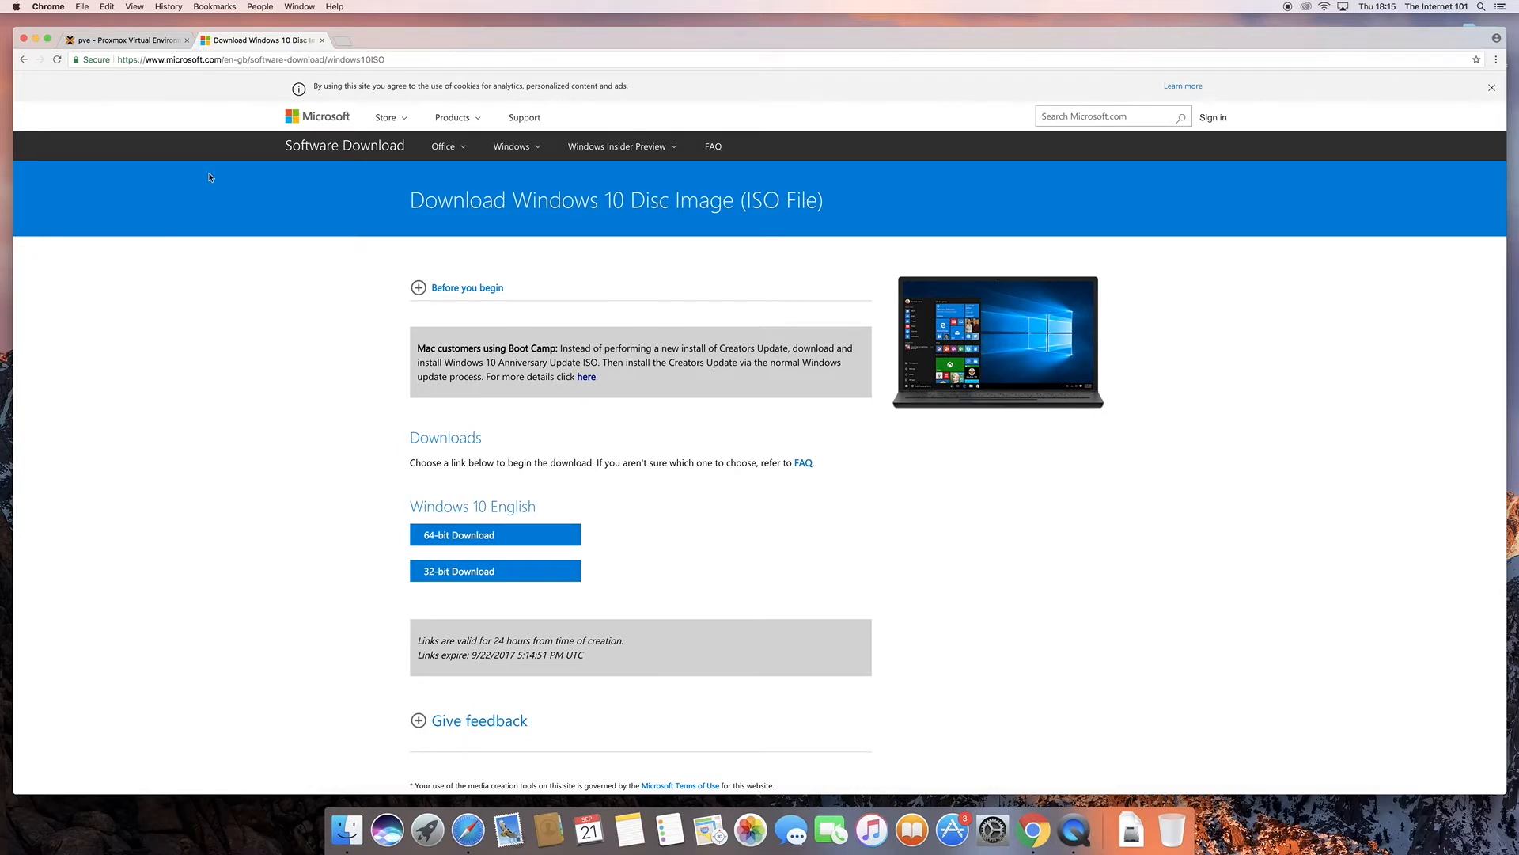
Step: In Proxmox, start creating a virtual machine named Windows10-2 with Microsoft Windows 10/2016 as the guest OS
click(122, 46)
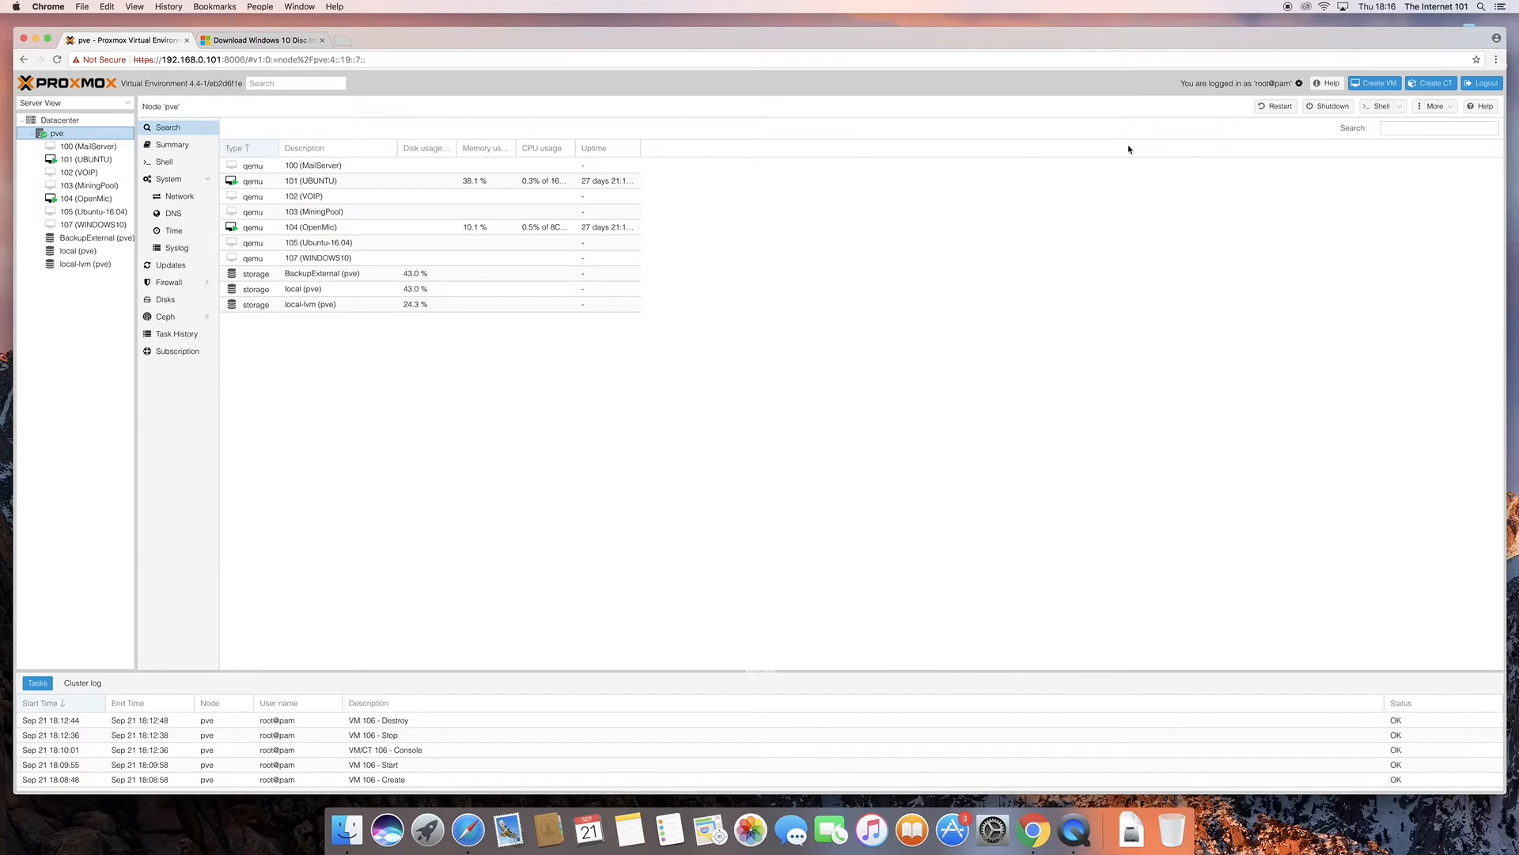
click(1392, 91)
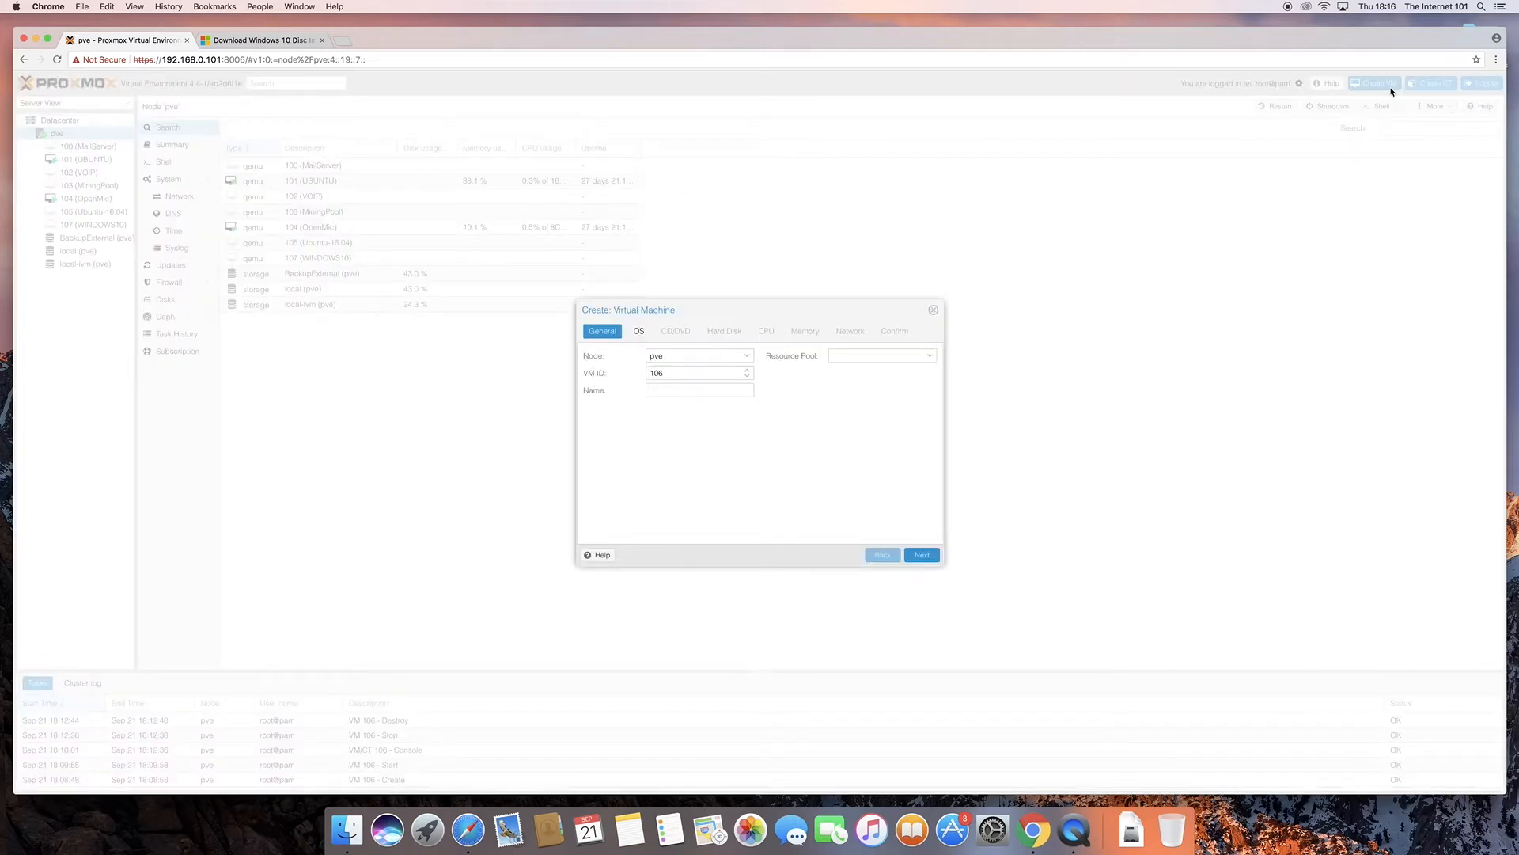
click(721, 387)
text(Windows10-2)
click(923, 555)
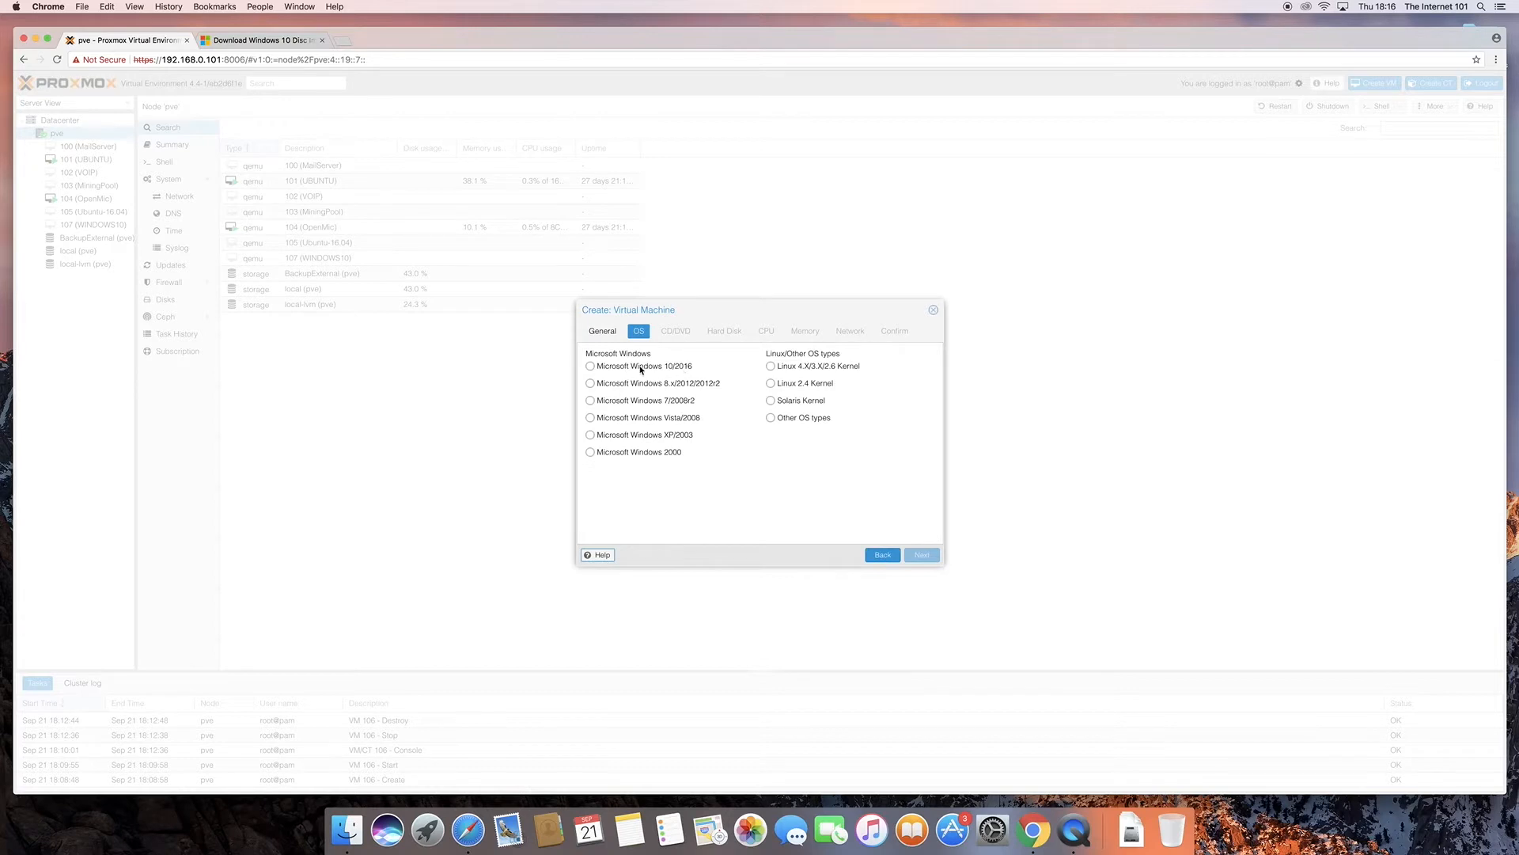
click(591, 366)
click(914, 556)
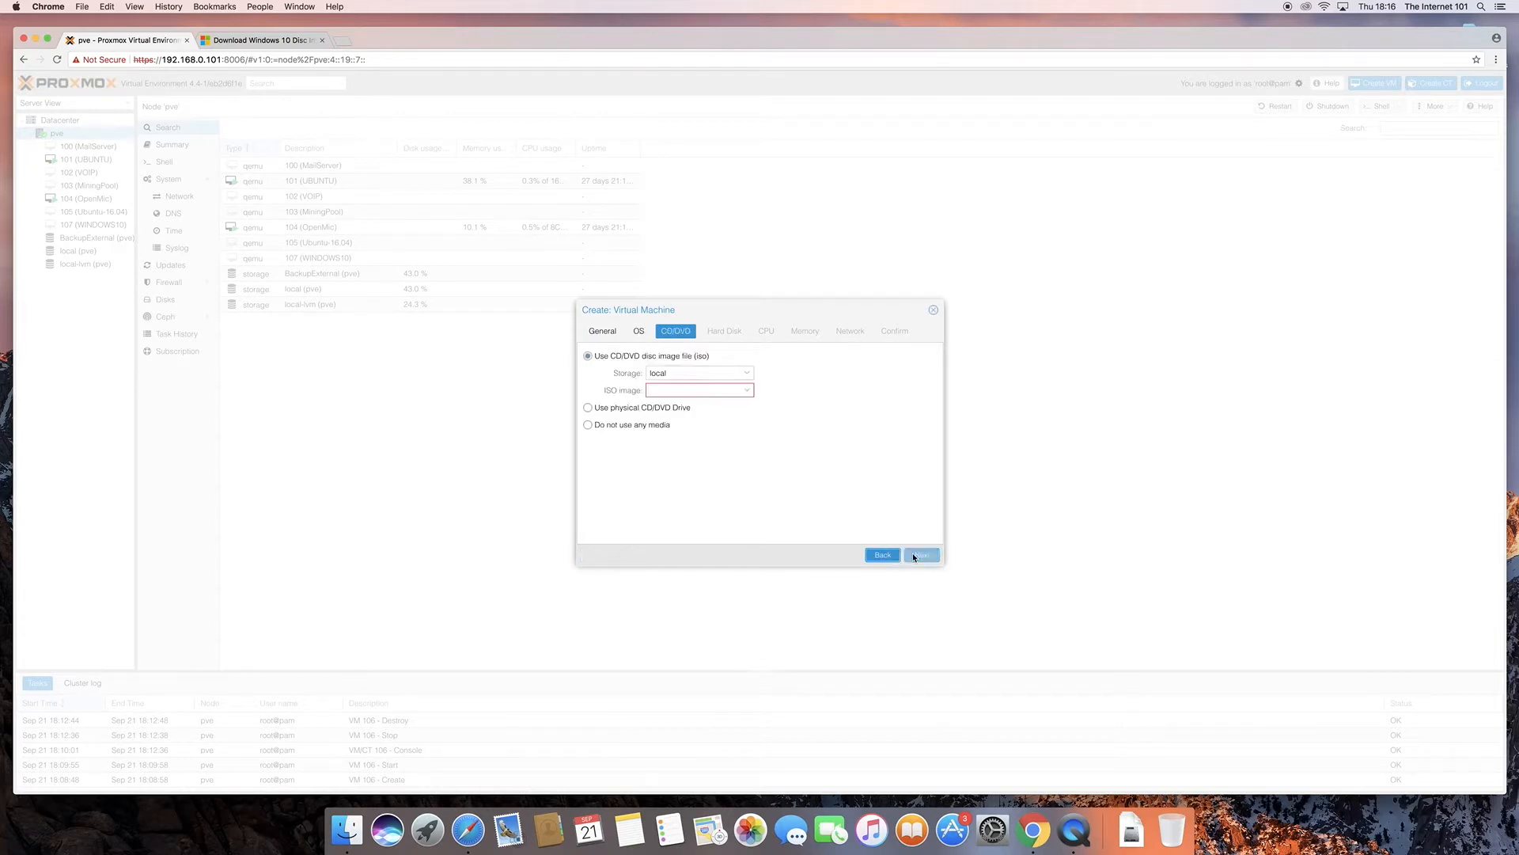
Step: Use Win10_1703_English_x64.iso from local storage as the new virtual machine's CD/DVD image
click(743, 390)
scroll(760, 545, down, 3)
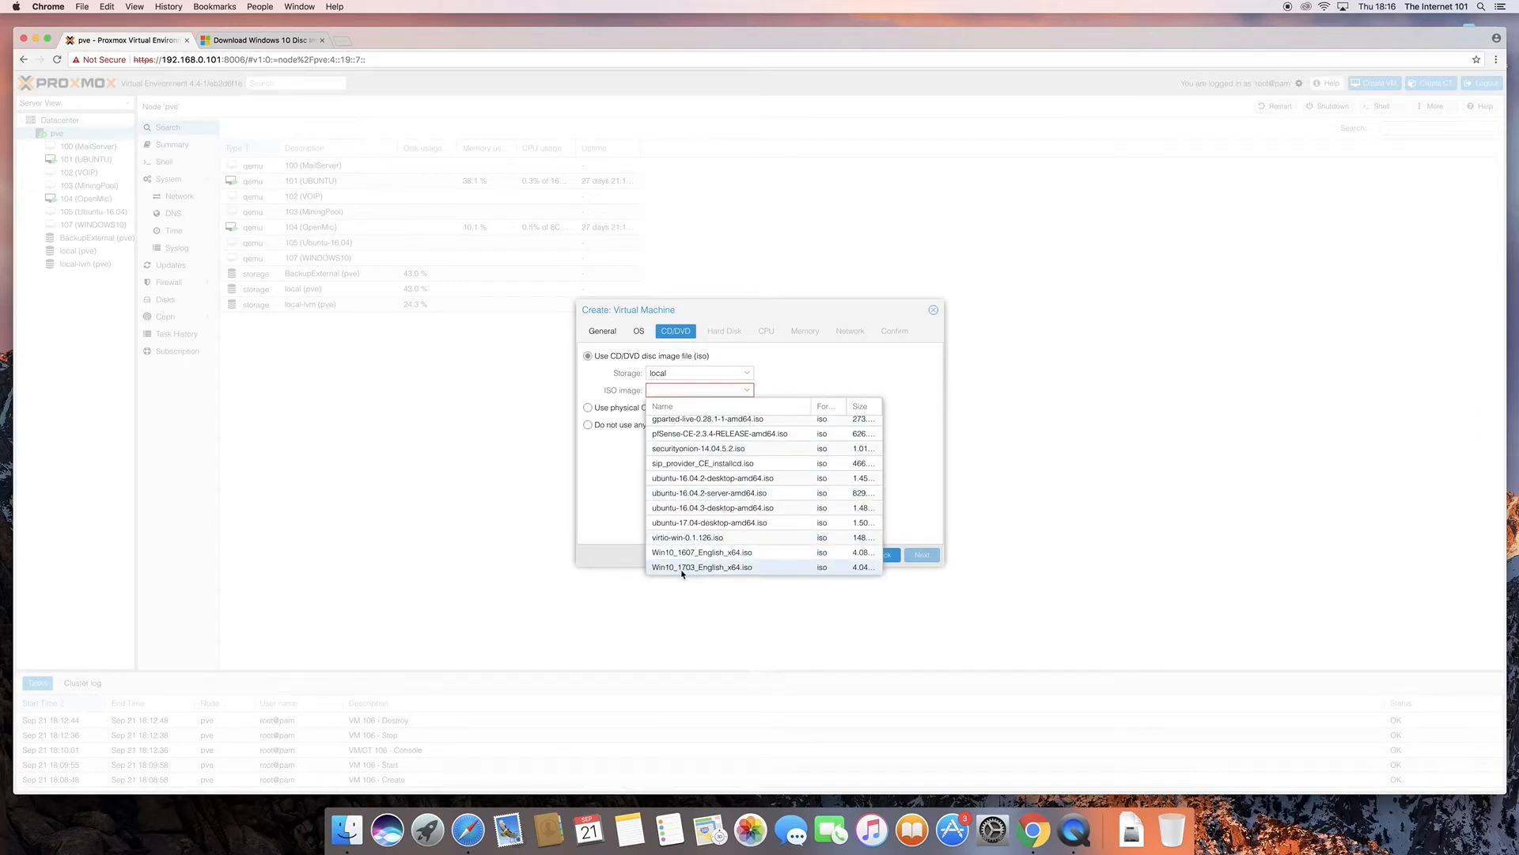
click(683, 570)
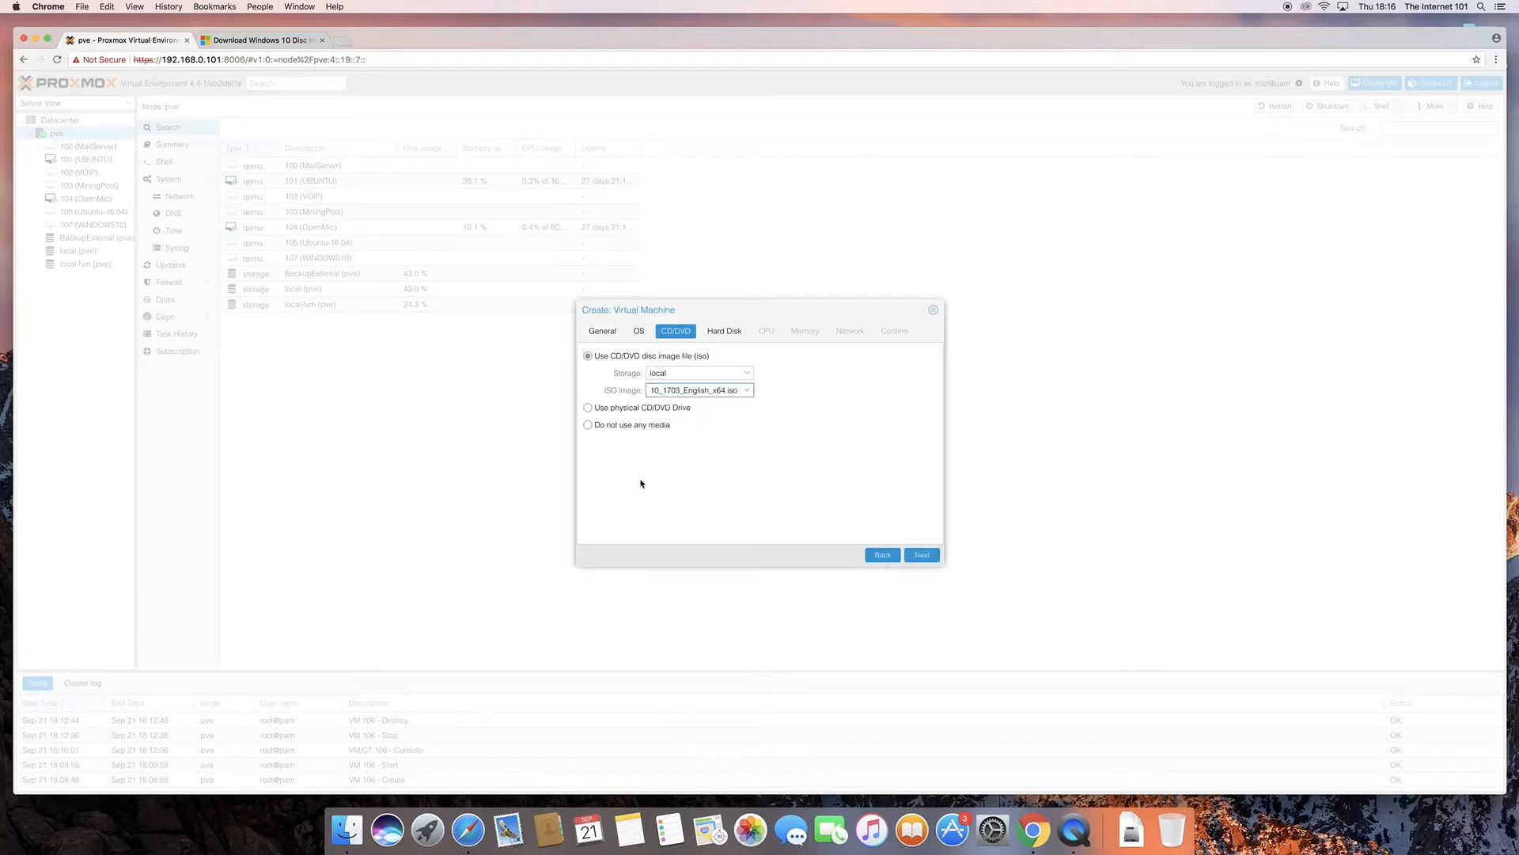
click(922, 554)
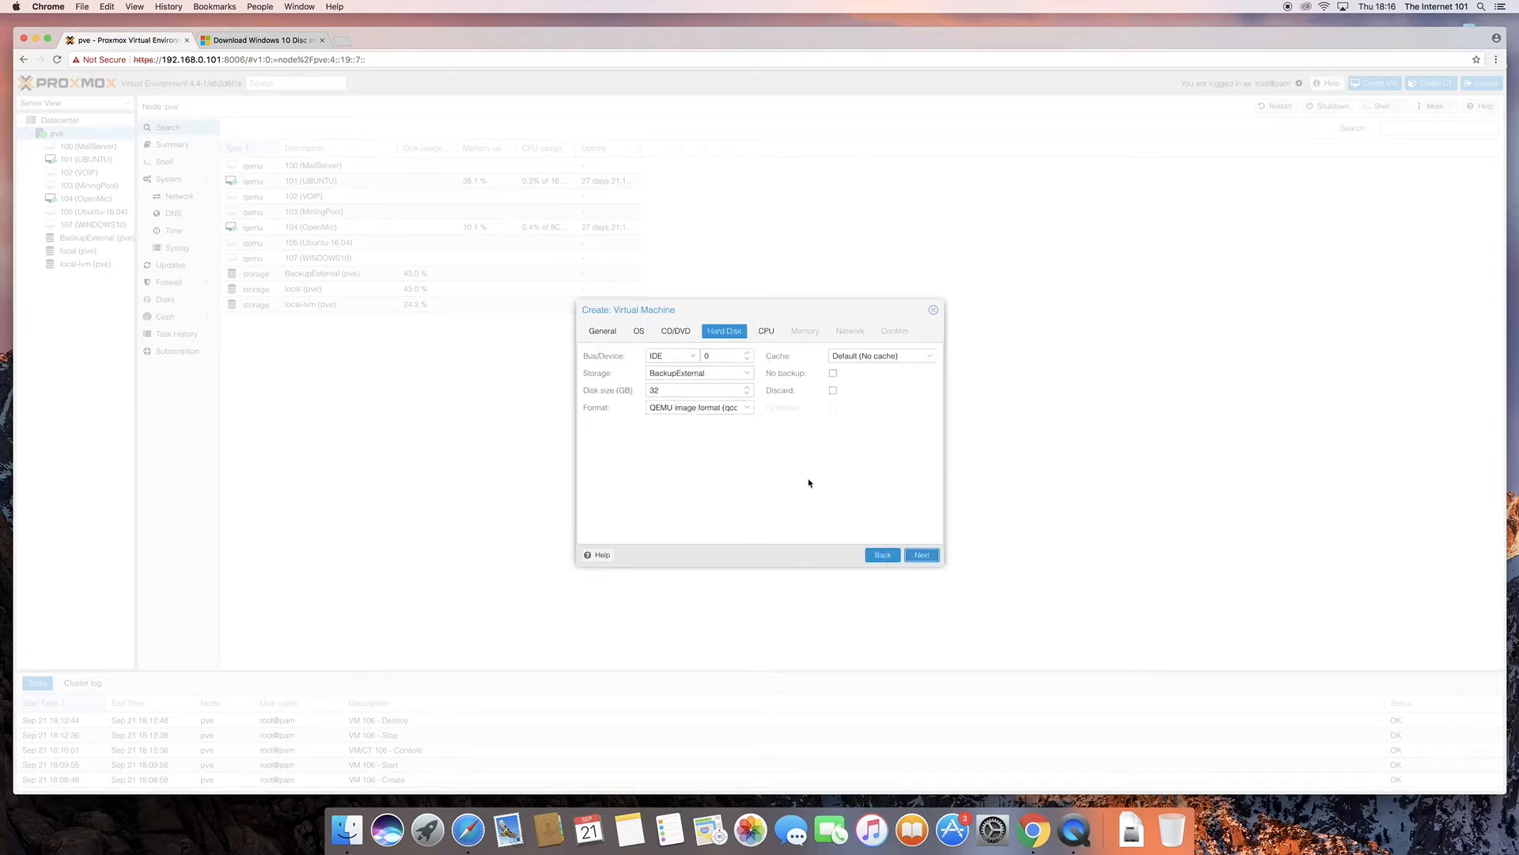
Step: Configure the hard disk with the VirtIO bus, local-lvm storage, a size of 100 GB and Write back cache
click(694, 357)
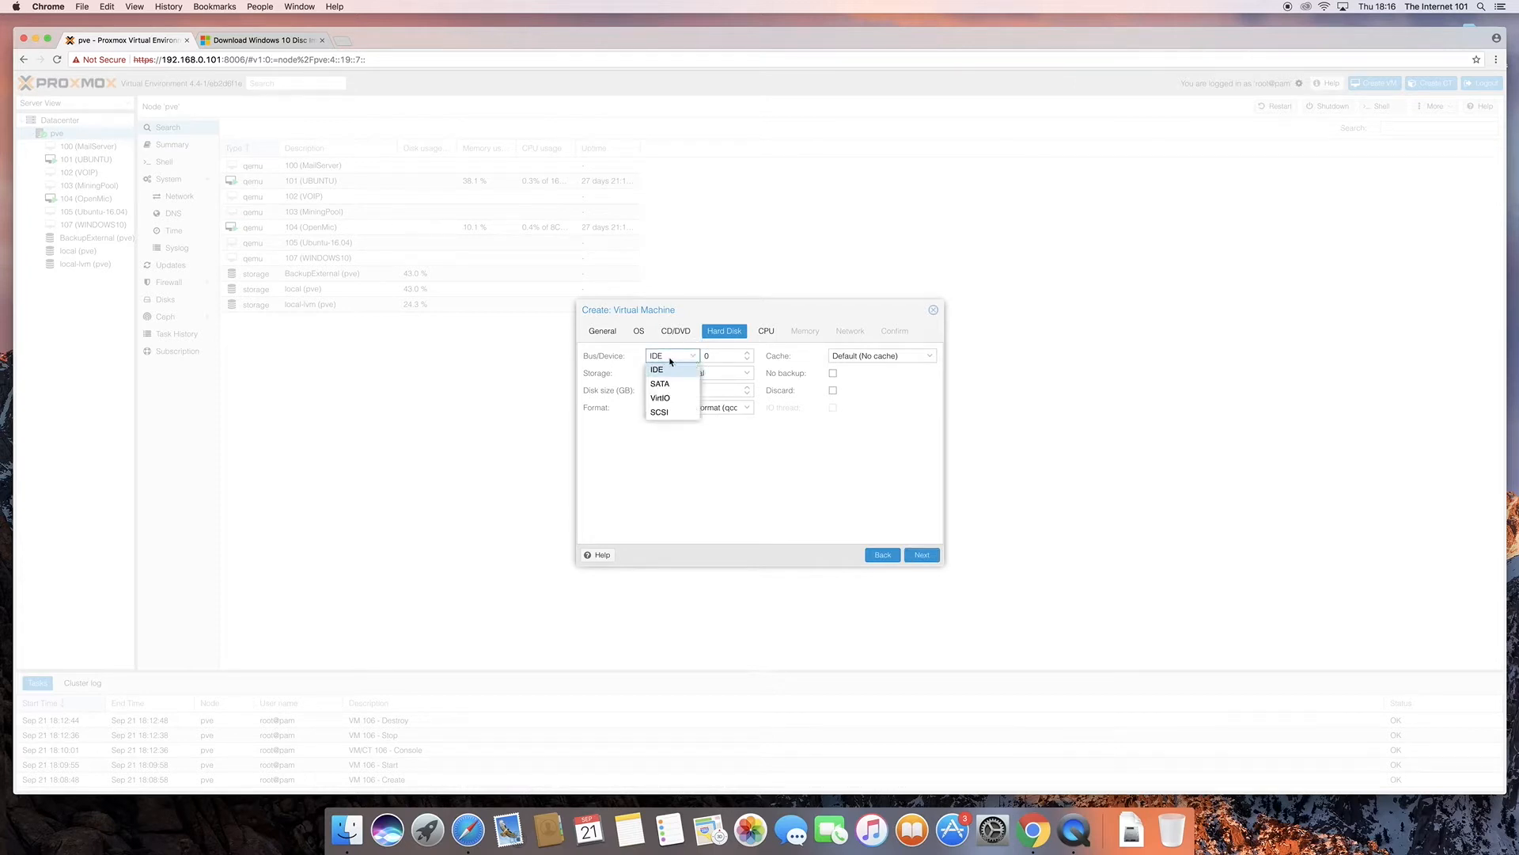
click(659, 400)
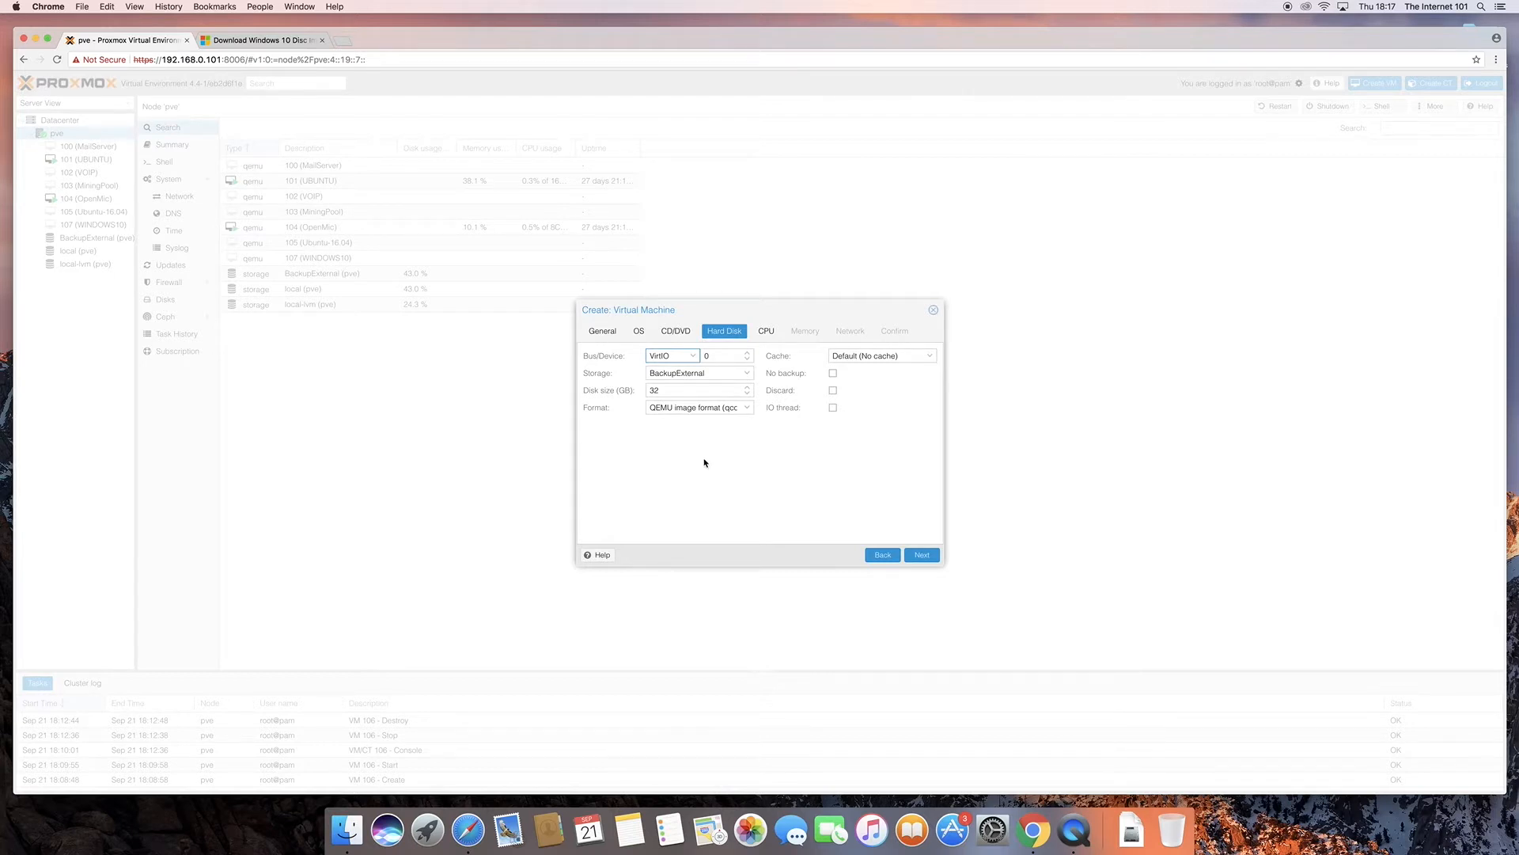
click(746, 374)
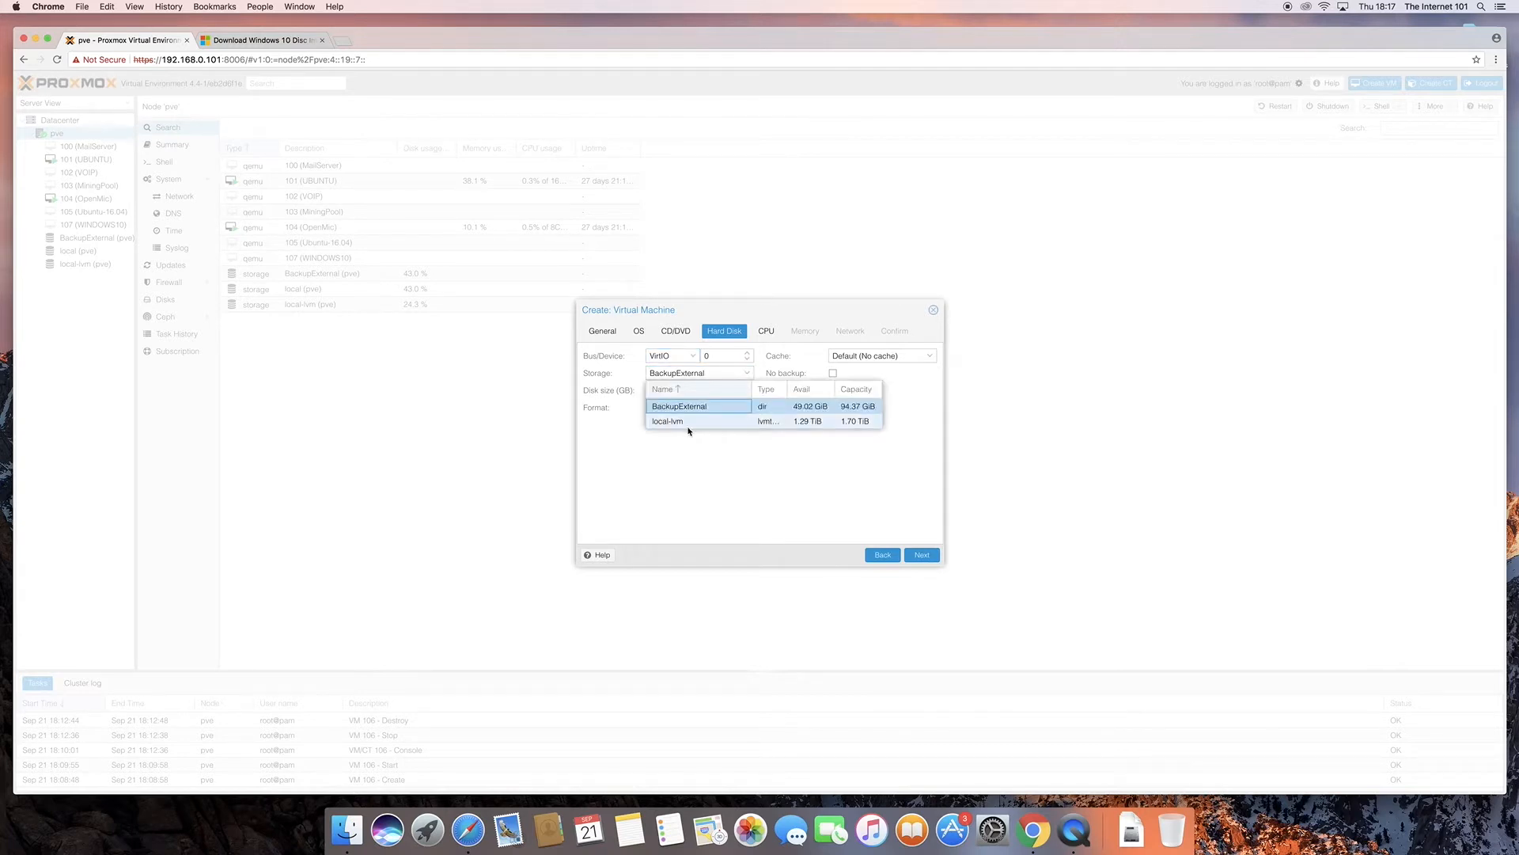
click(685, 422)
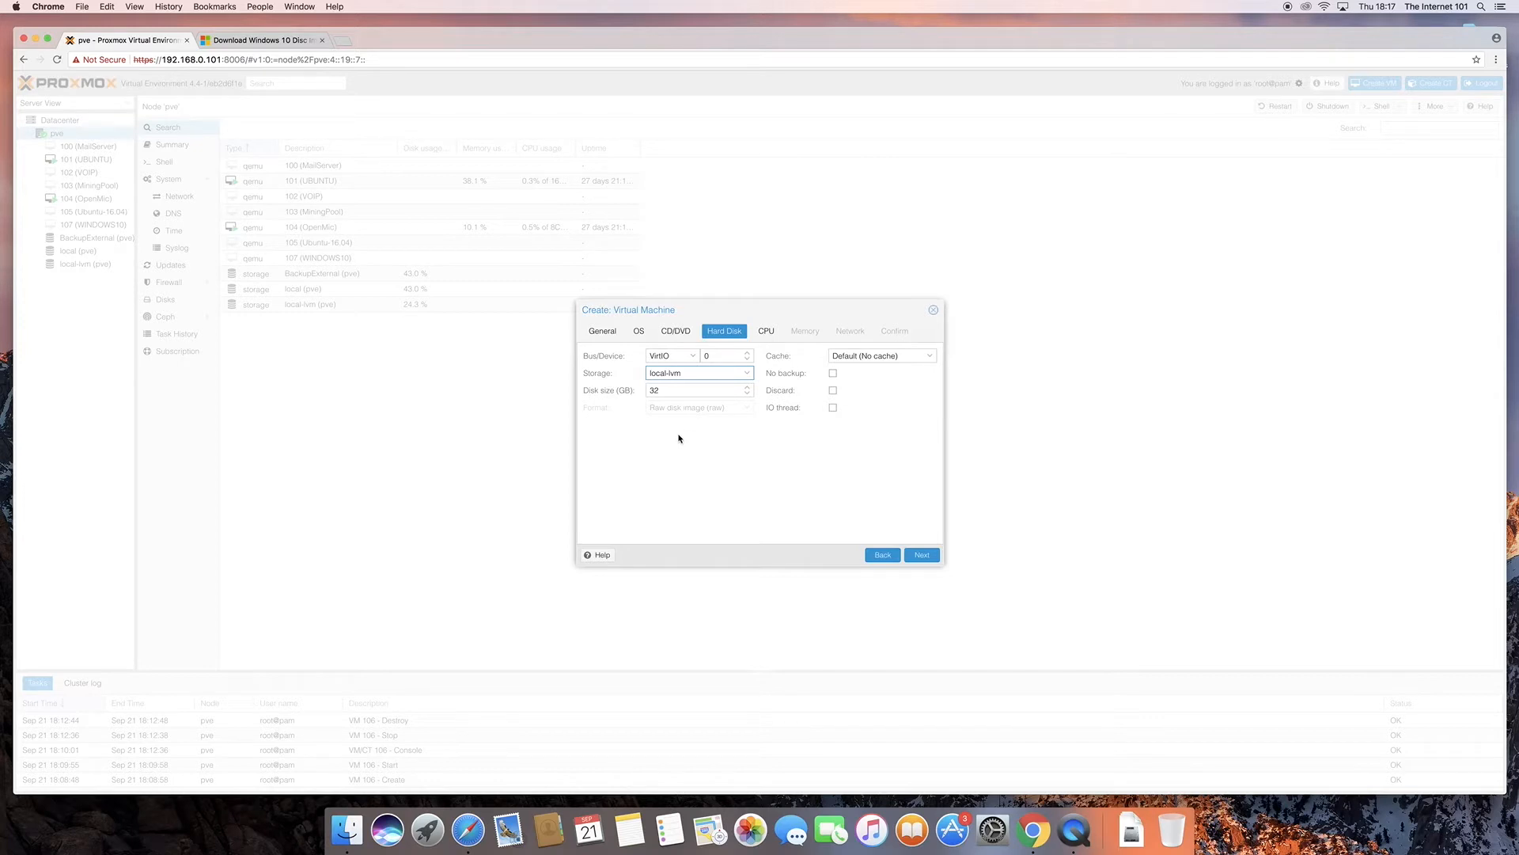
double_click(669, 391)
text(100)
click(857, 356)
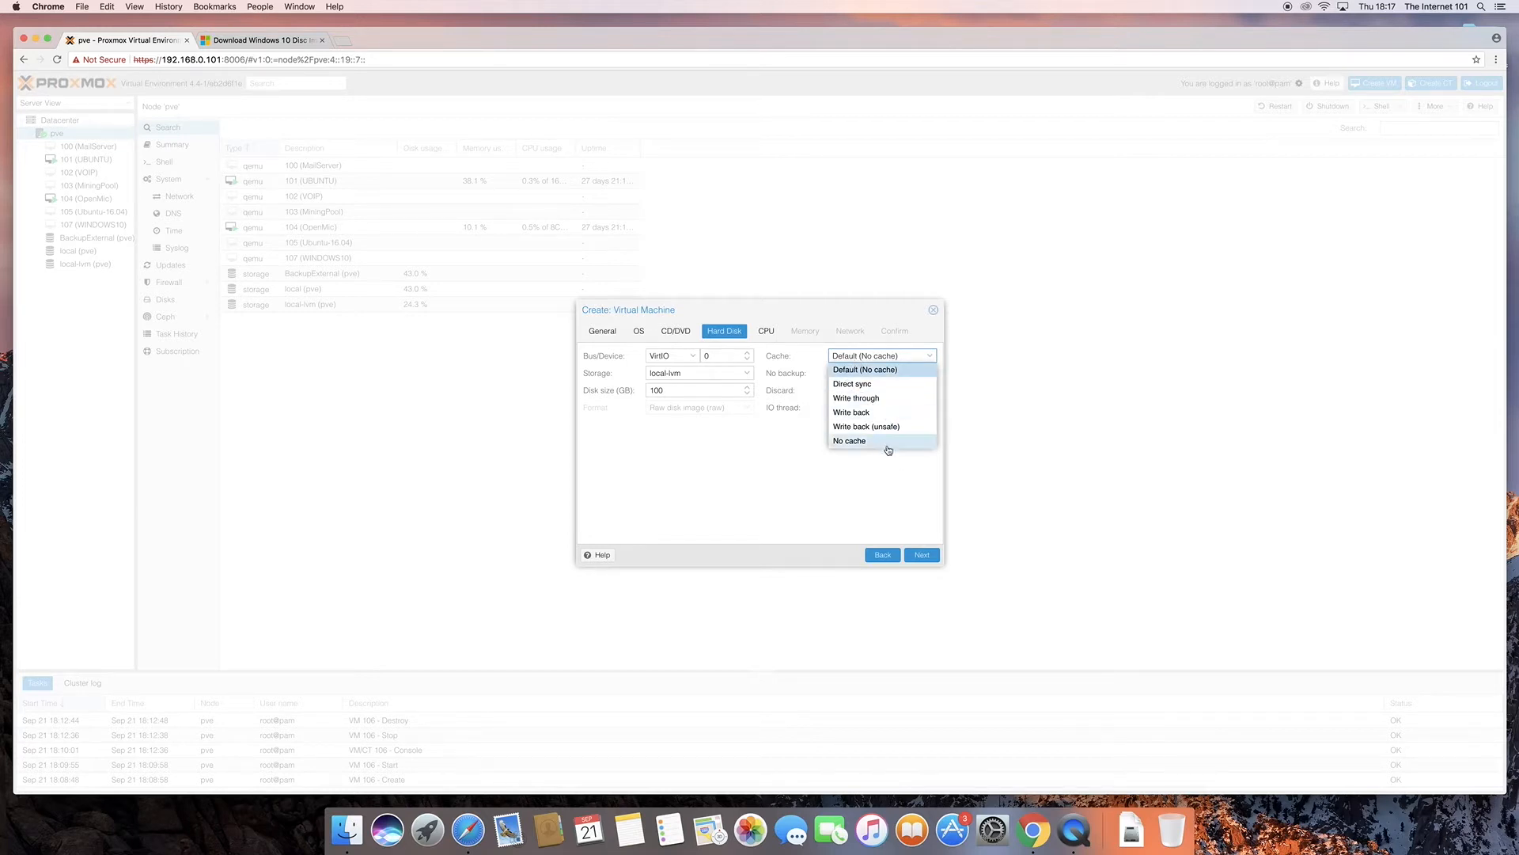
click(859, 413)
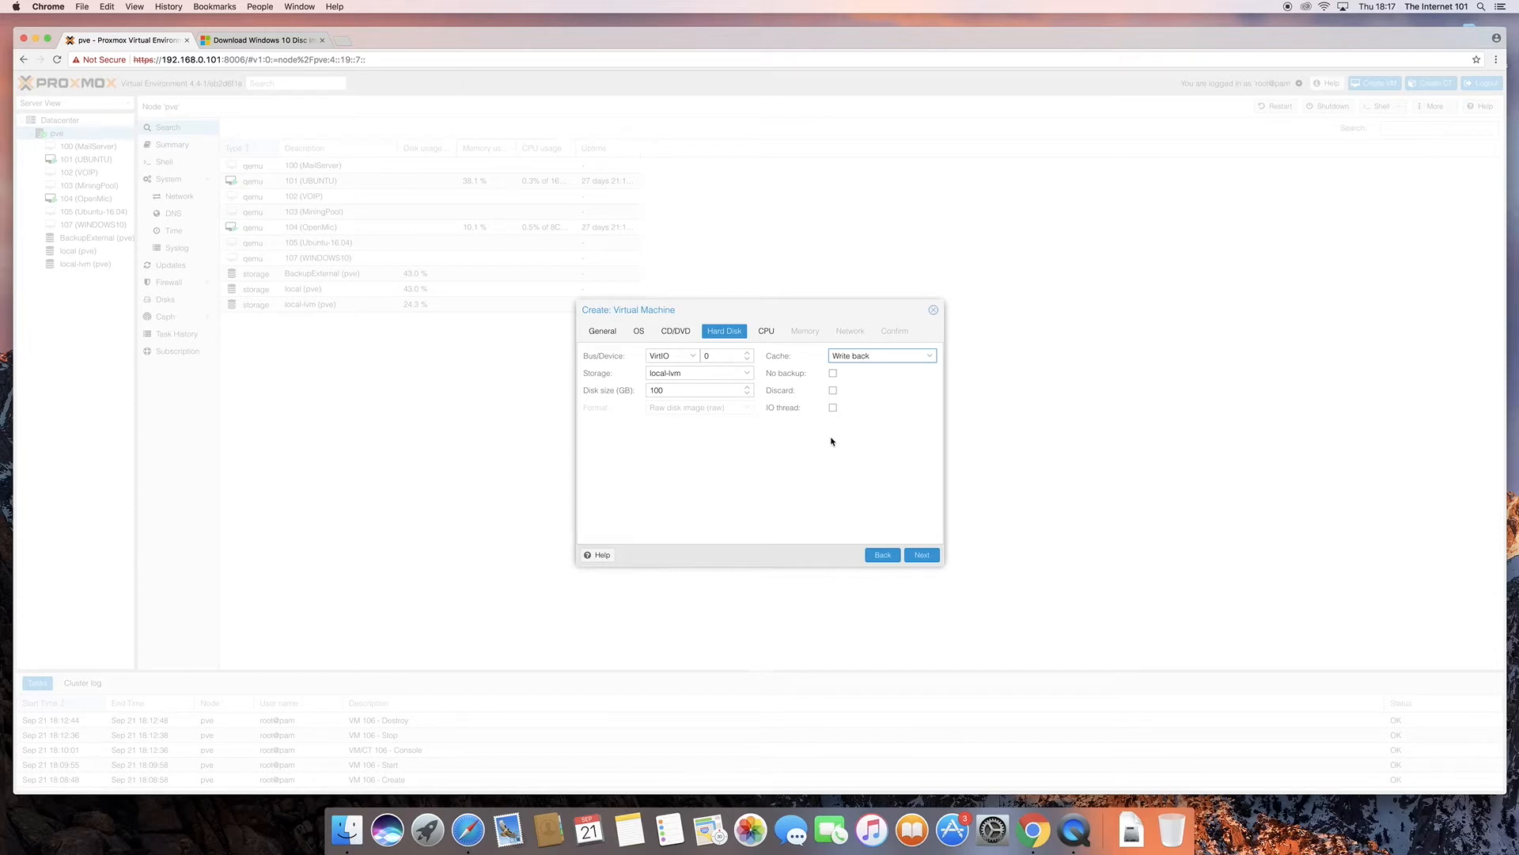
click(915, 553)
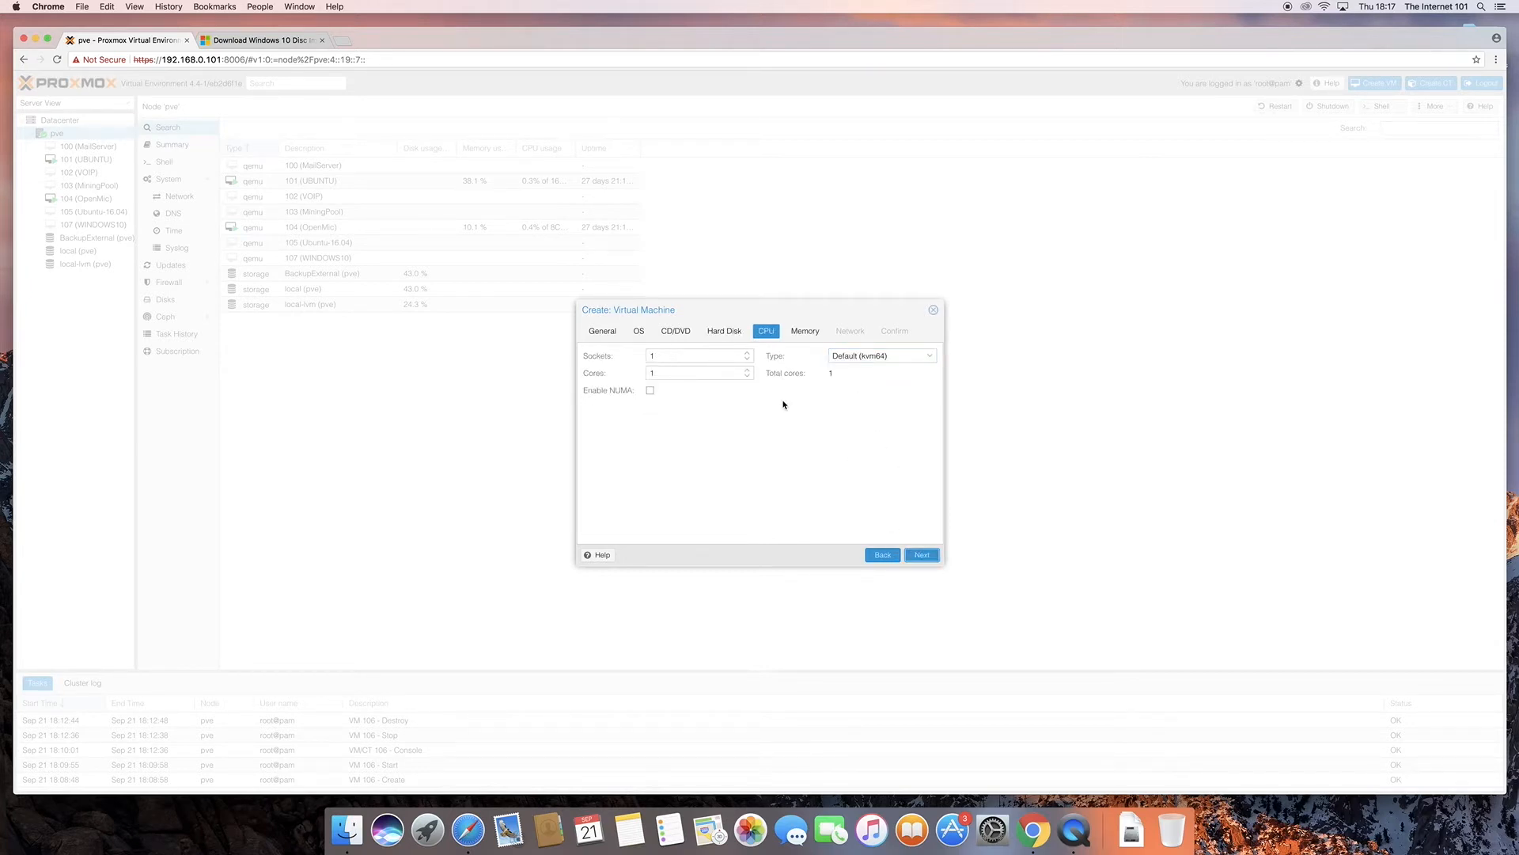
Step: Set the virtual machine's CPU to 2 sockets and 8 cores
click(747, 353)
click(748, 370)
click(747, 370)
click(748, 370)
click(748, 369)
click(748, 370)
click(747, 370)
click(925, 557)
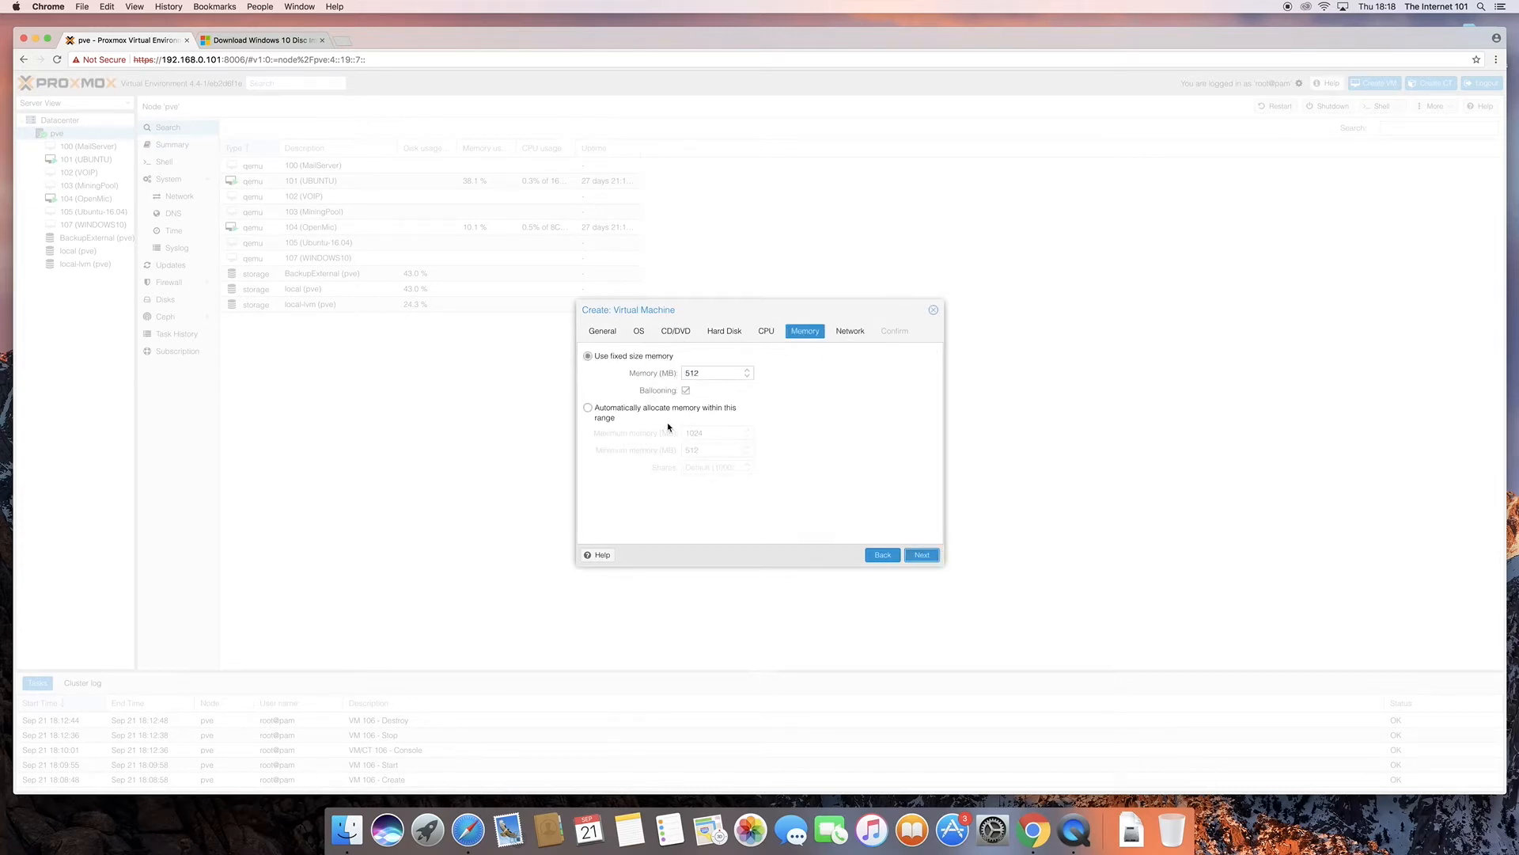
Step: Allocate memory automatically within a range of 2048 MB minimum to 8000 MB maximum
click(640, 410)
double_click(722, 433)
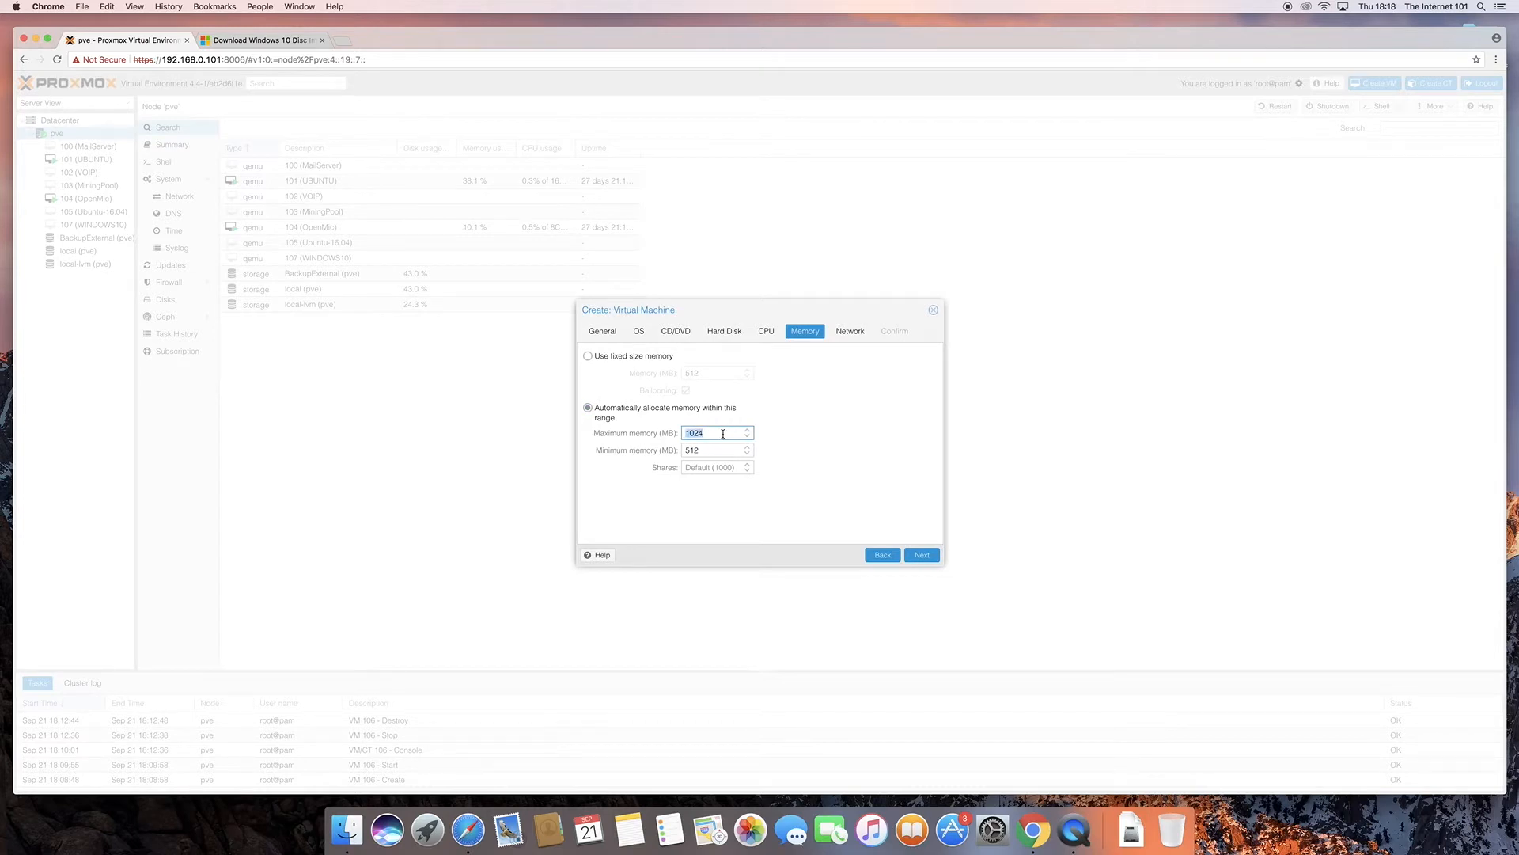
text(8000)
key(Tab)
text(20)
click(918, 555)
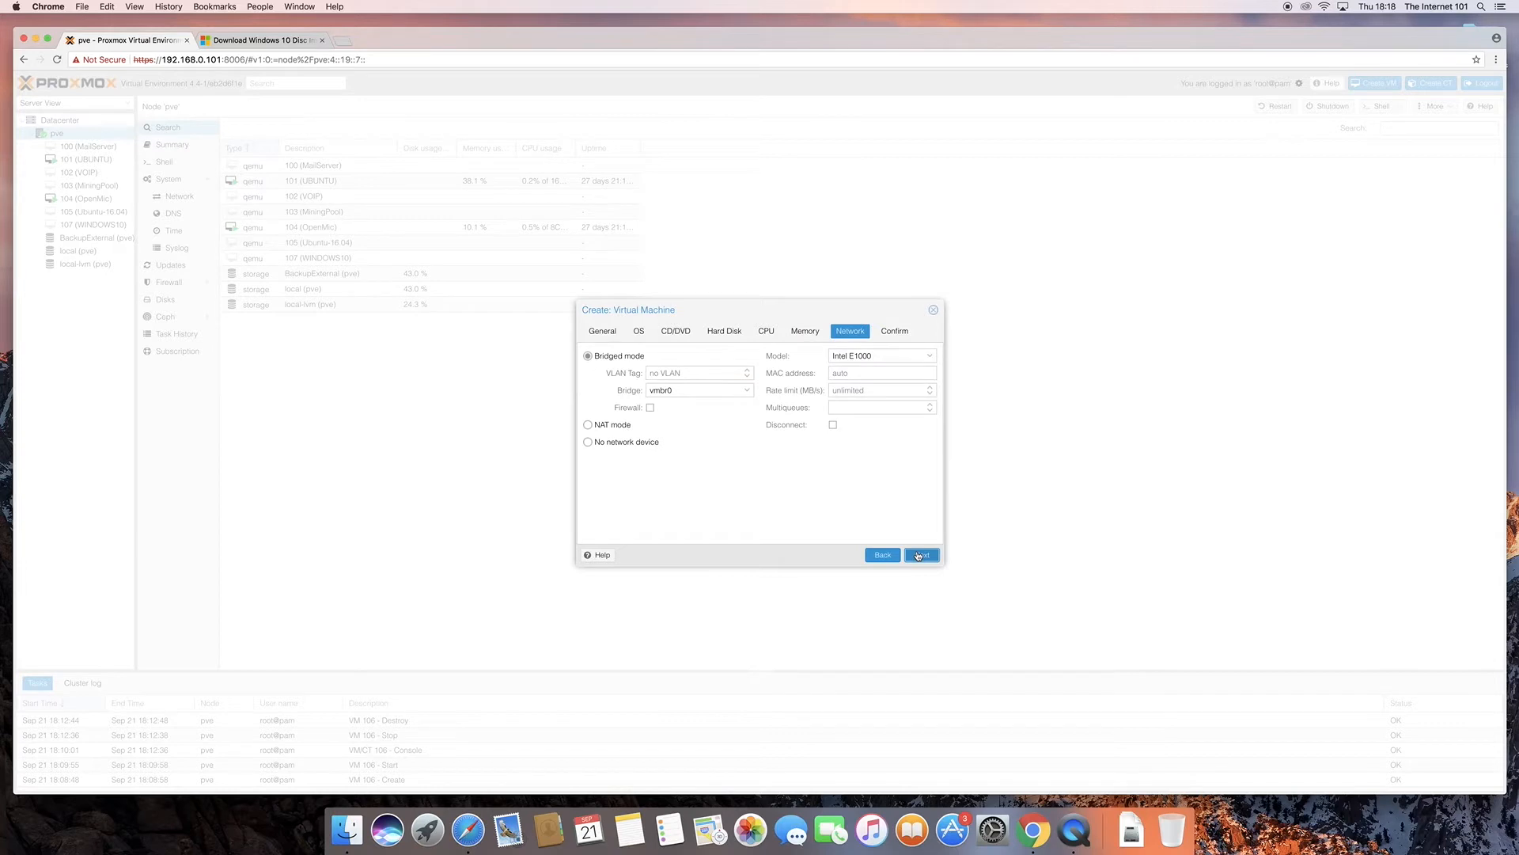
Step: Set the network model to VirtIO (paravirtualized), review the settings summary and finish creating the virtual machine
click(865, 357)
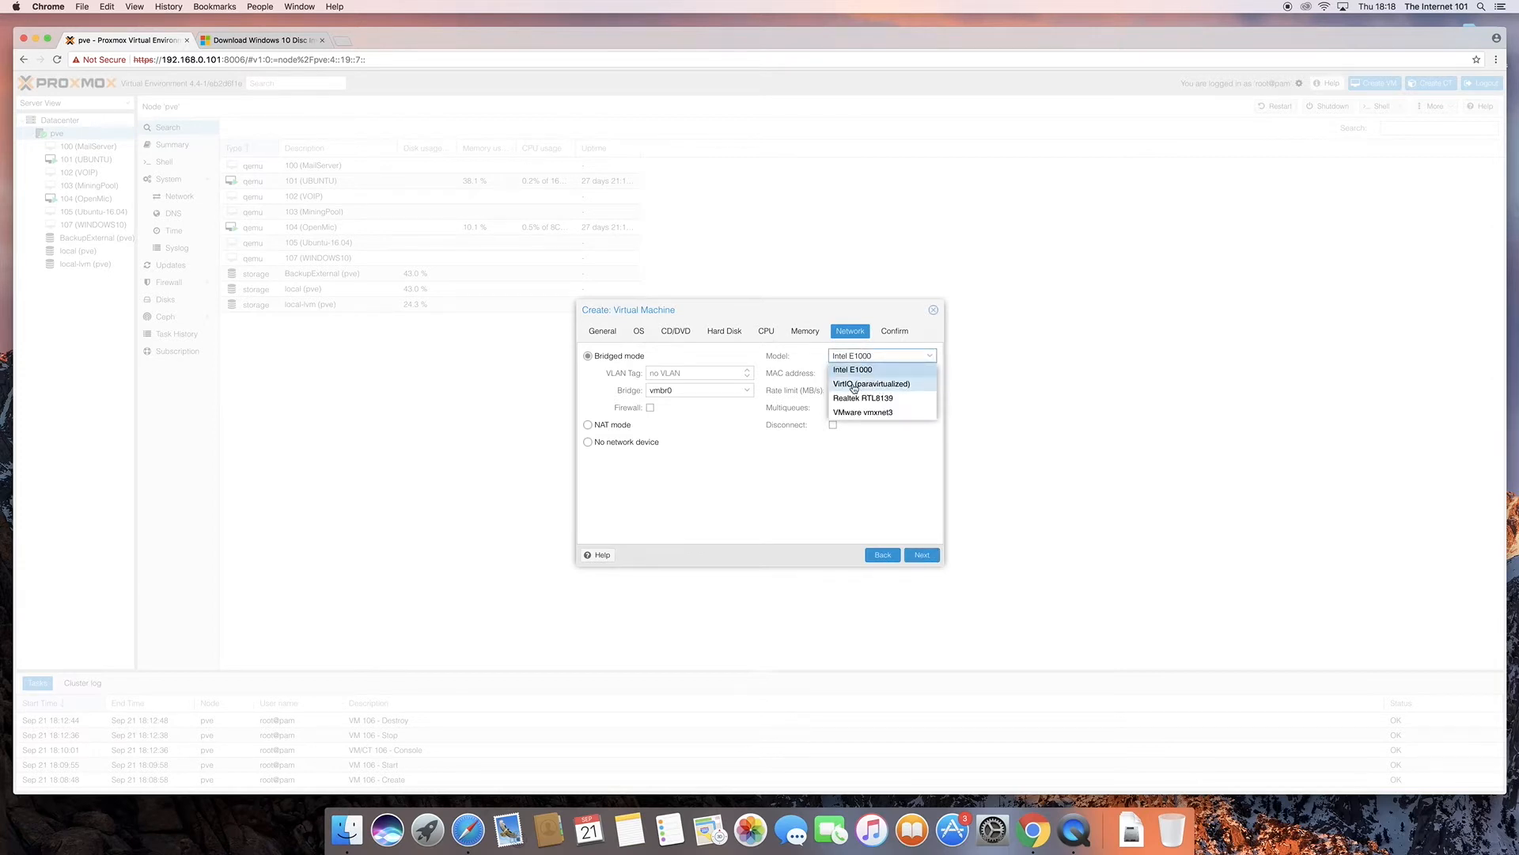
click(854, 385)
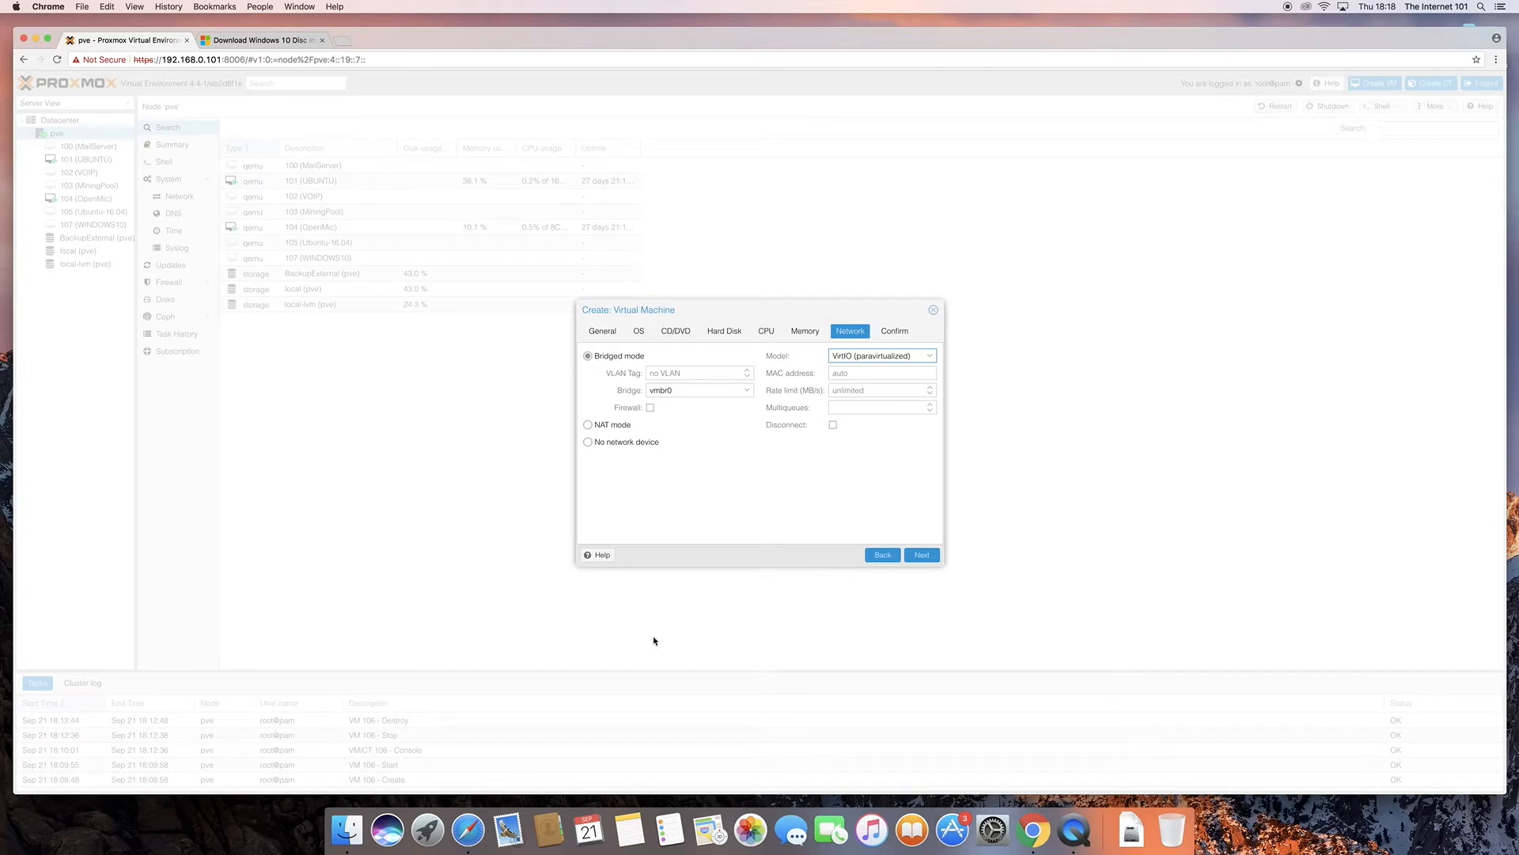
click(915, 556)
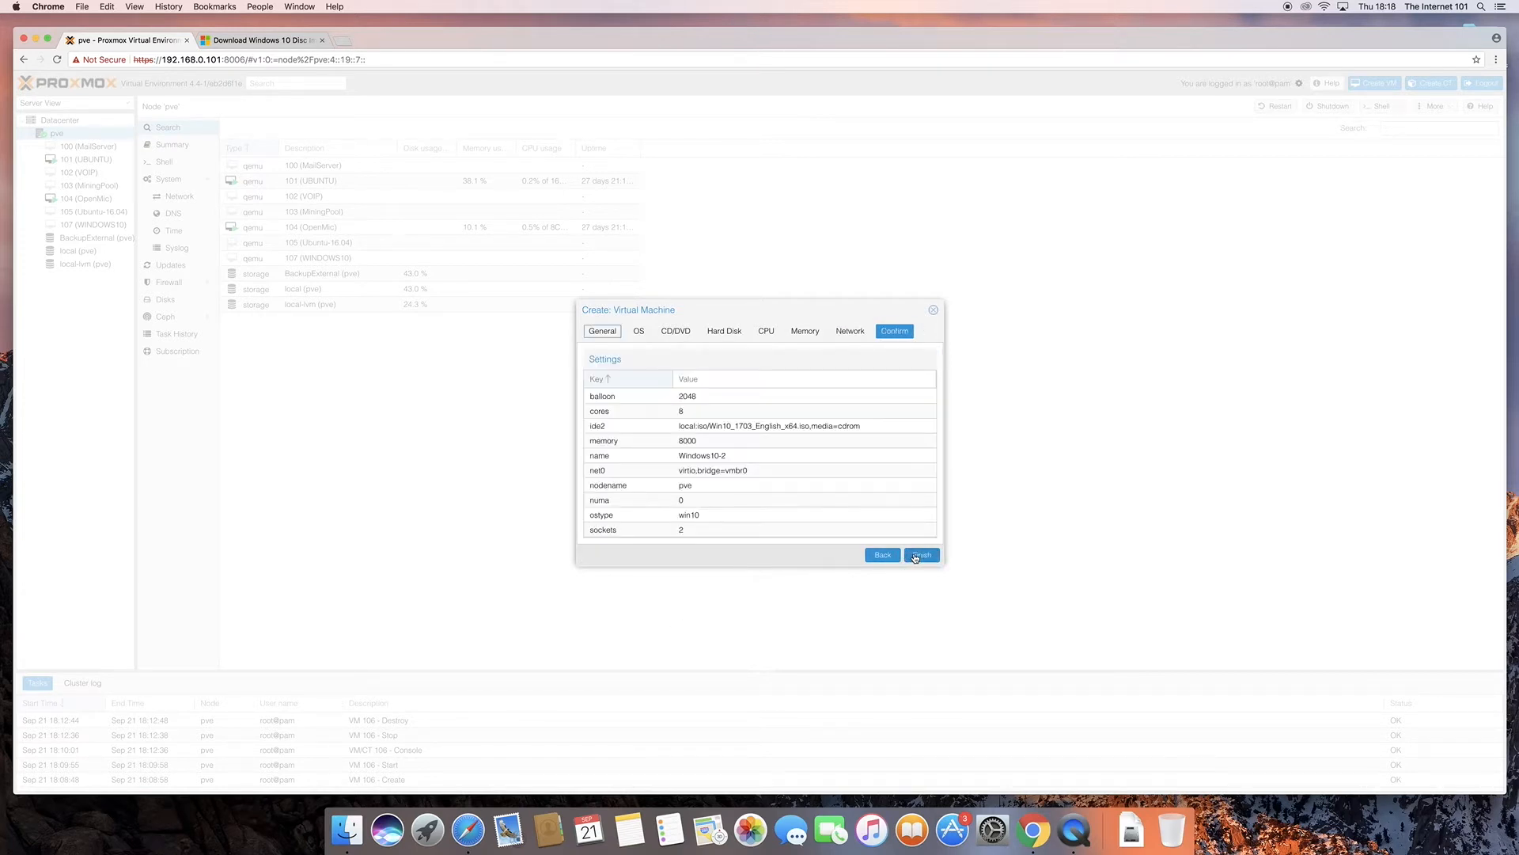
scroll(739, 475, down, 2)
scroll(743, 475, up, 2)
click(930, 562)
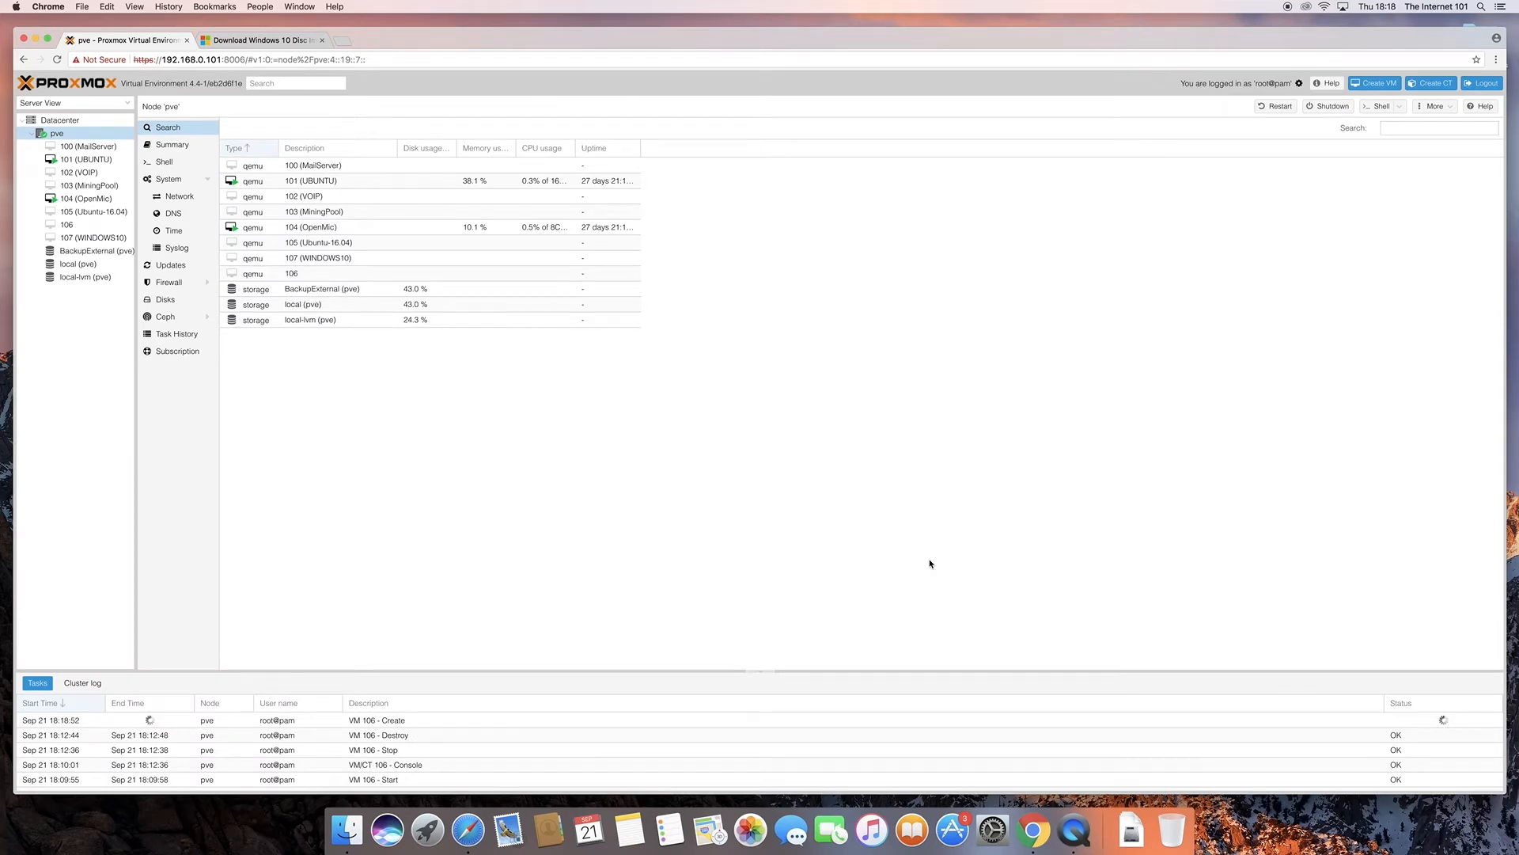
Step: Add a CD/DVD drive on IDE 0 to virtual machine 106, using virtio-win-0.1.126.iso from local storage
click(124, 229)
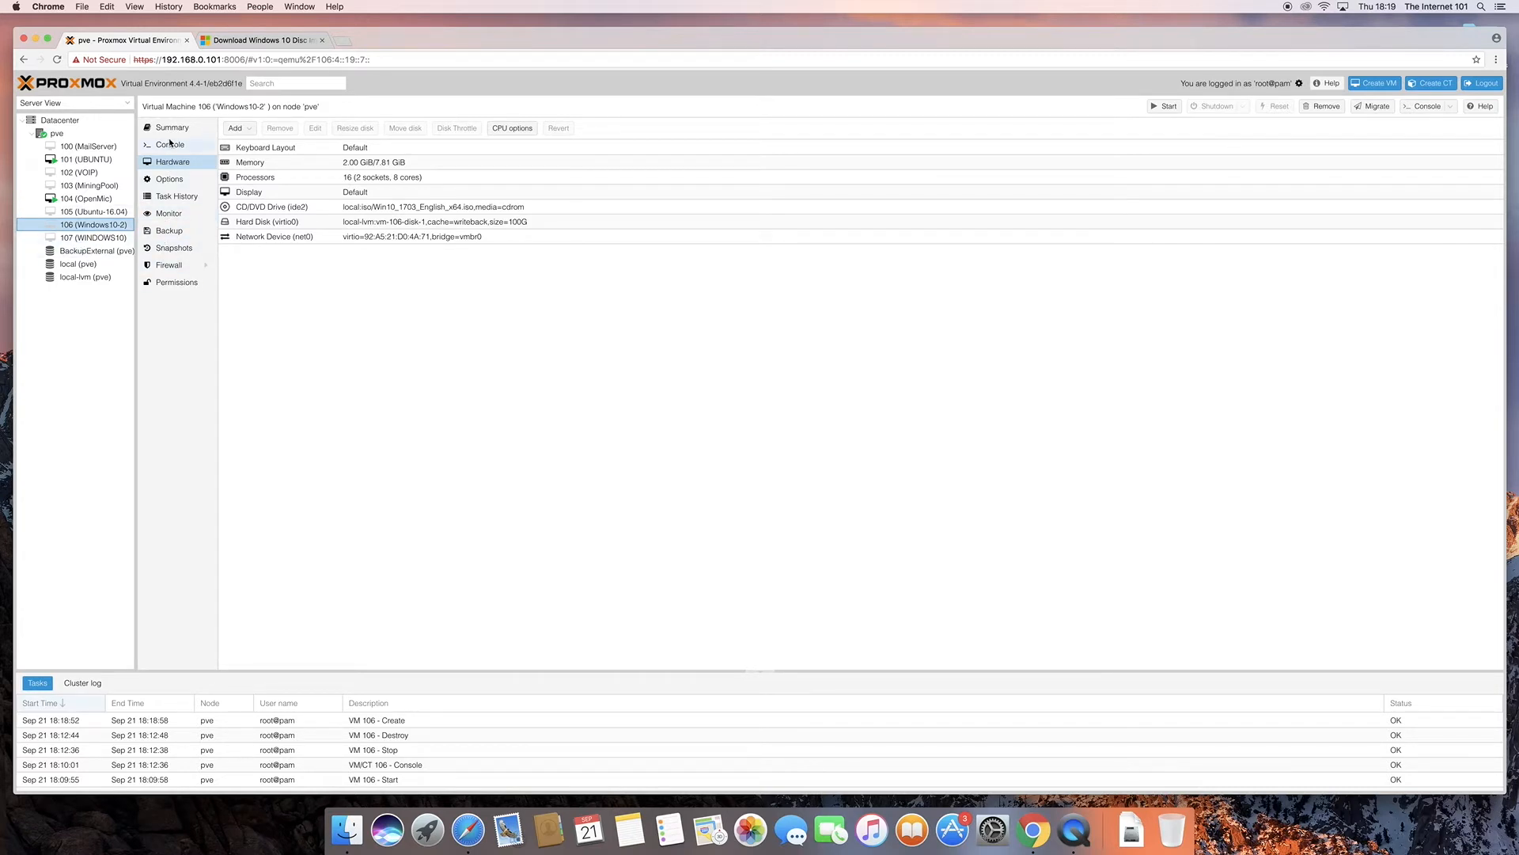
click(181, 165)
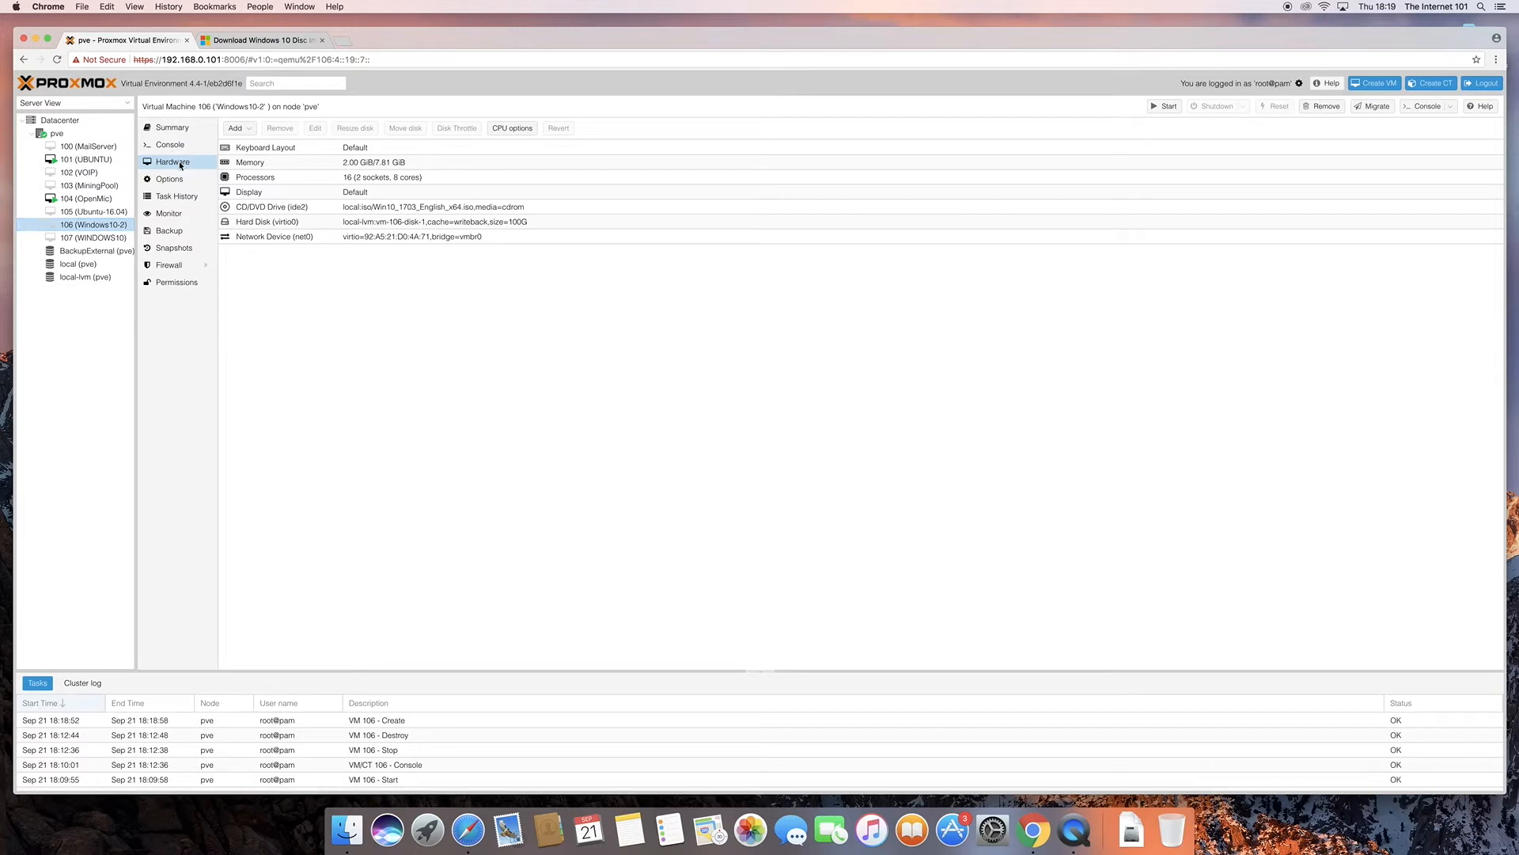
click(250, 129)
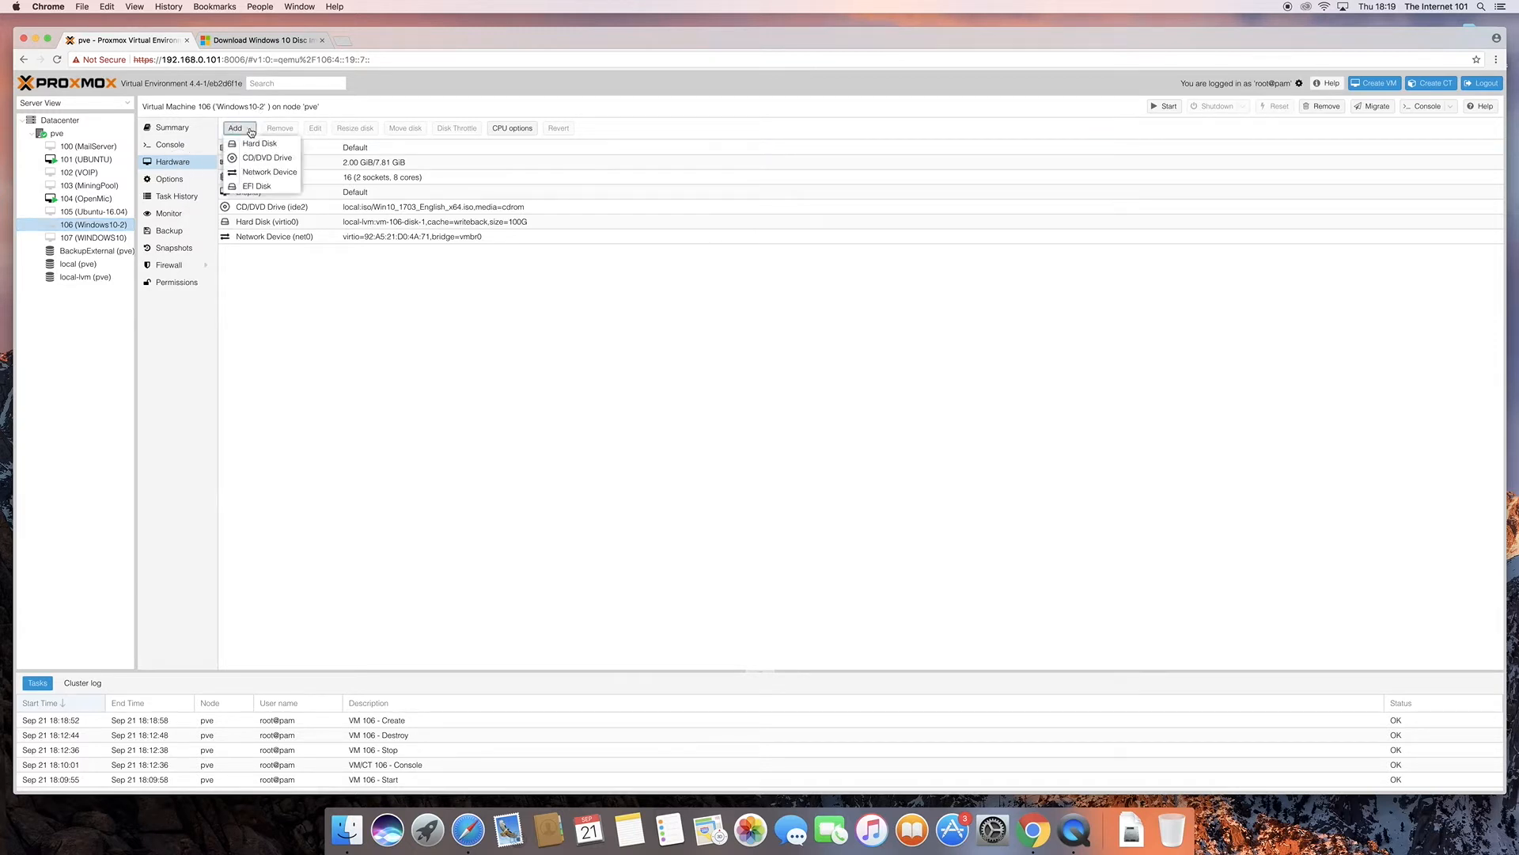
click(291, 160)
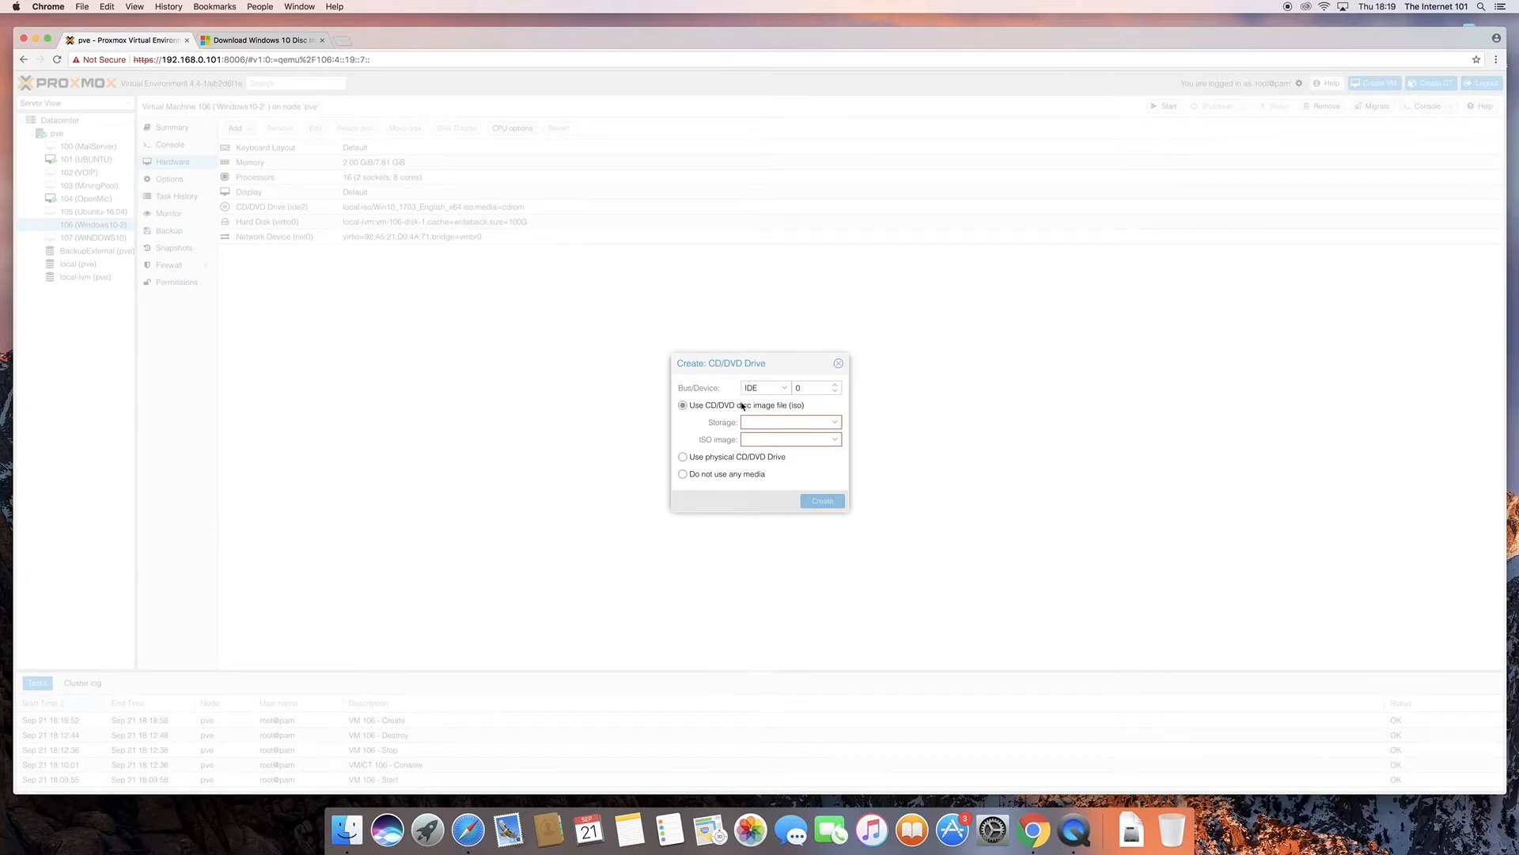
click(813, 423)
click(811, 456)
click(820, 441)
scroll(827, 523, down, 3)
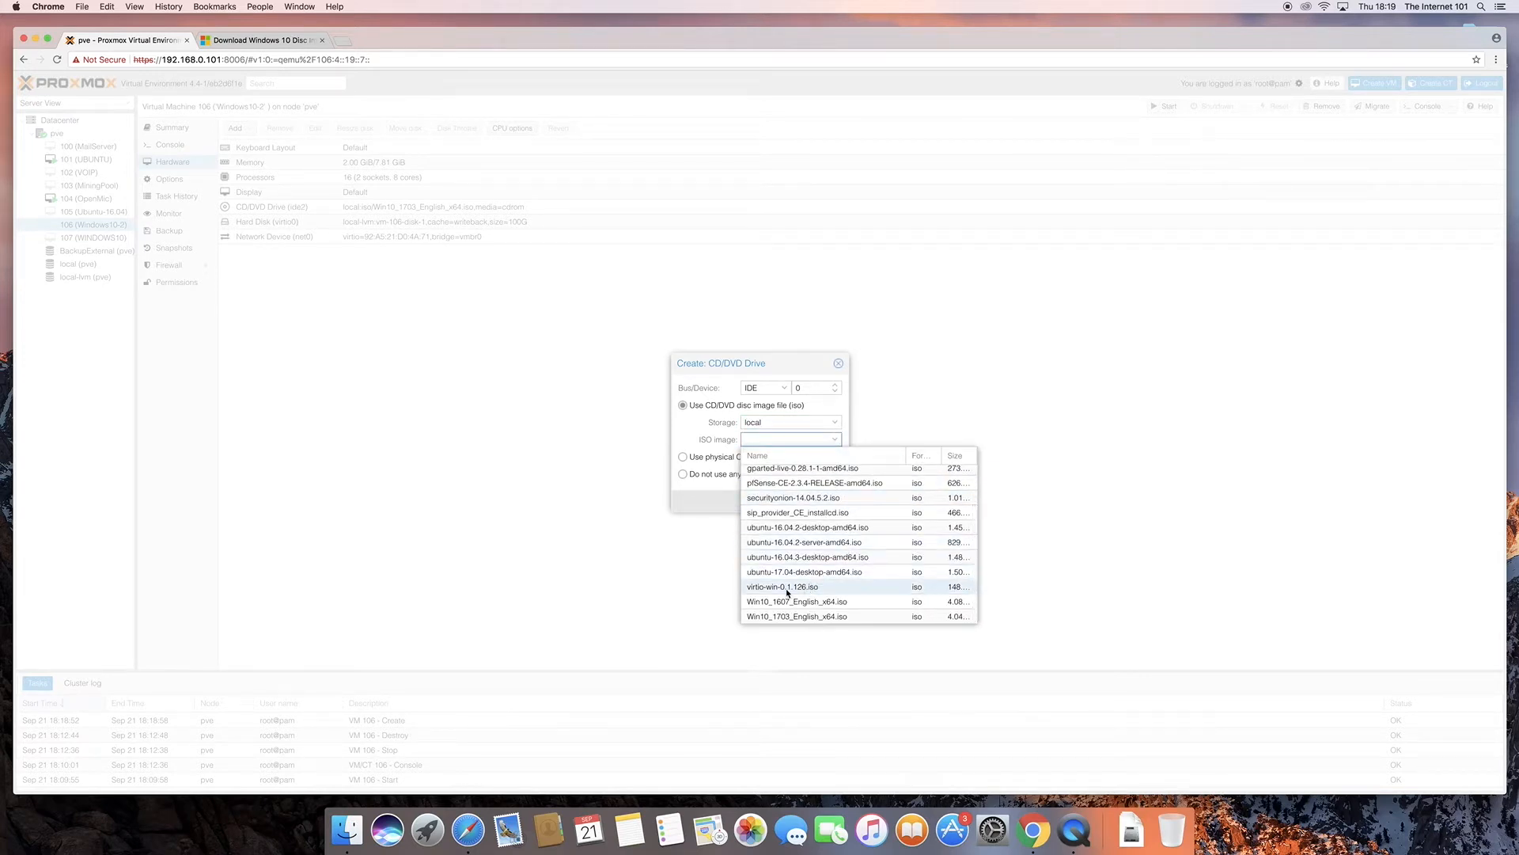
click(787, 587)
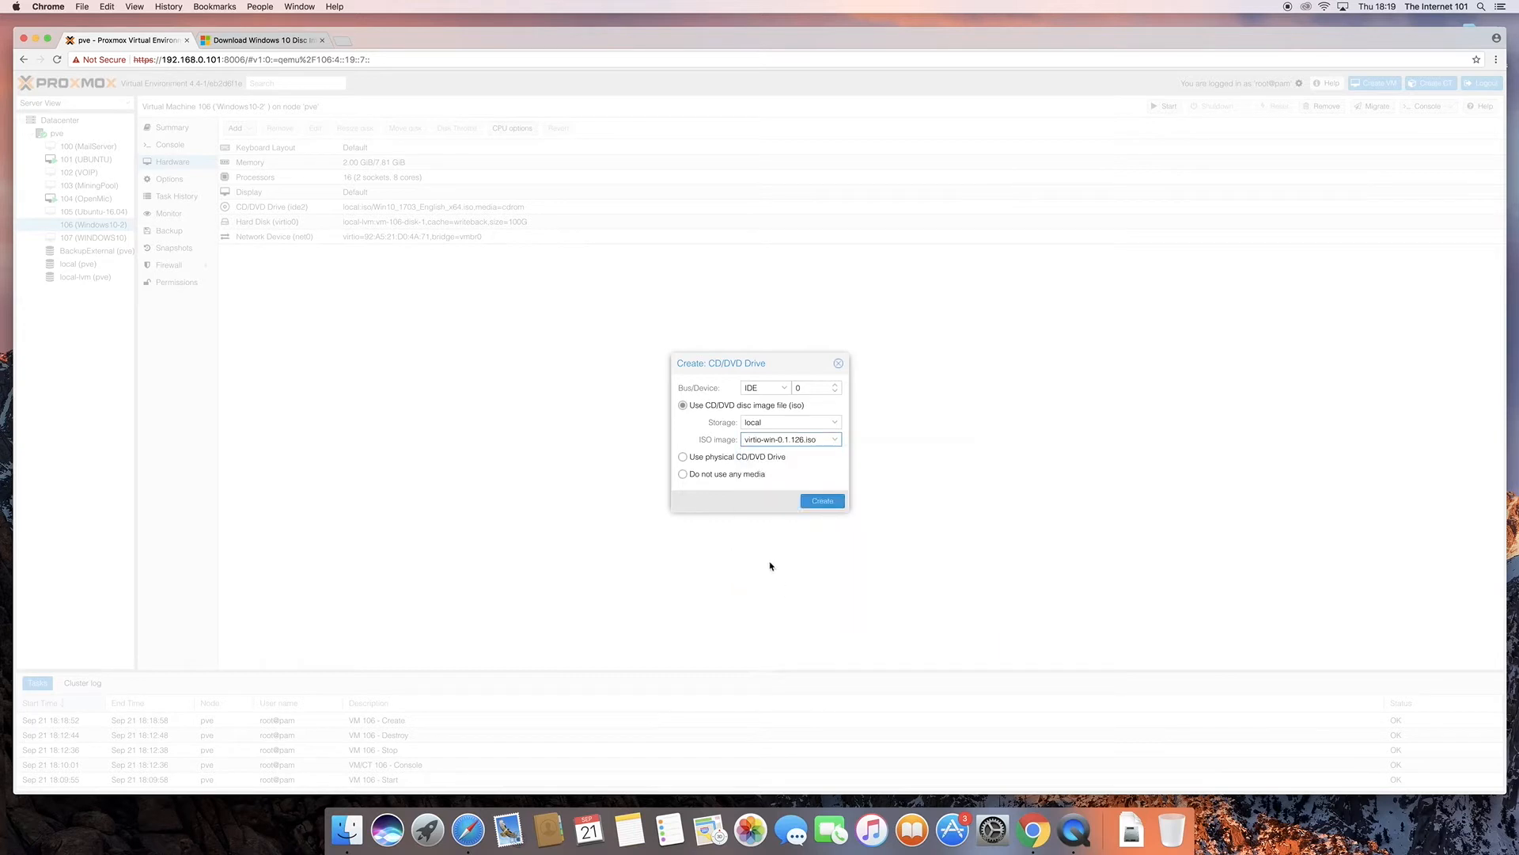
click(826, 500)
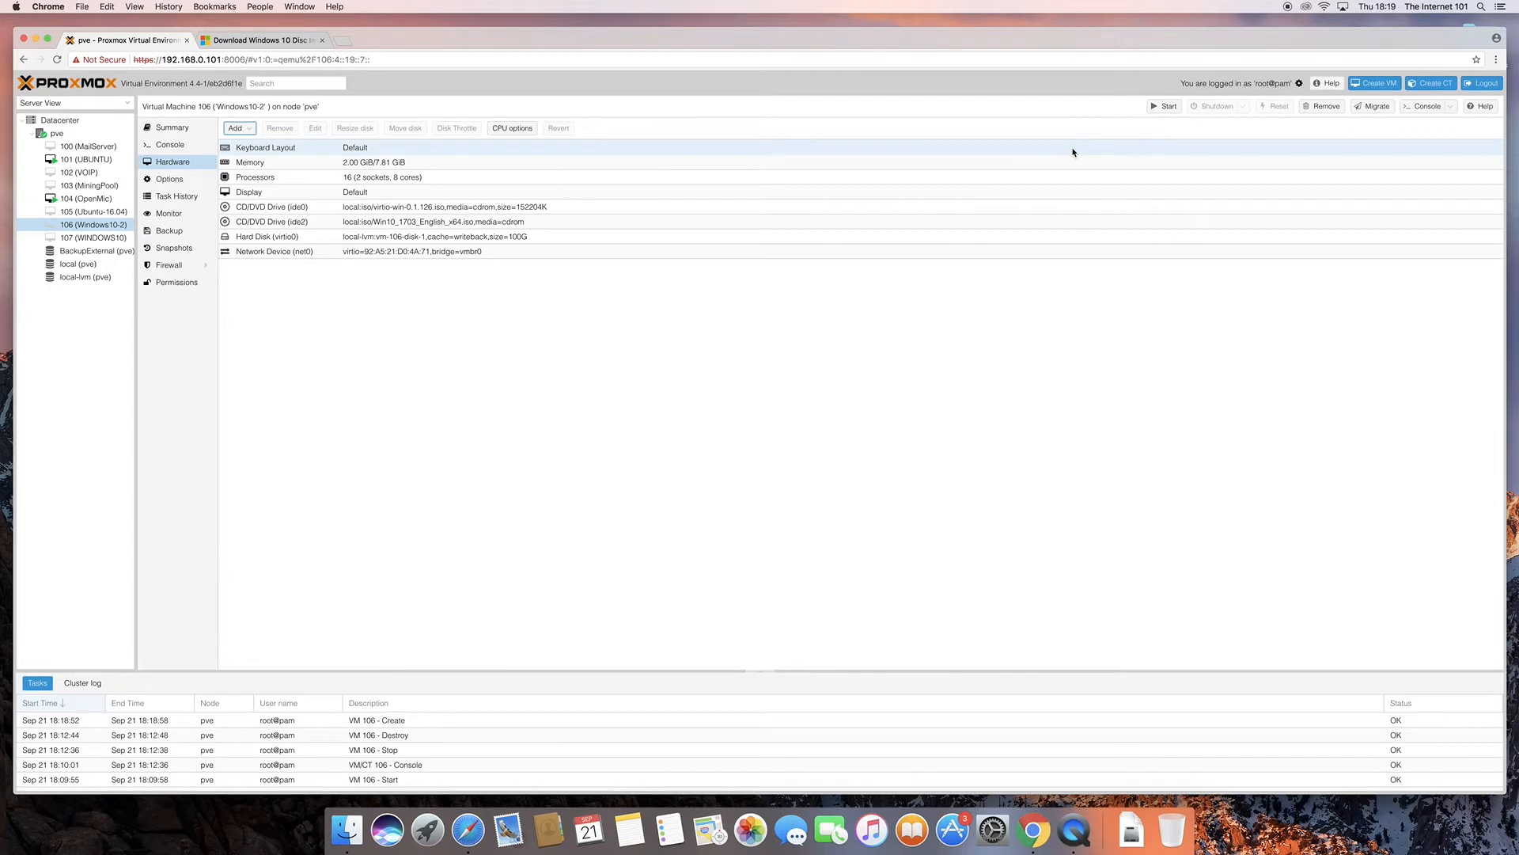
Step: Start virtual machine 106 and open its console in a window moved clear of the screen corner
click(1162, 108)
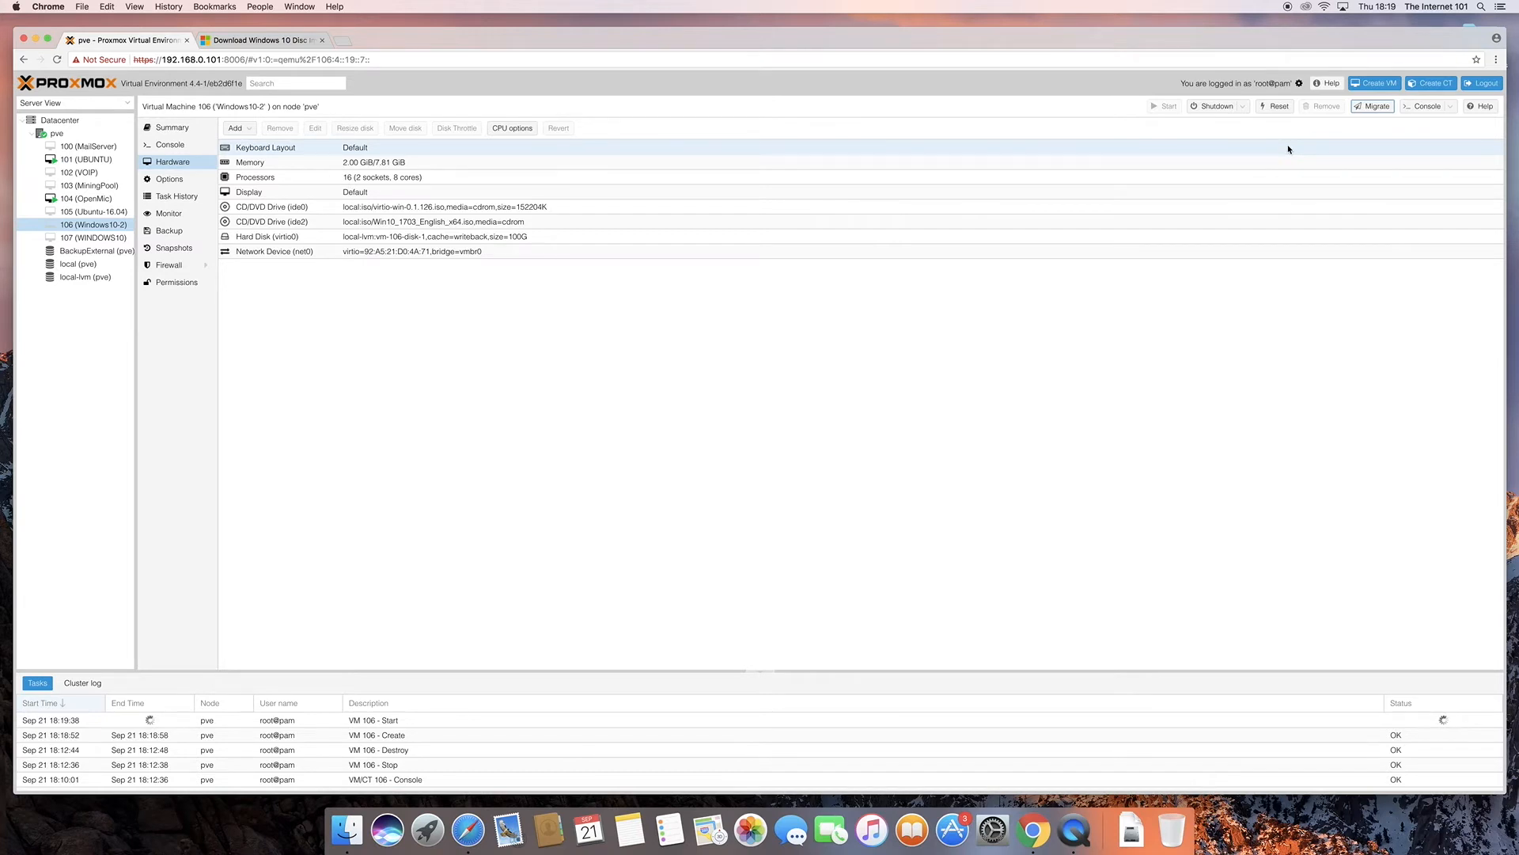
click(1424, 109)
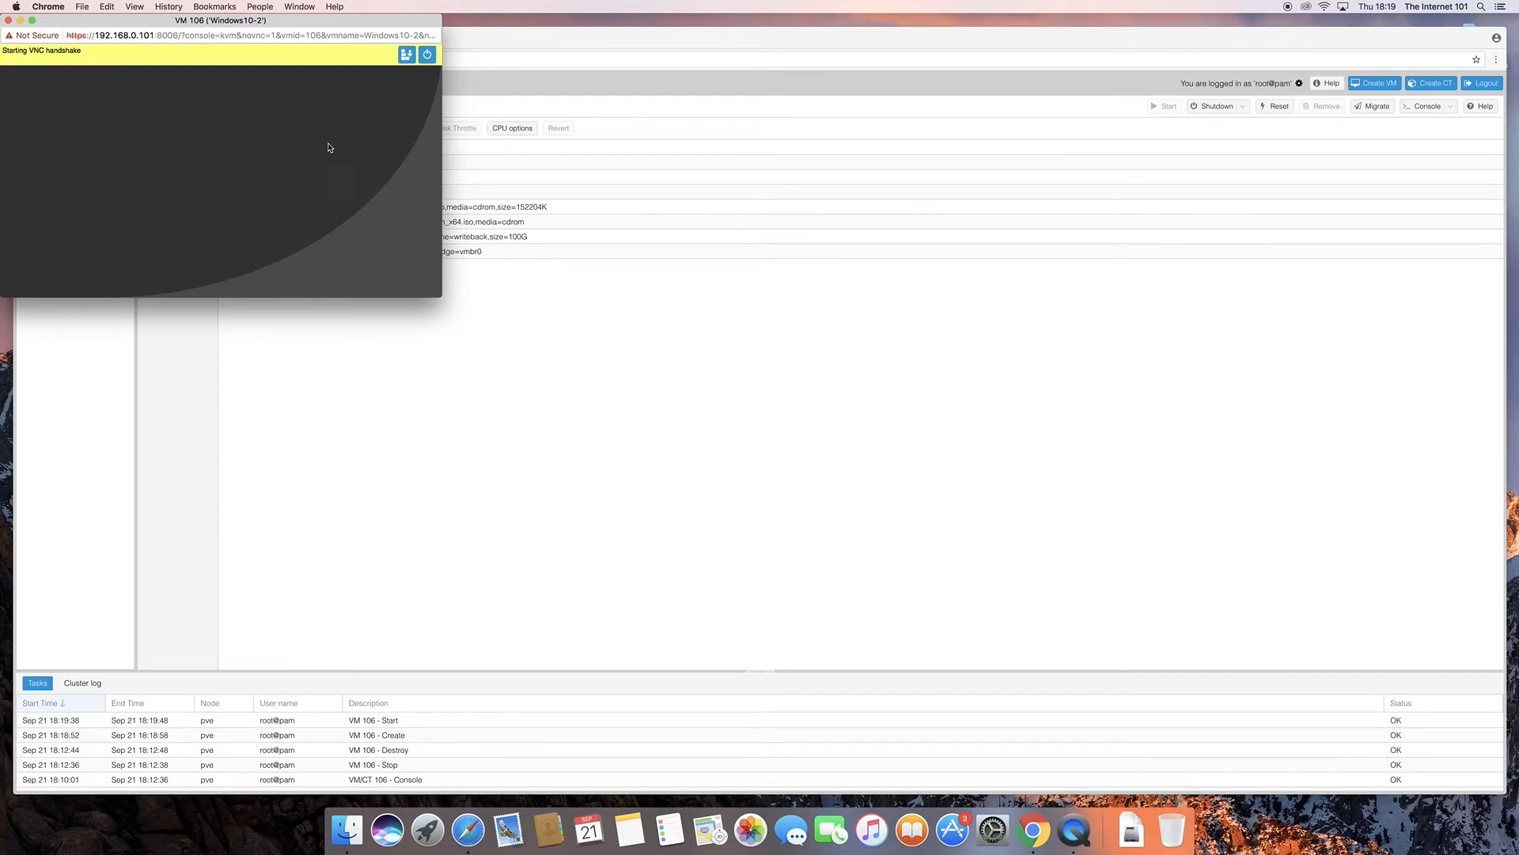
drag(309, 21, 670, 136)
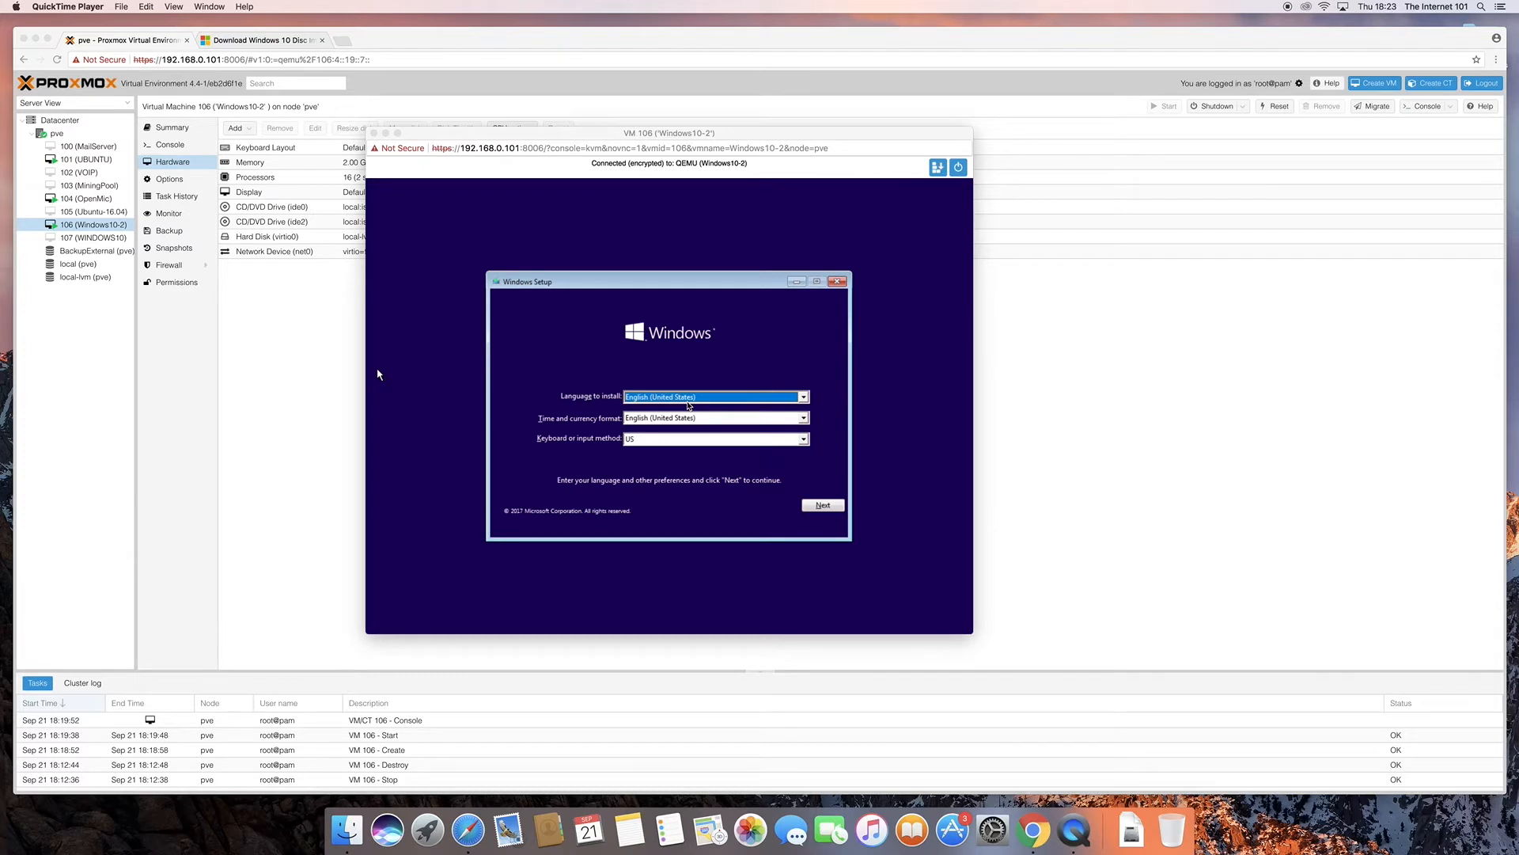
Step: Set the Windows Setup time and currency format to English (United Kingdom) and continue
click(378, 374)
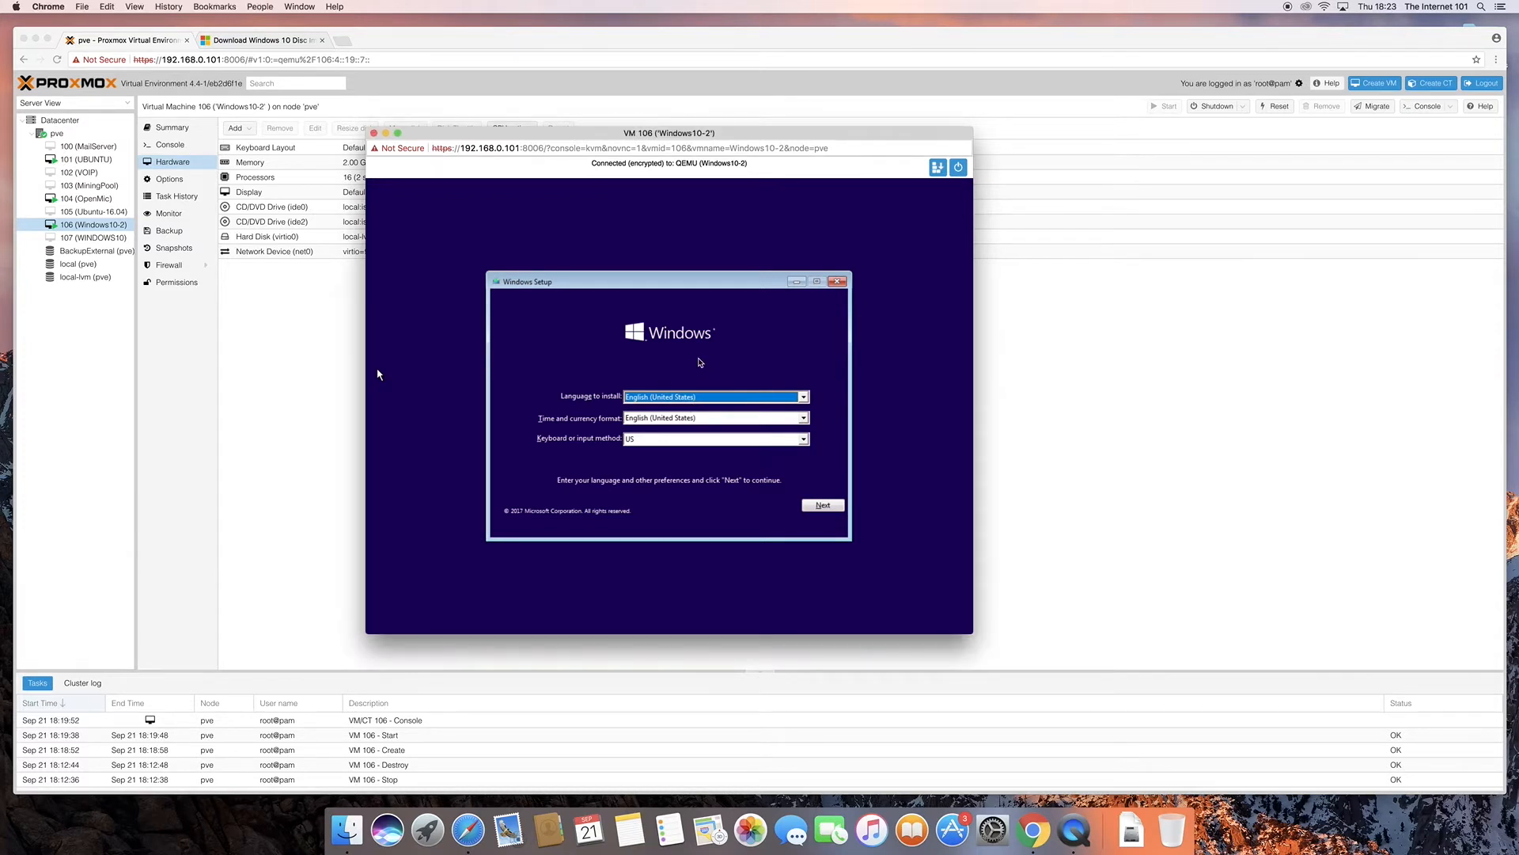
click(803, 418)
scroll(804, 437, up, 2)
click(793, 435)
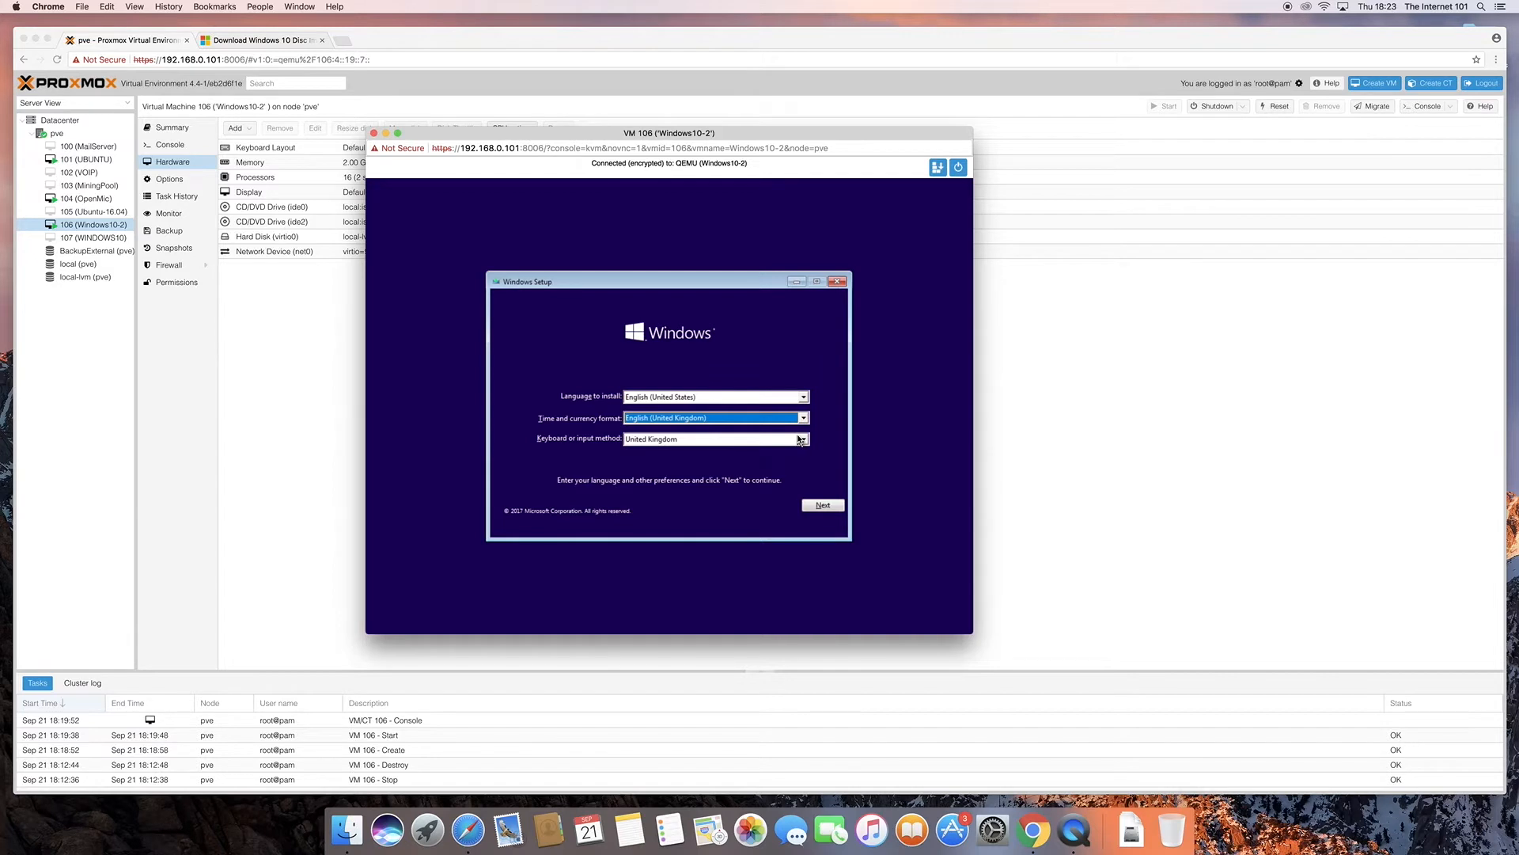
click(834, 507)
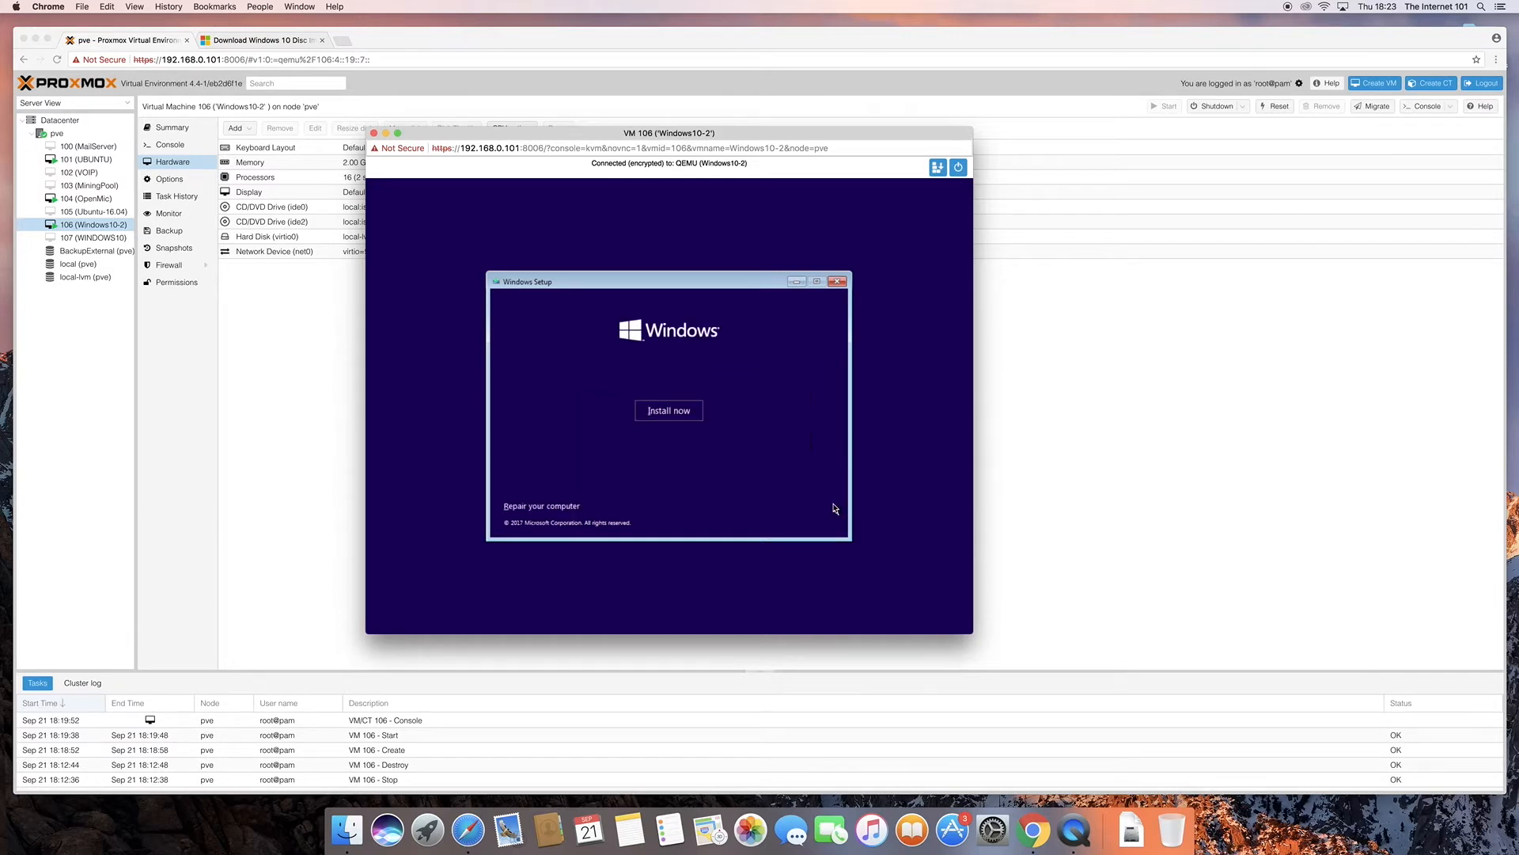
Step: Start the Windows installation without a product key and choose the Windows 10 Home edition
click(679, 418)
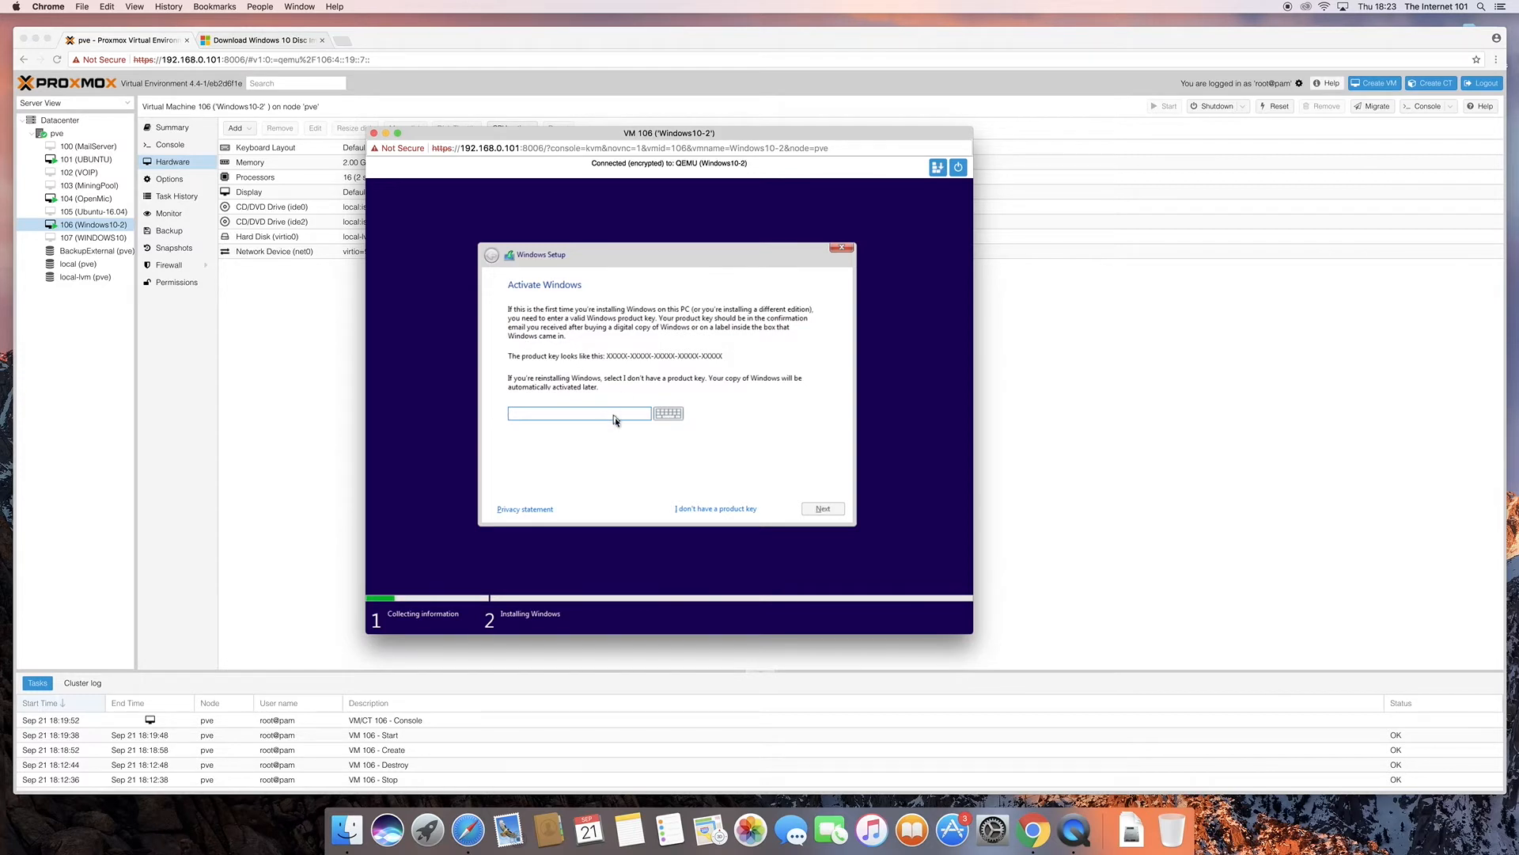
click(720, 510)
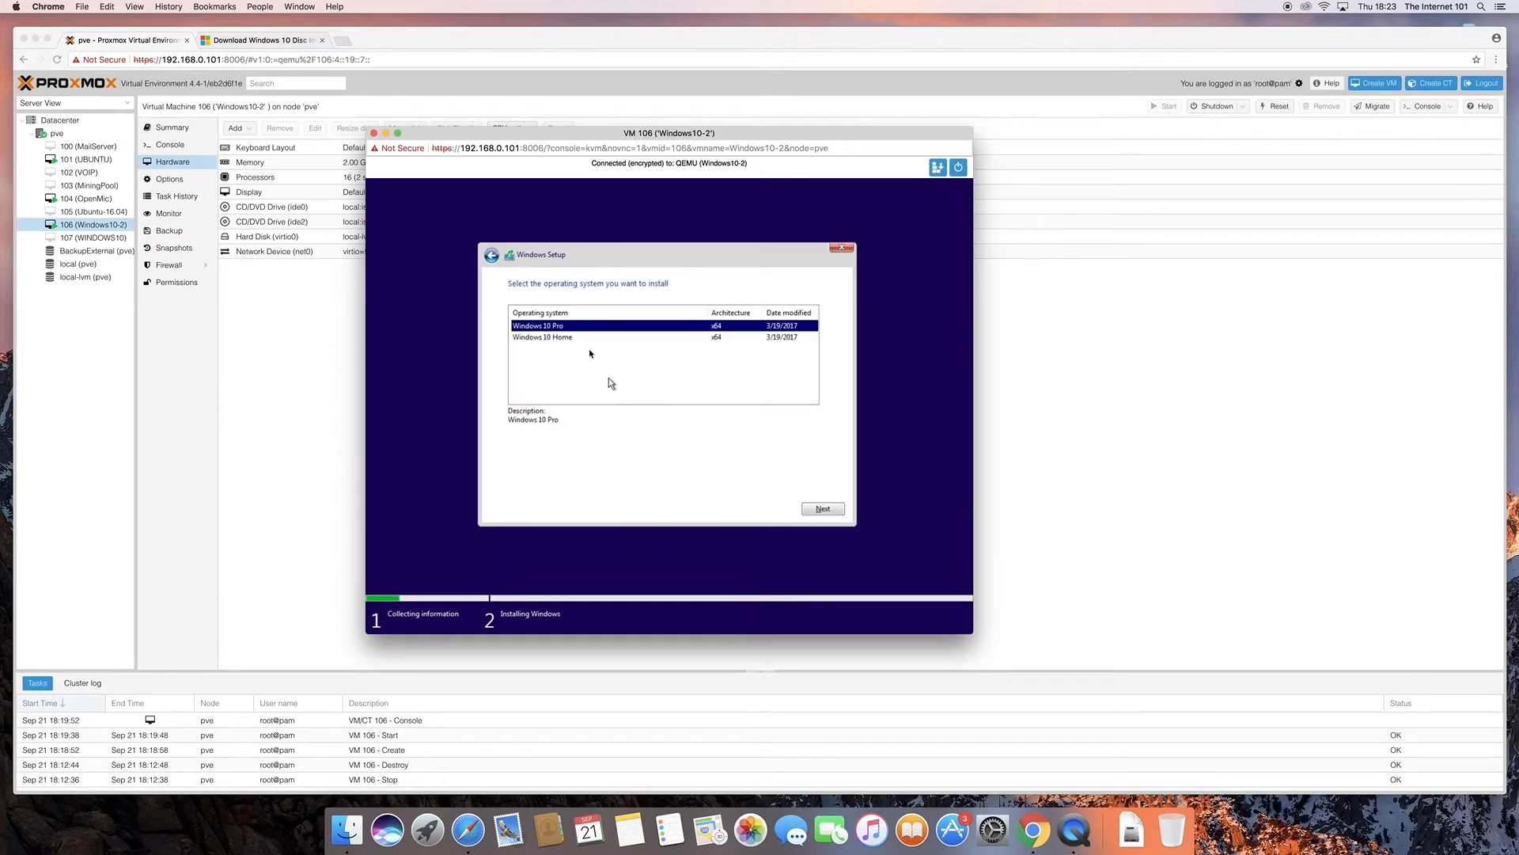
click(571, 338)
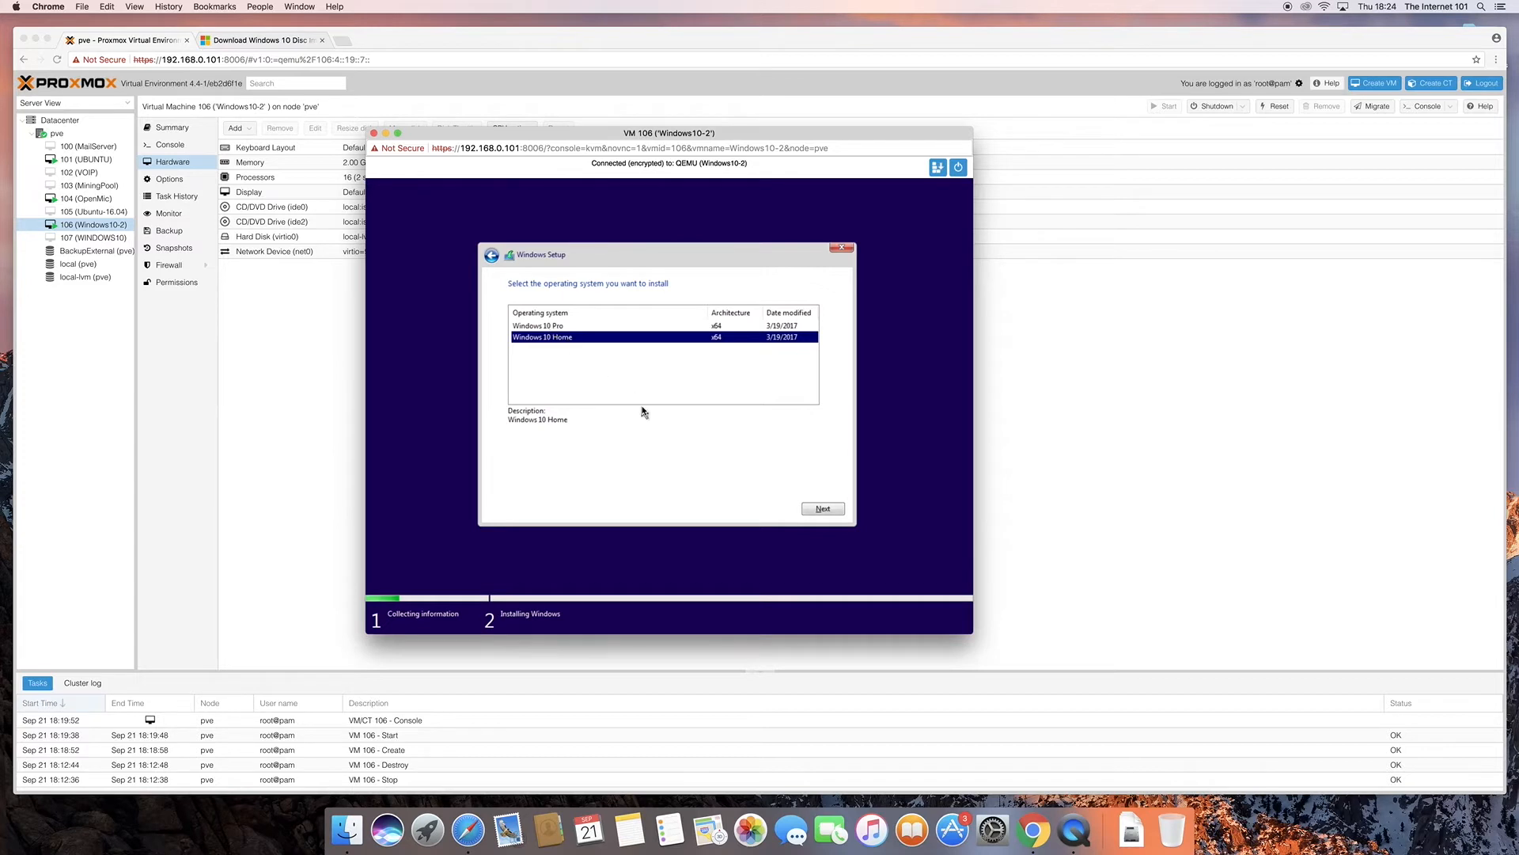
click(809, 509)
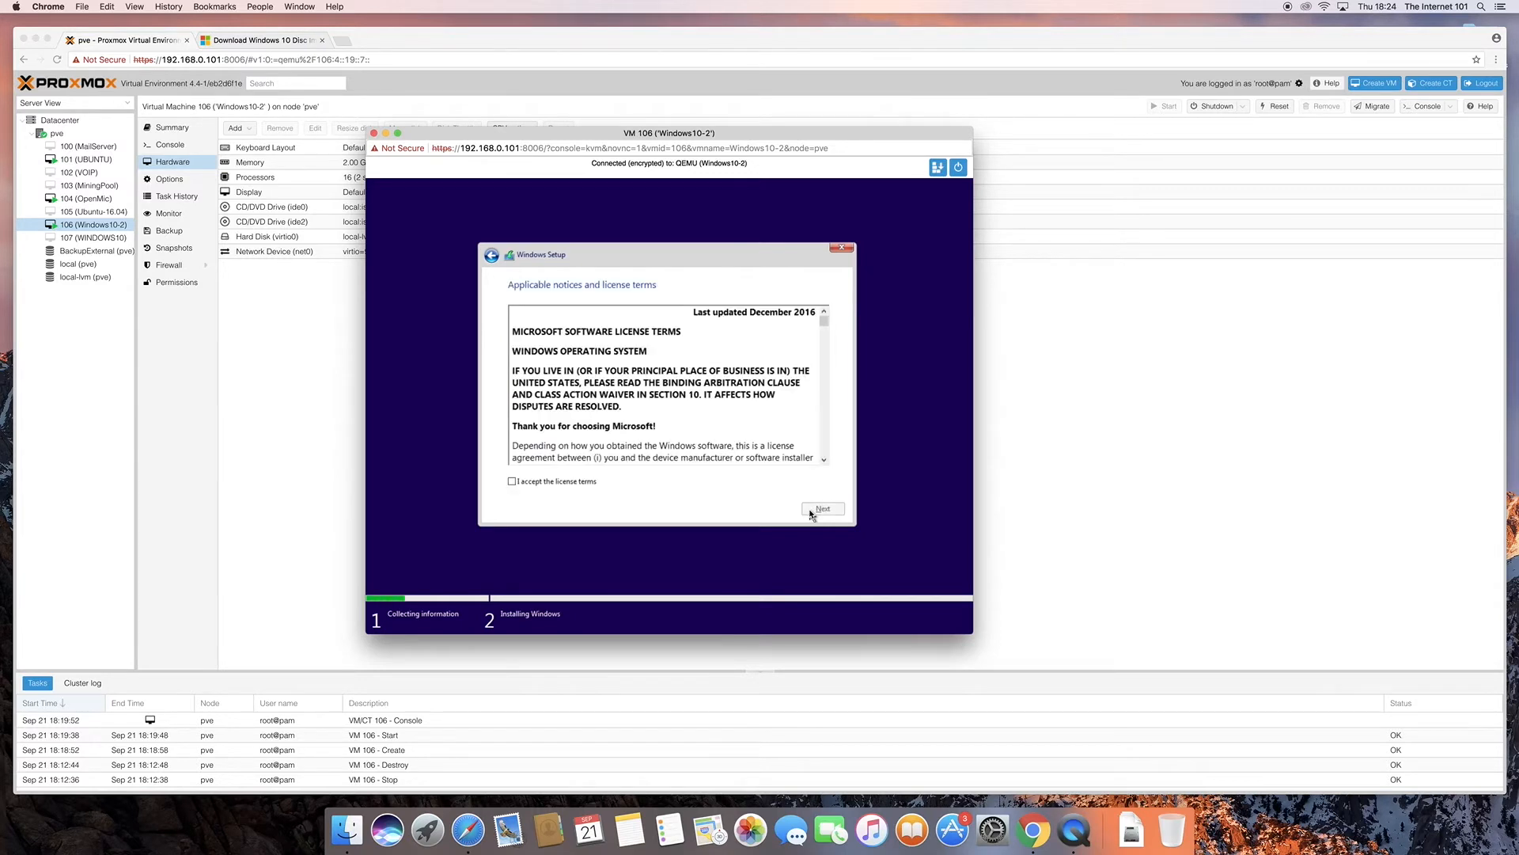
Step: Accept the license terms and choose the custom installation of Windows only
click(599, 479)
click(820, 509)
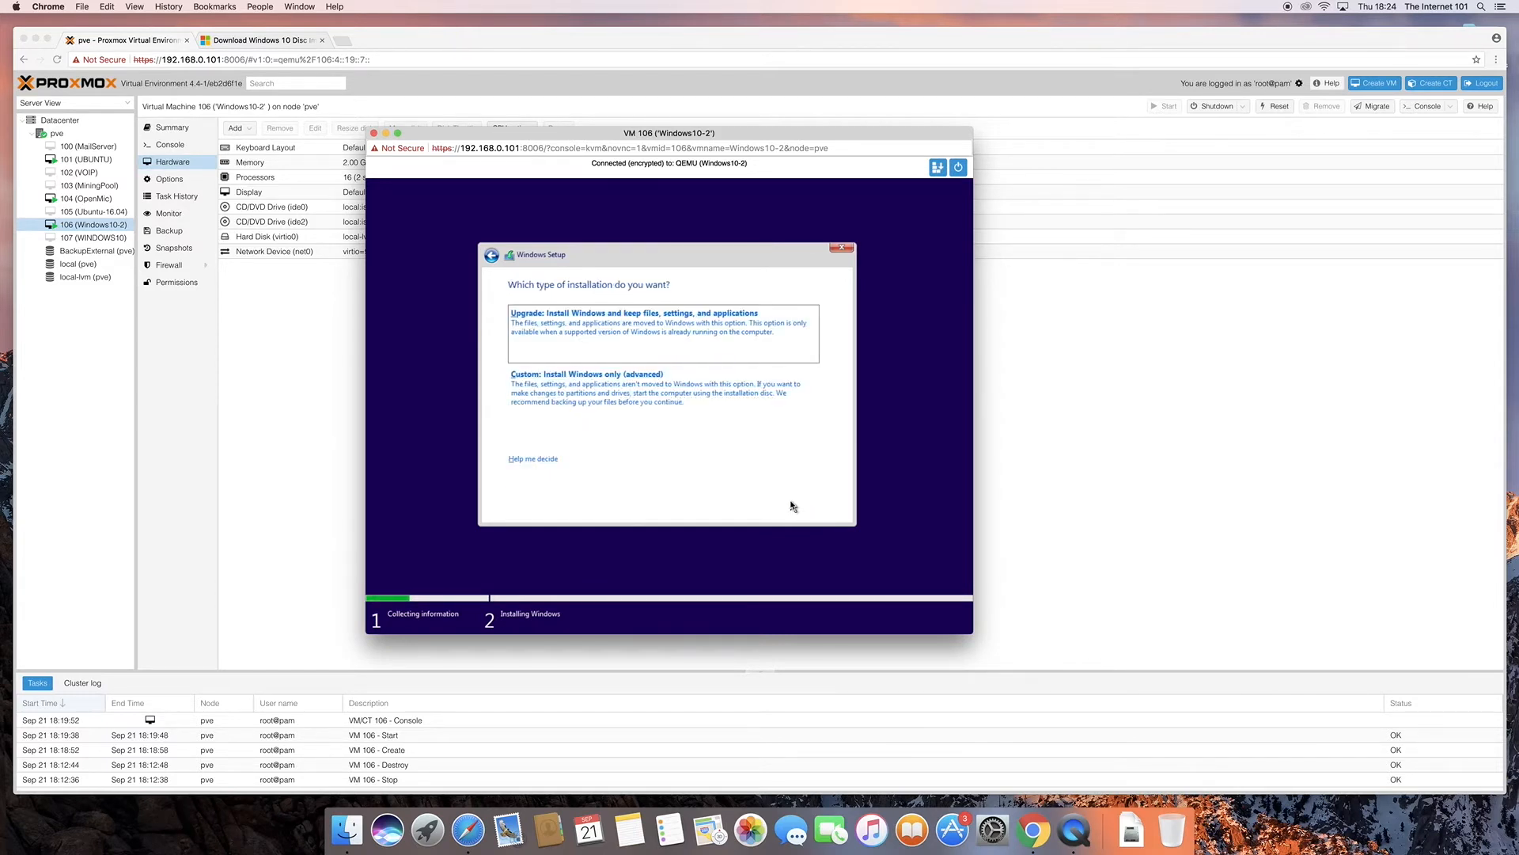
click(581, 411)
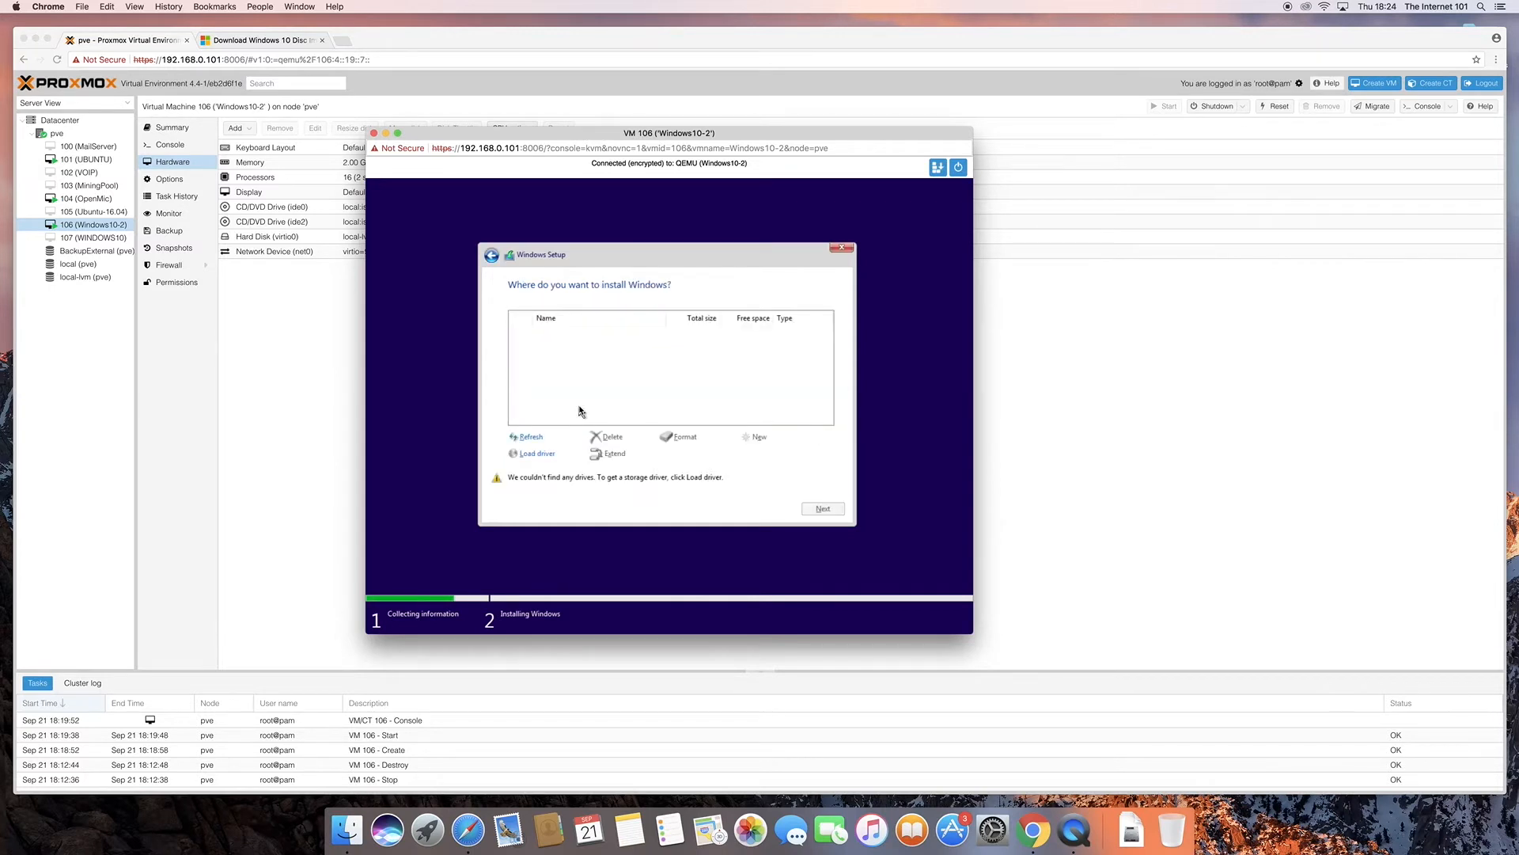
Step: Load the Red Hat VirtIO SCSI controller driver from the viostor\w8.1\amd64 folder on the virtio-win CD
click(532, 453)
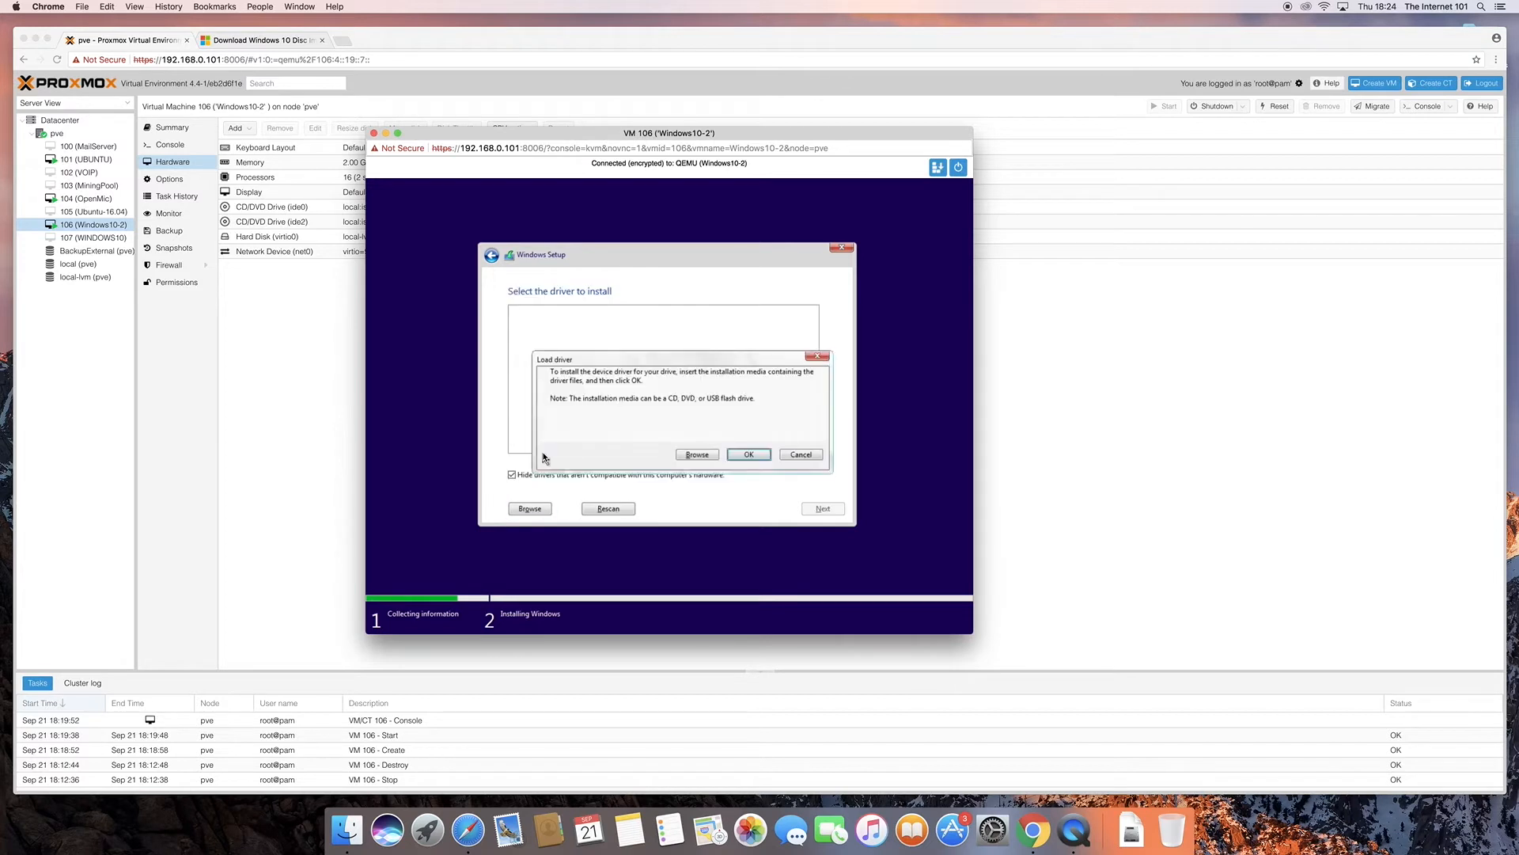
click(697, 454)
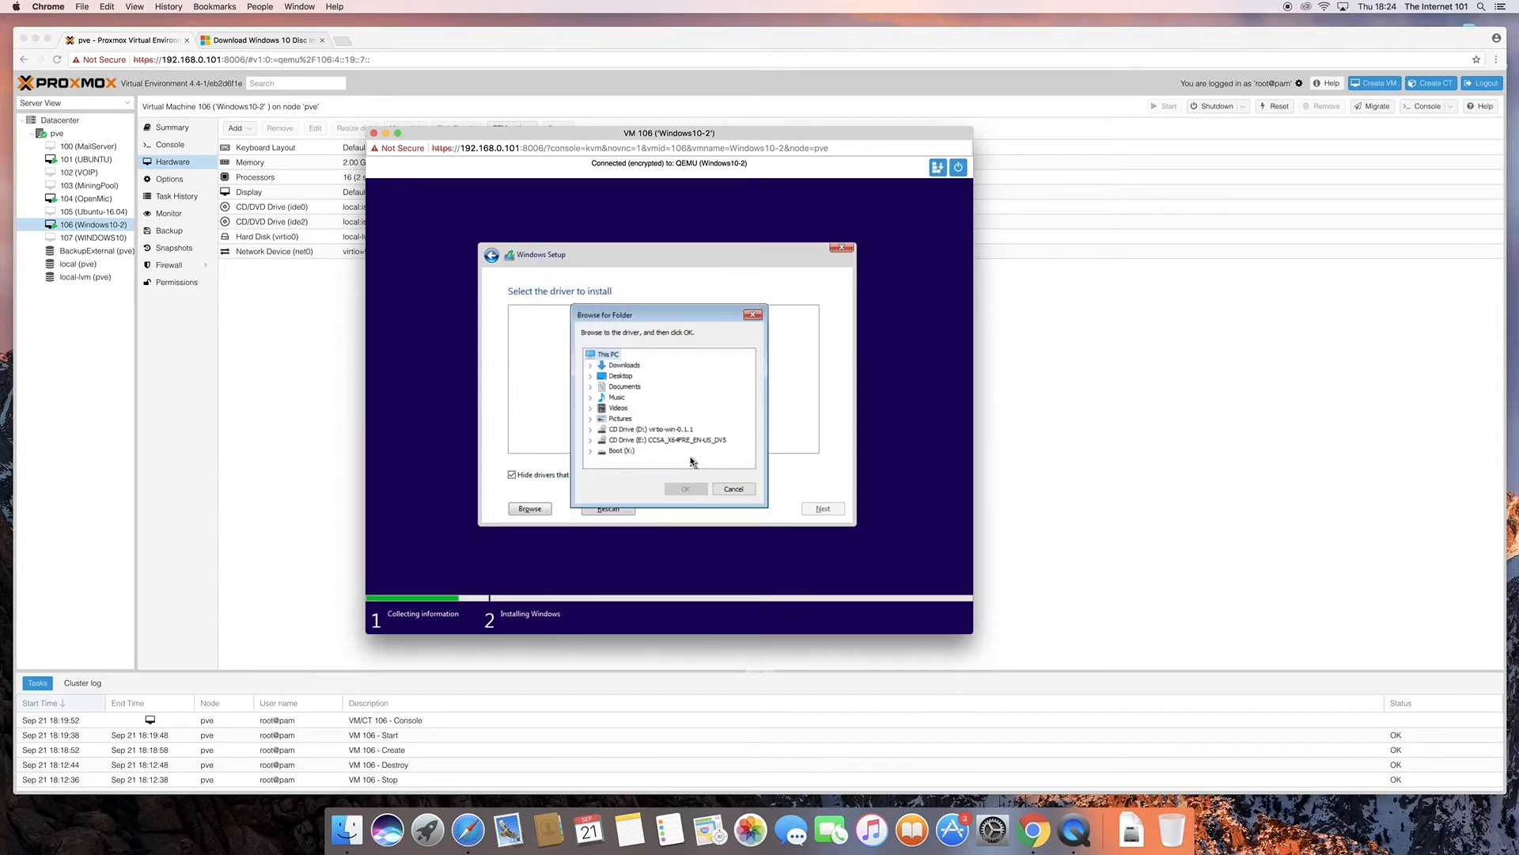
click(633, 430)
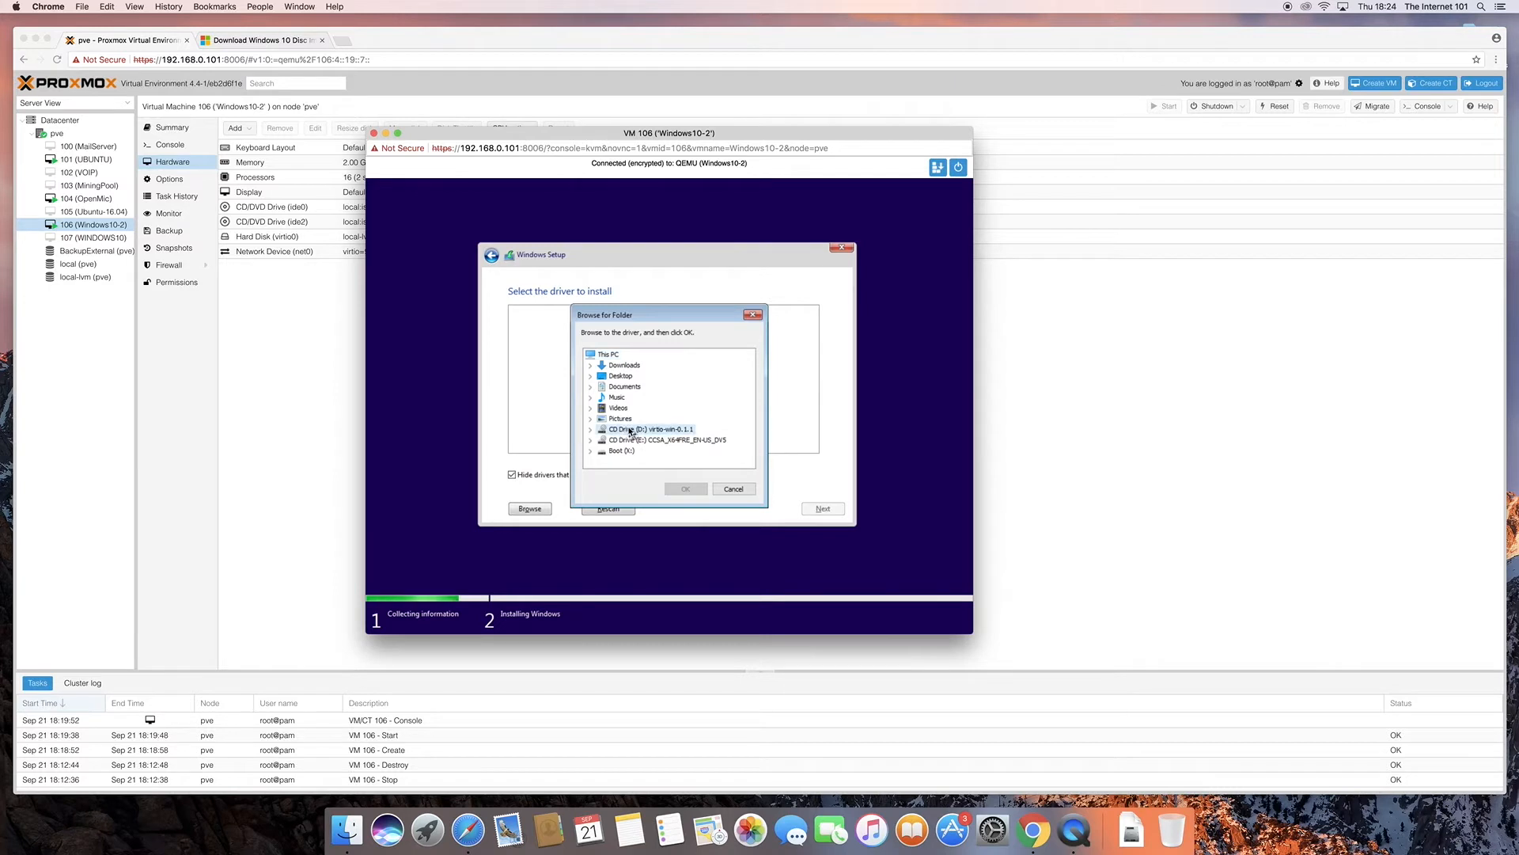
click(590, 429)
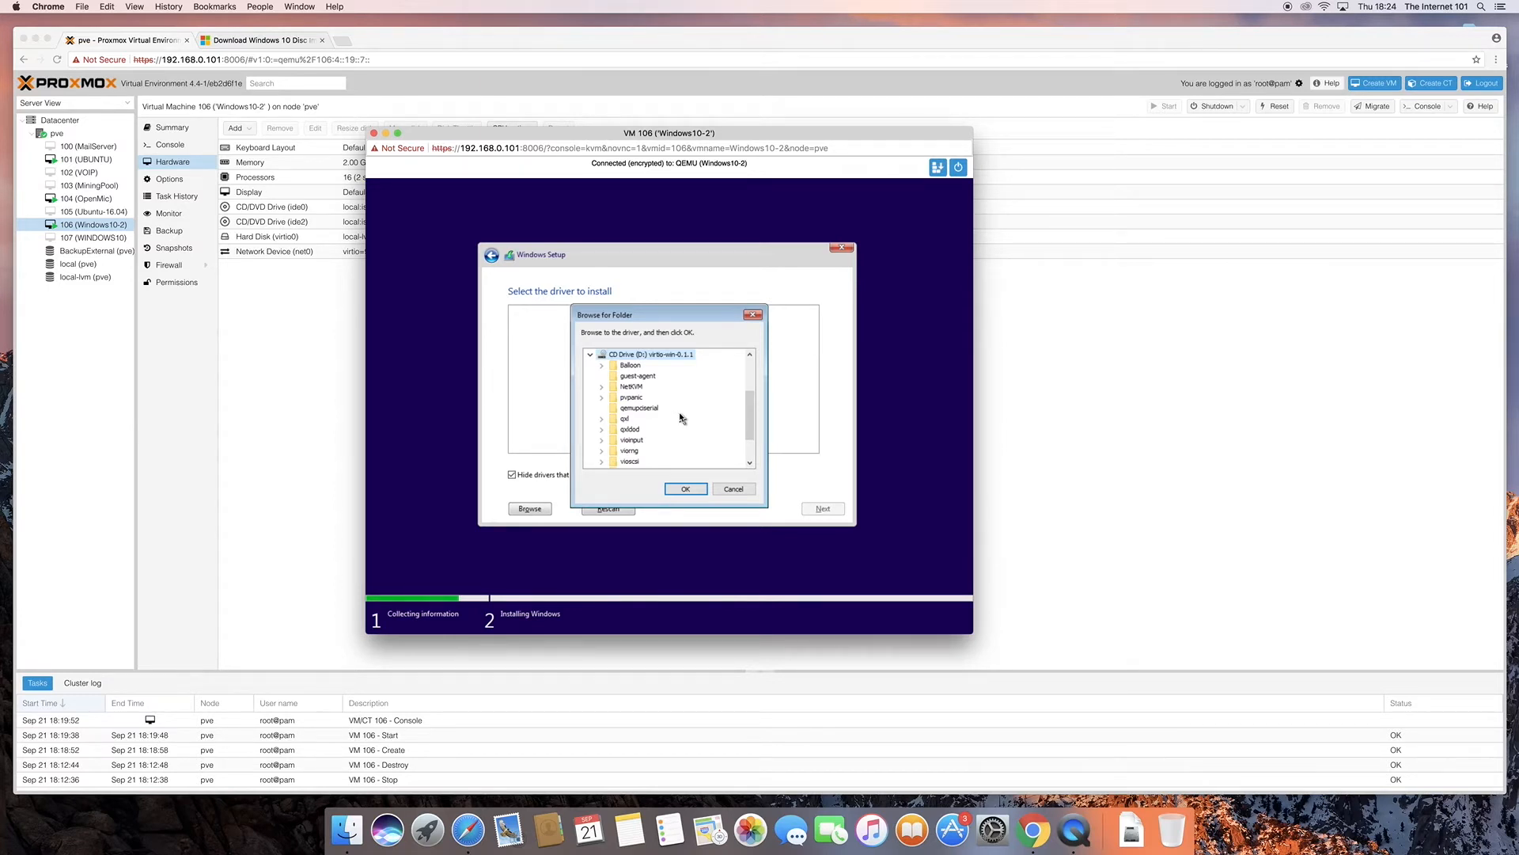
drag(748, 422, 748, 441)
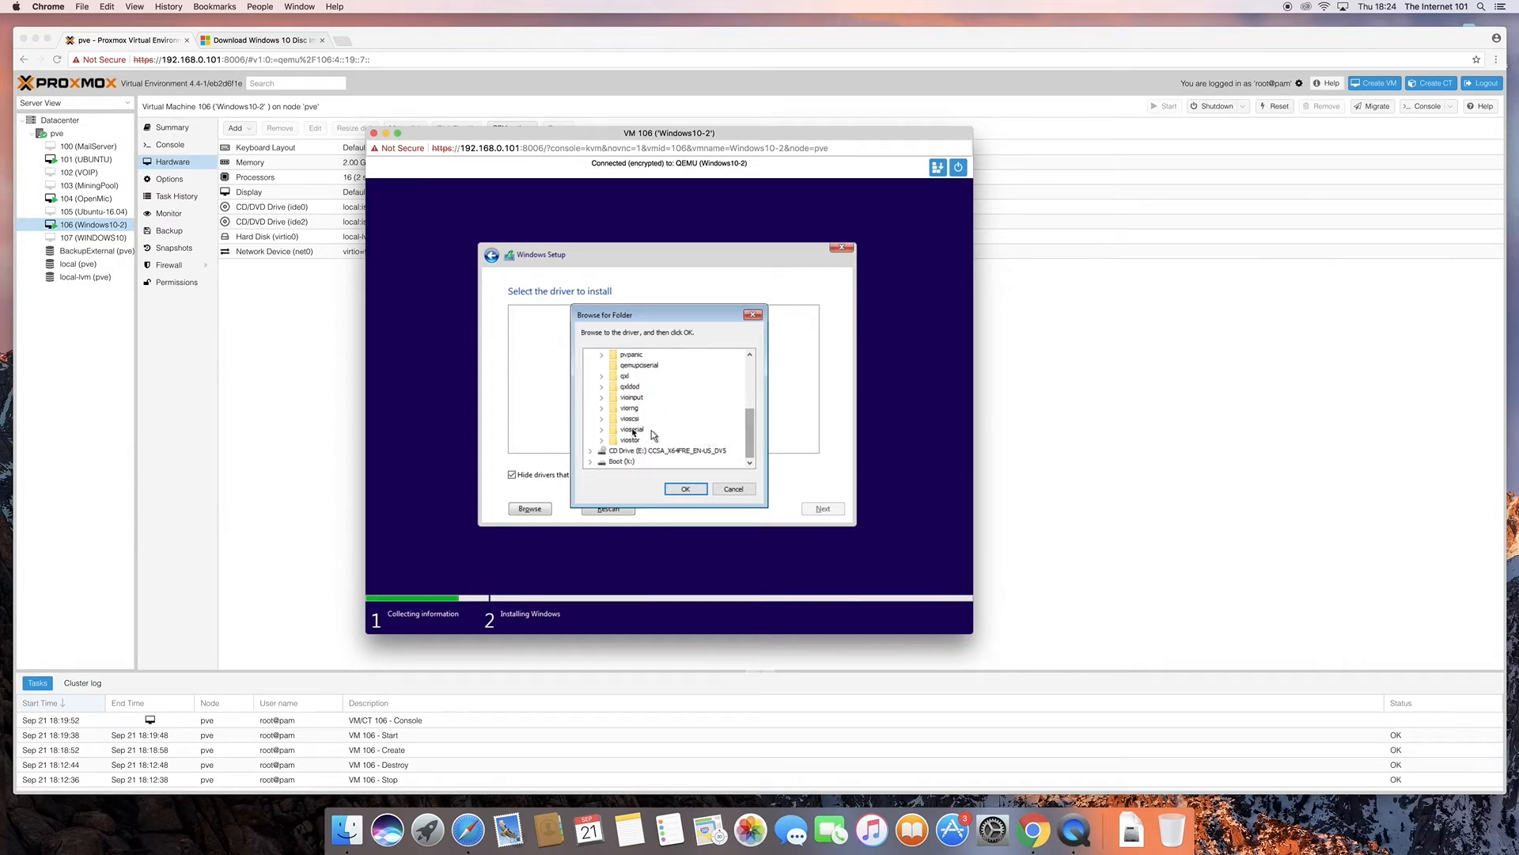
click(602, 440)
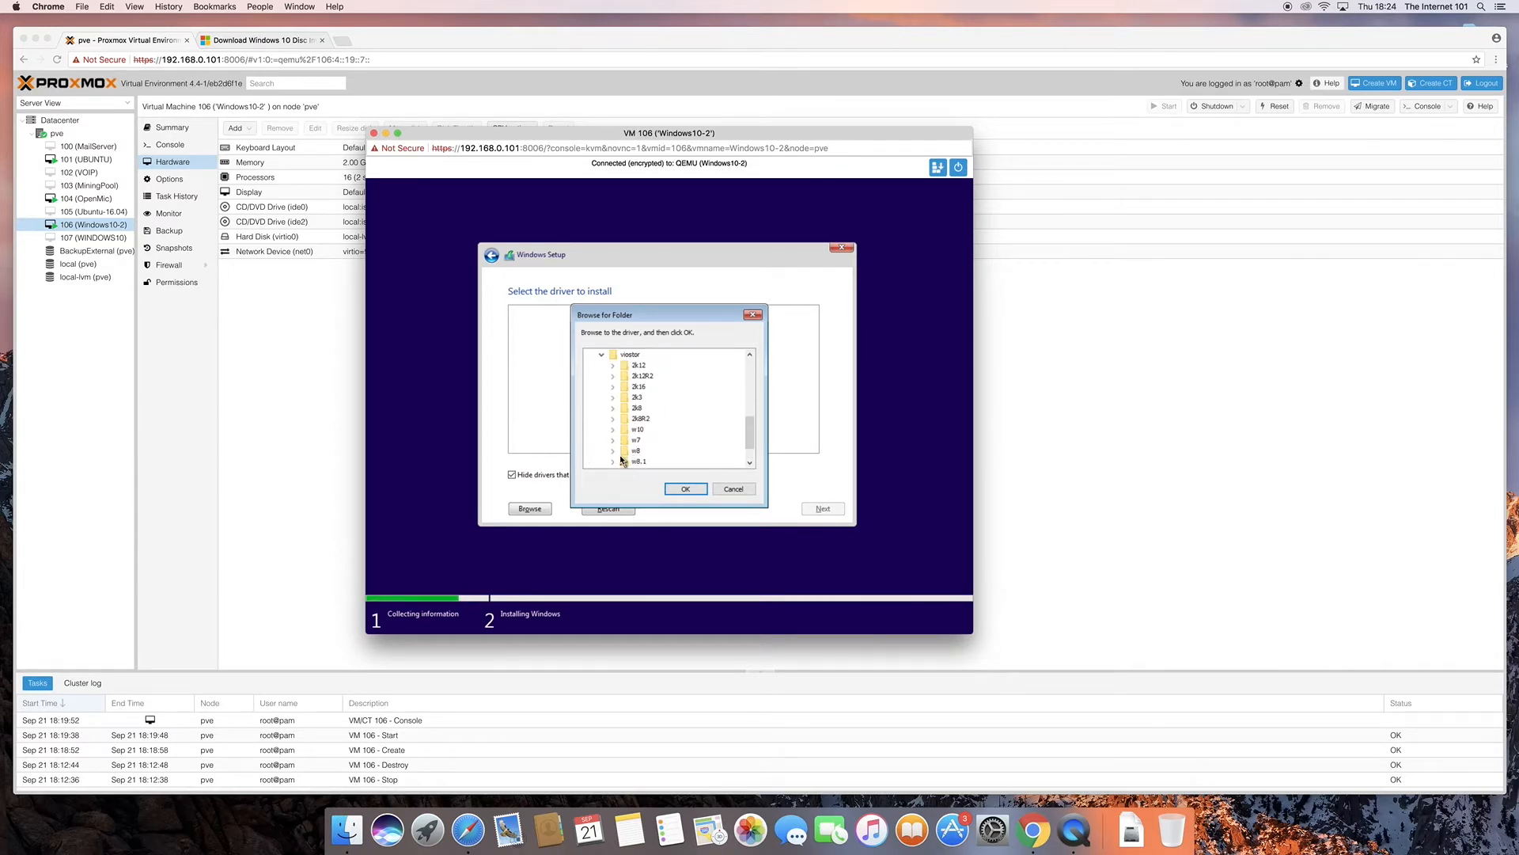
click(613, 461)
scroll(748, 444, down, 1)
click(661, 419)
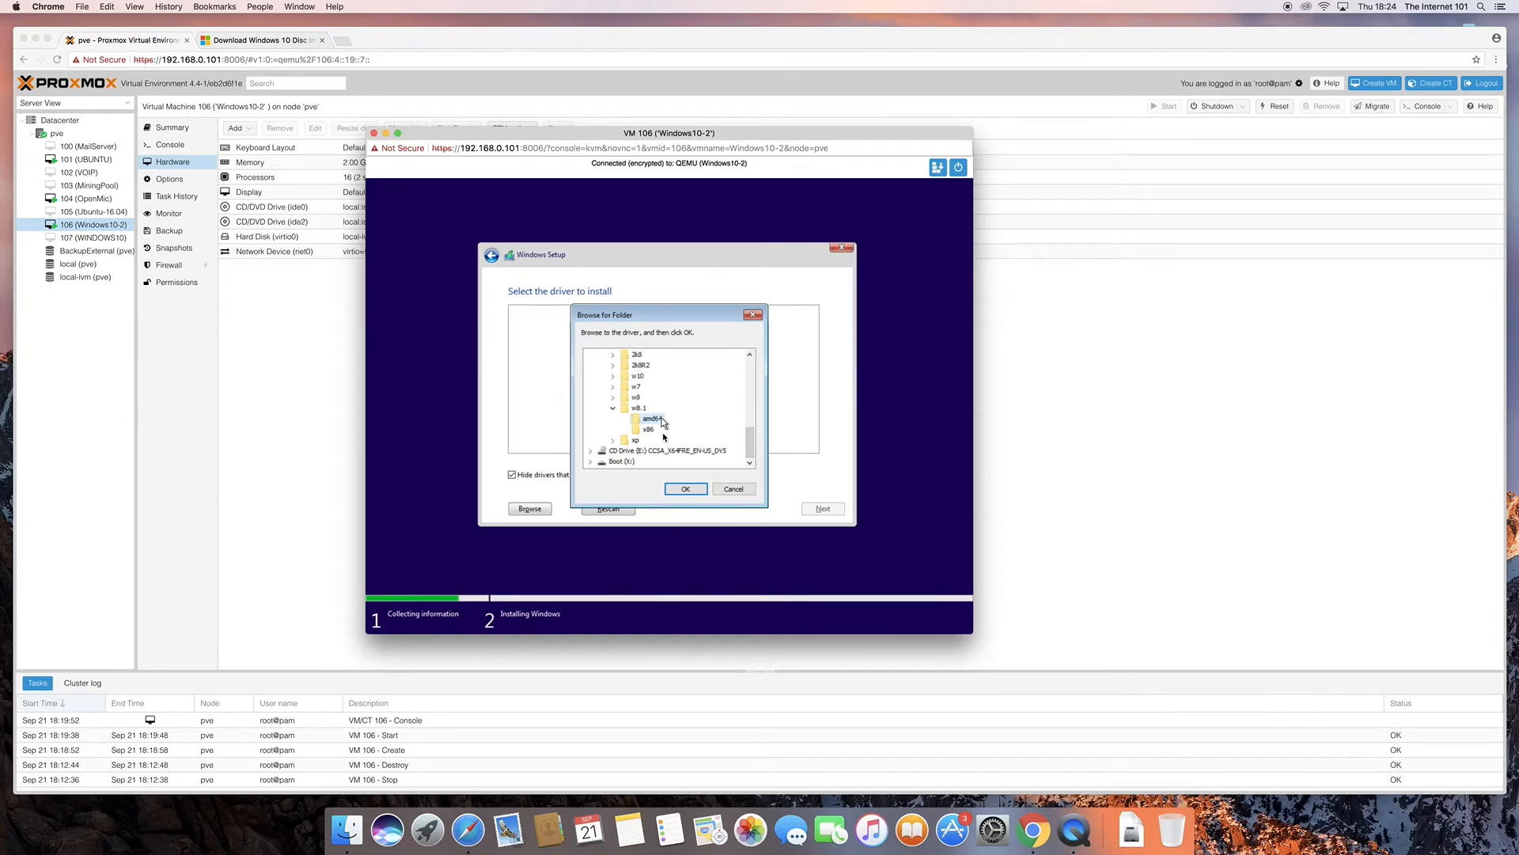
click(680, 488)
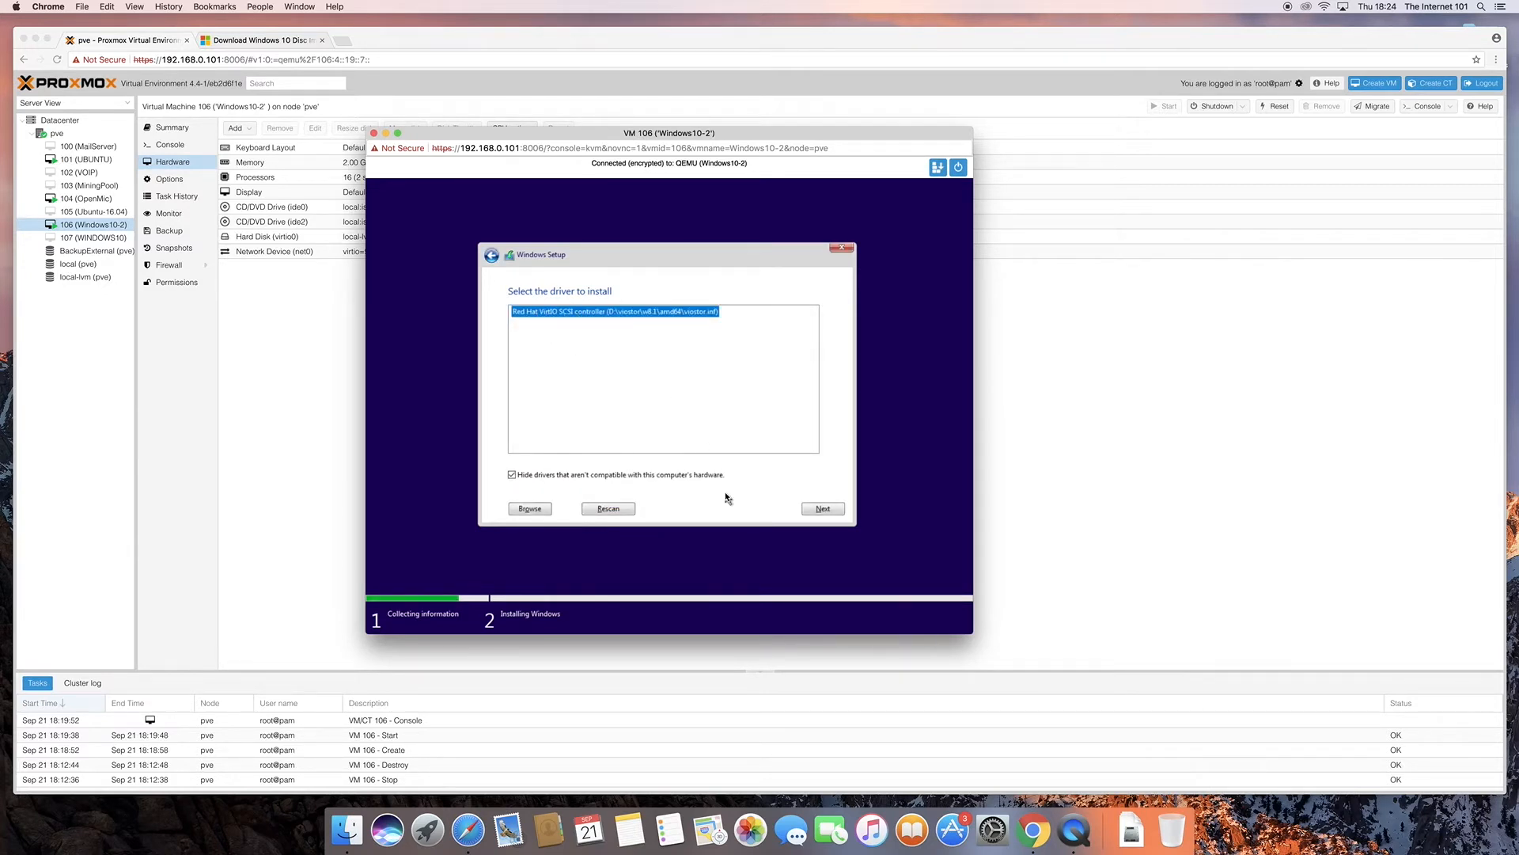
click(808, 508)
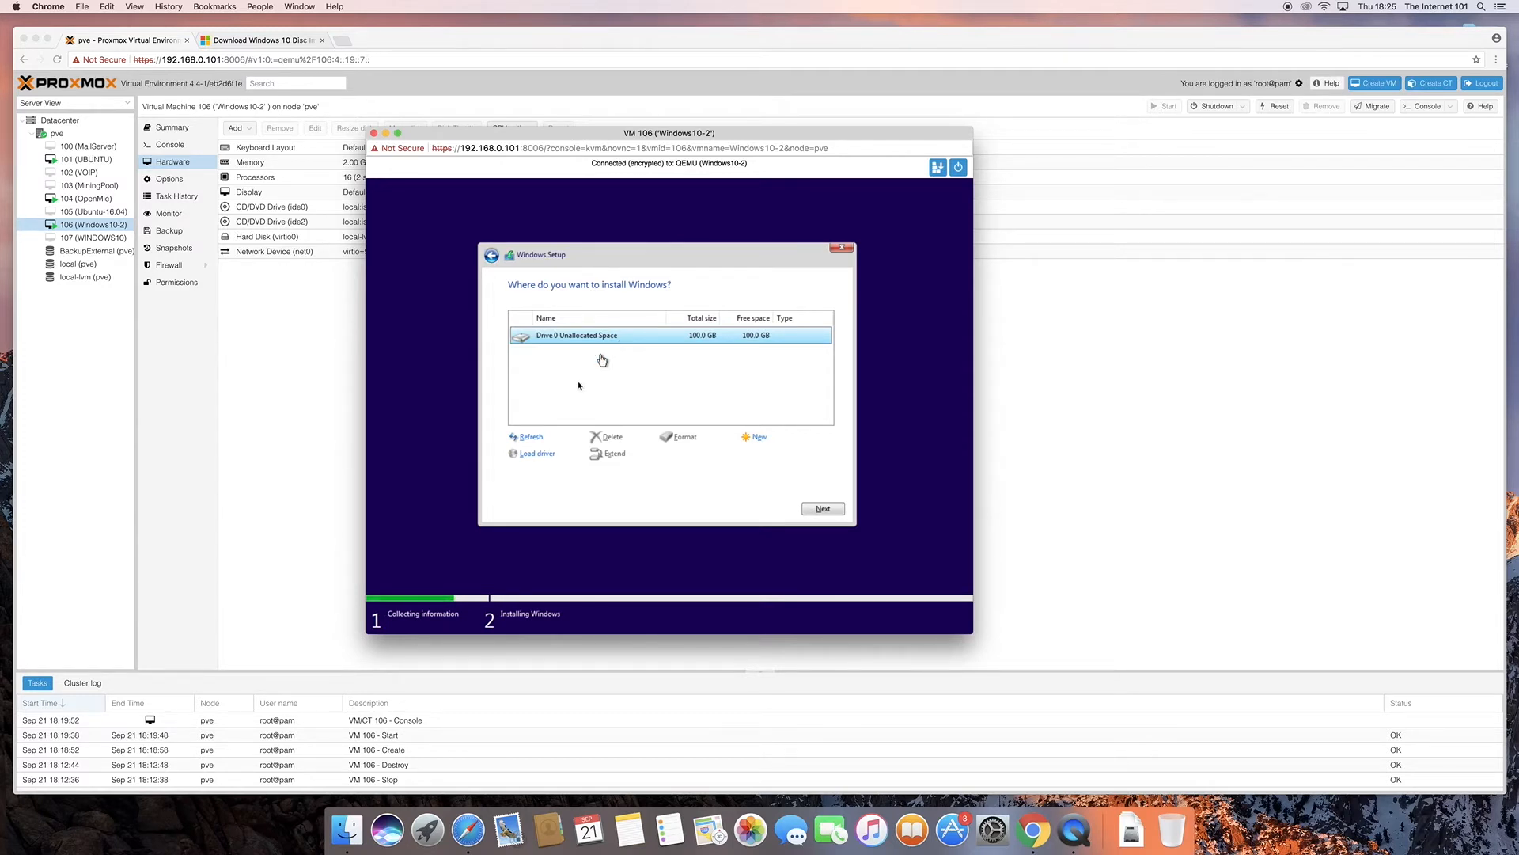
Step: Start loading another driver and expand the virtio-win CD drive in the folder browser
click(538, 452)
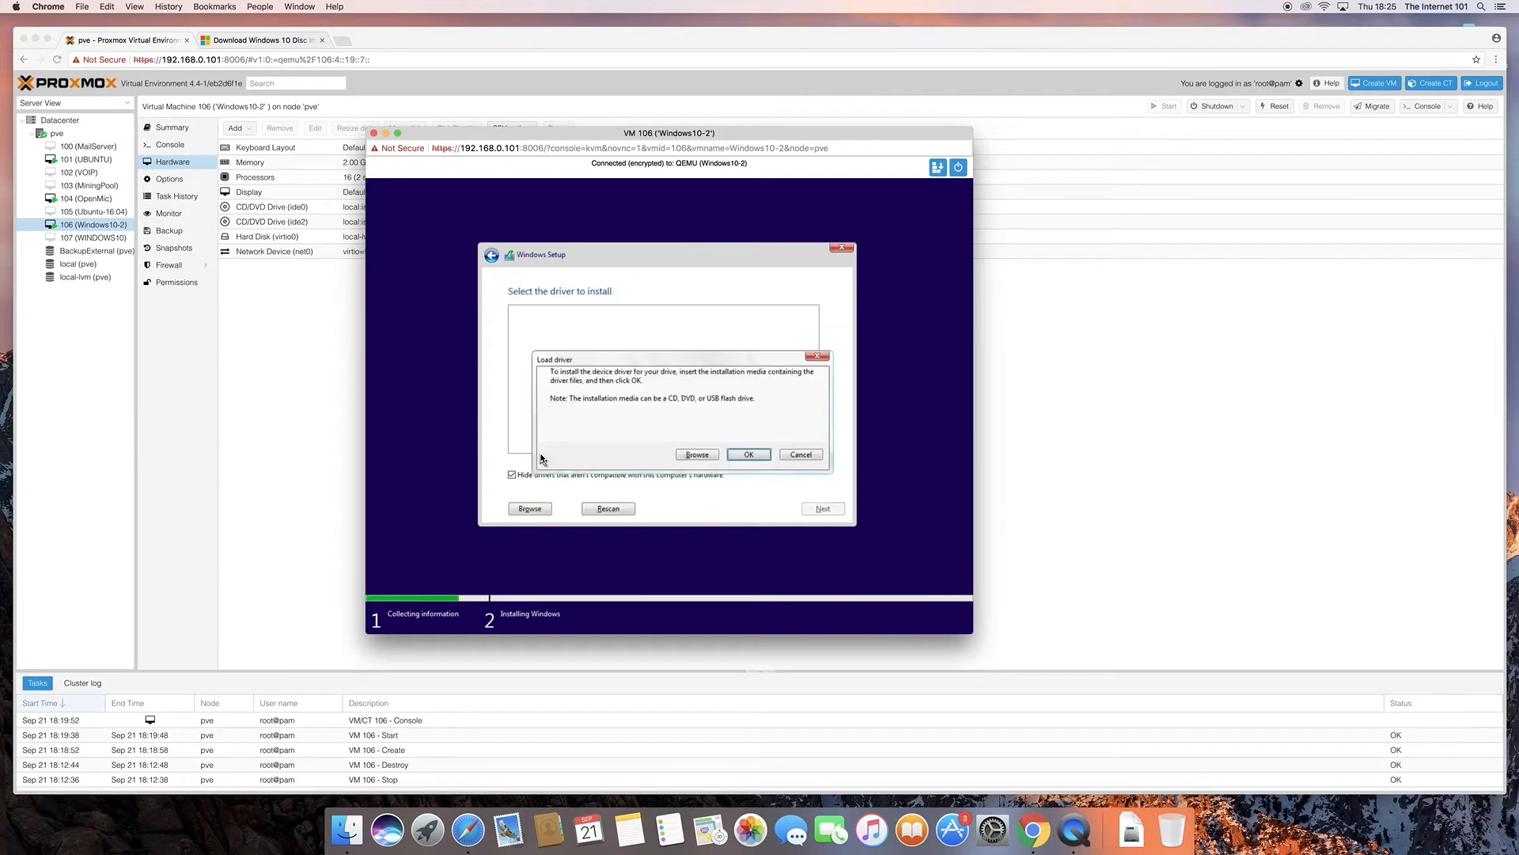
click(685, 455)
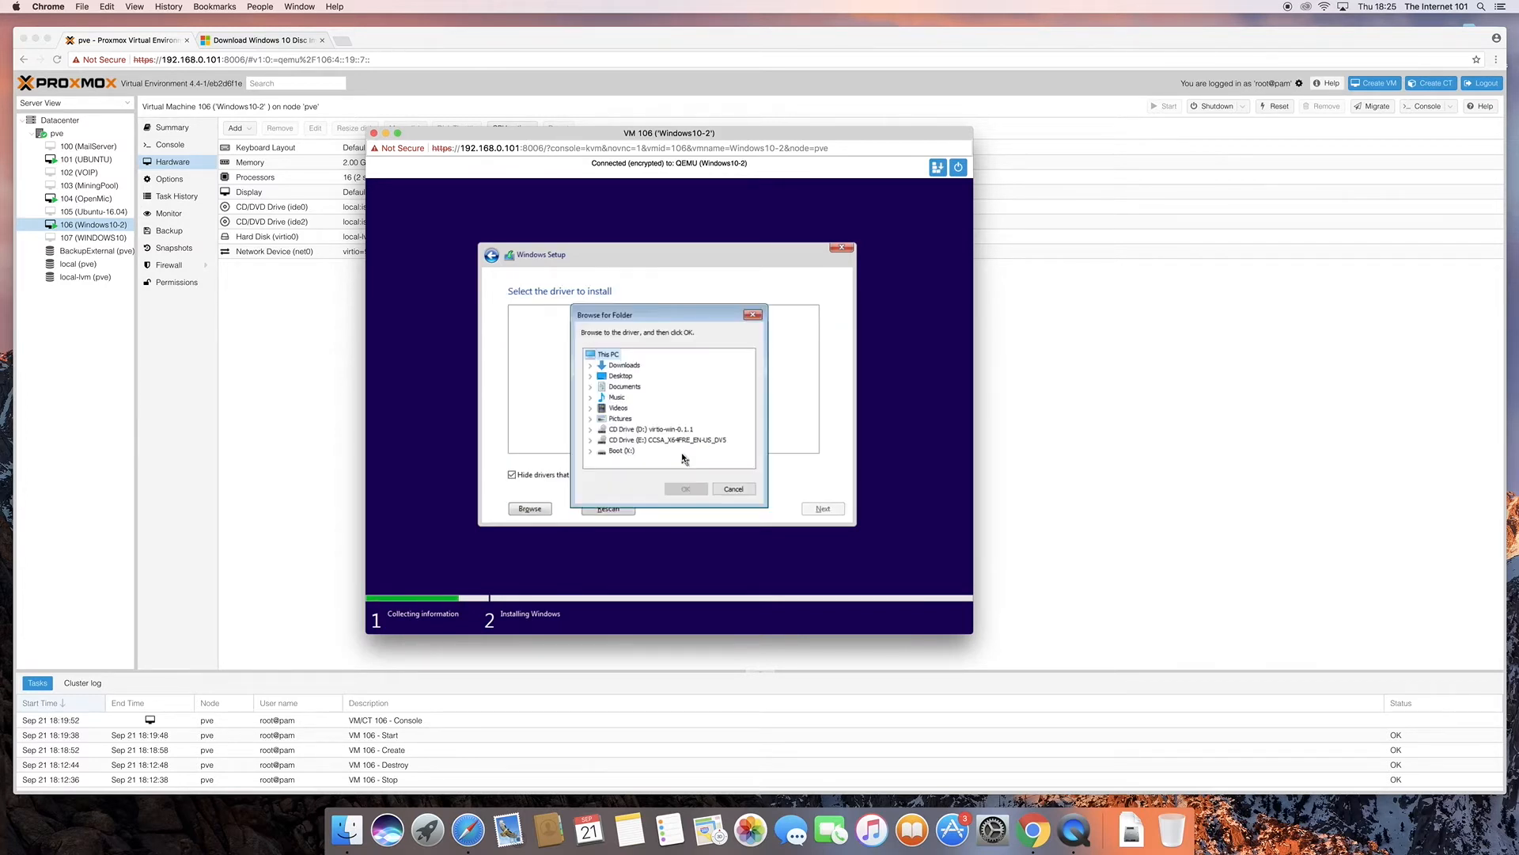
click(591, 430)
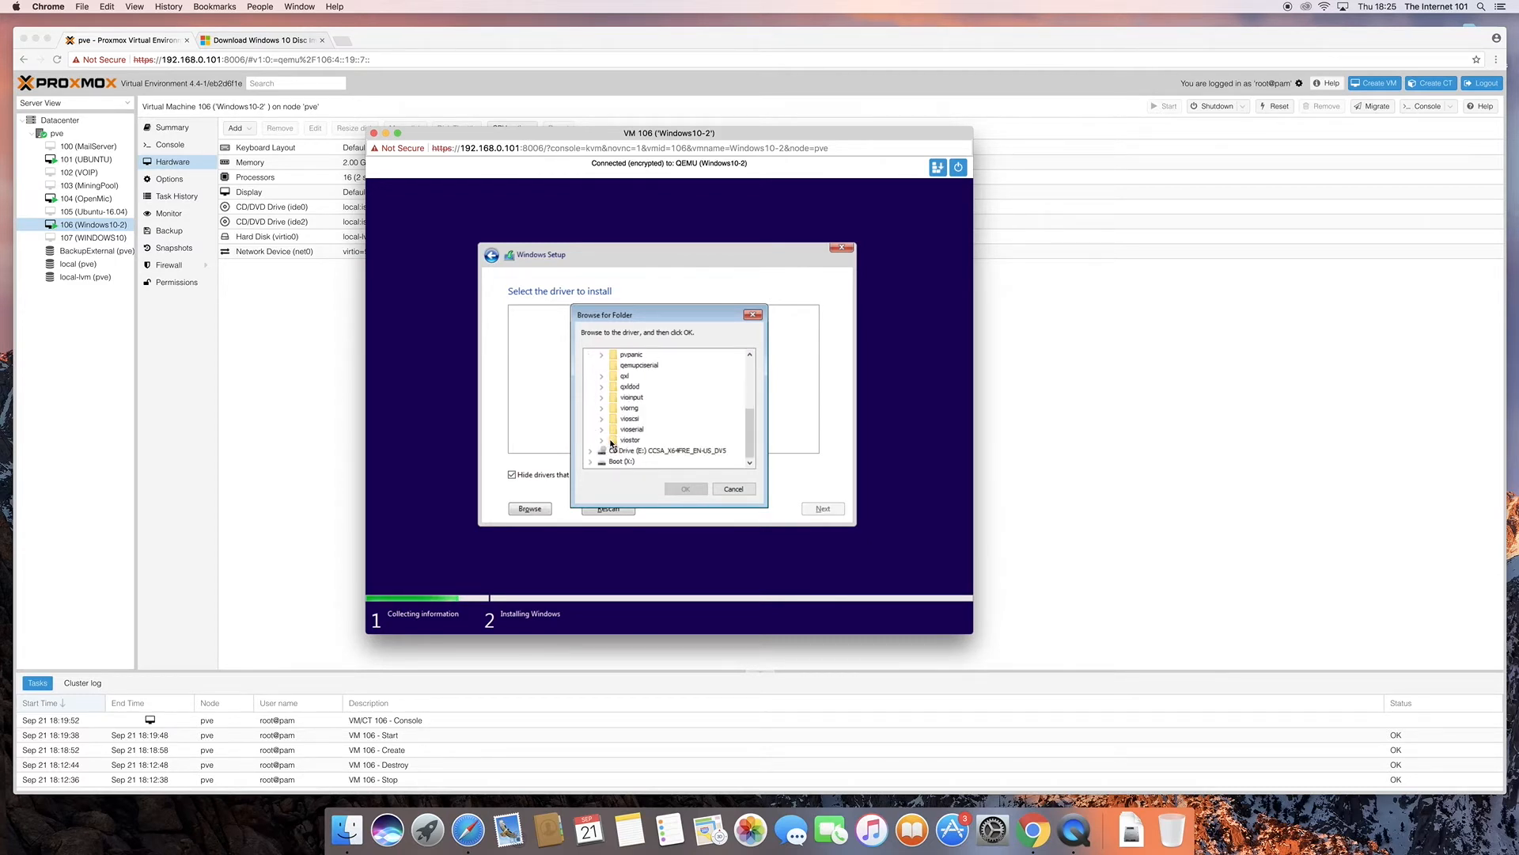
click(603, 439)
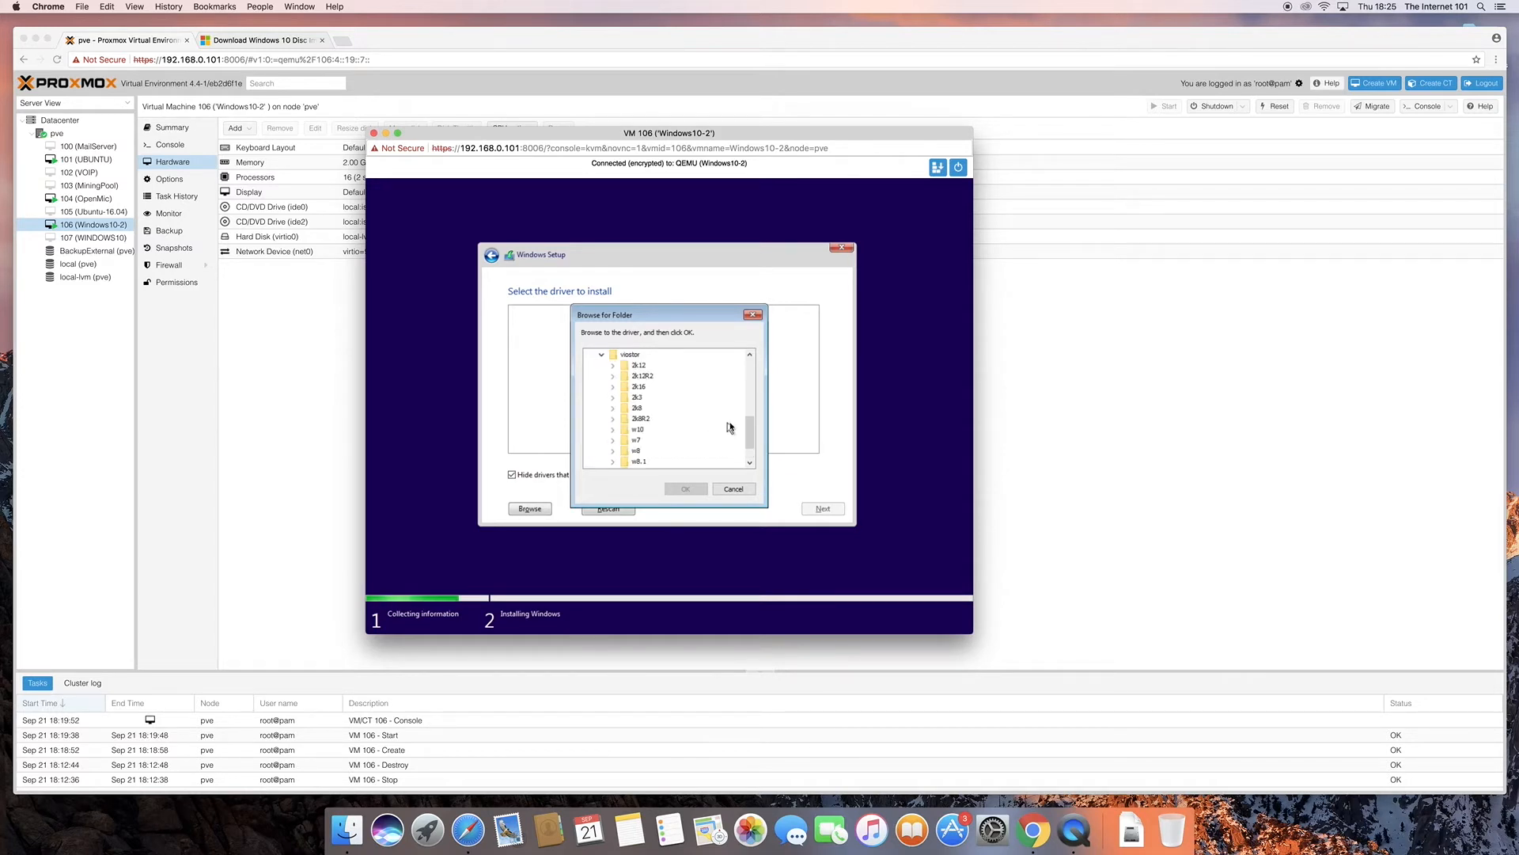
click(748, 435)
drag(748, 435, 749, 440)
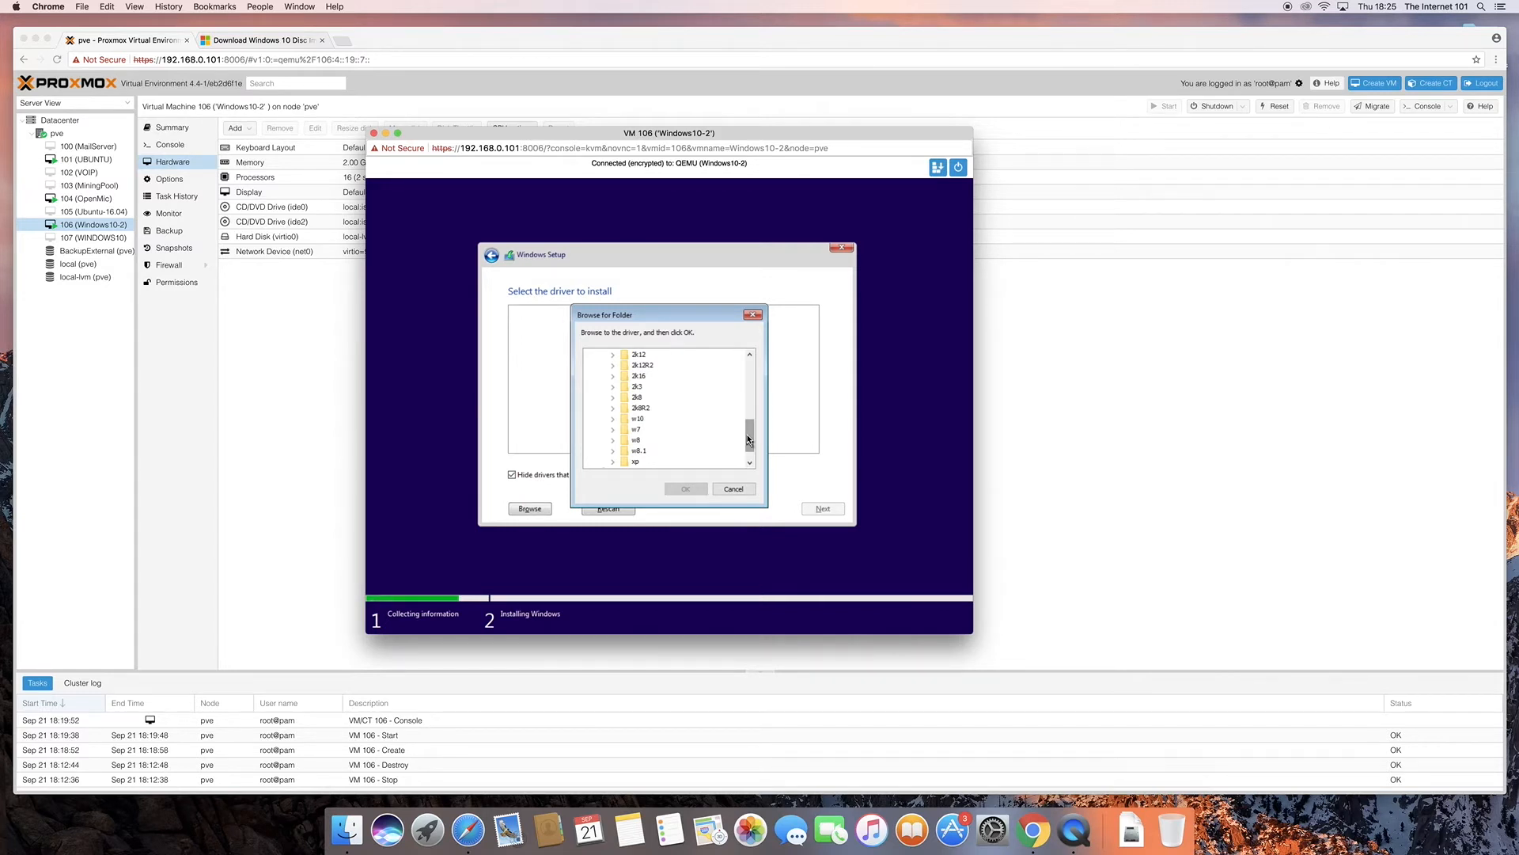
drag(748, 441, 750, 422)
click(604, 420)
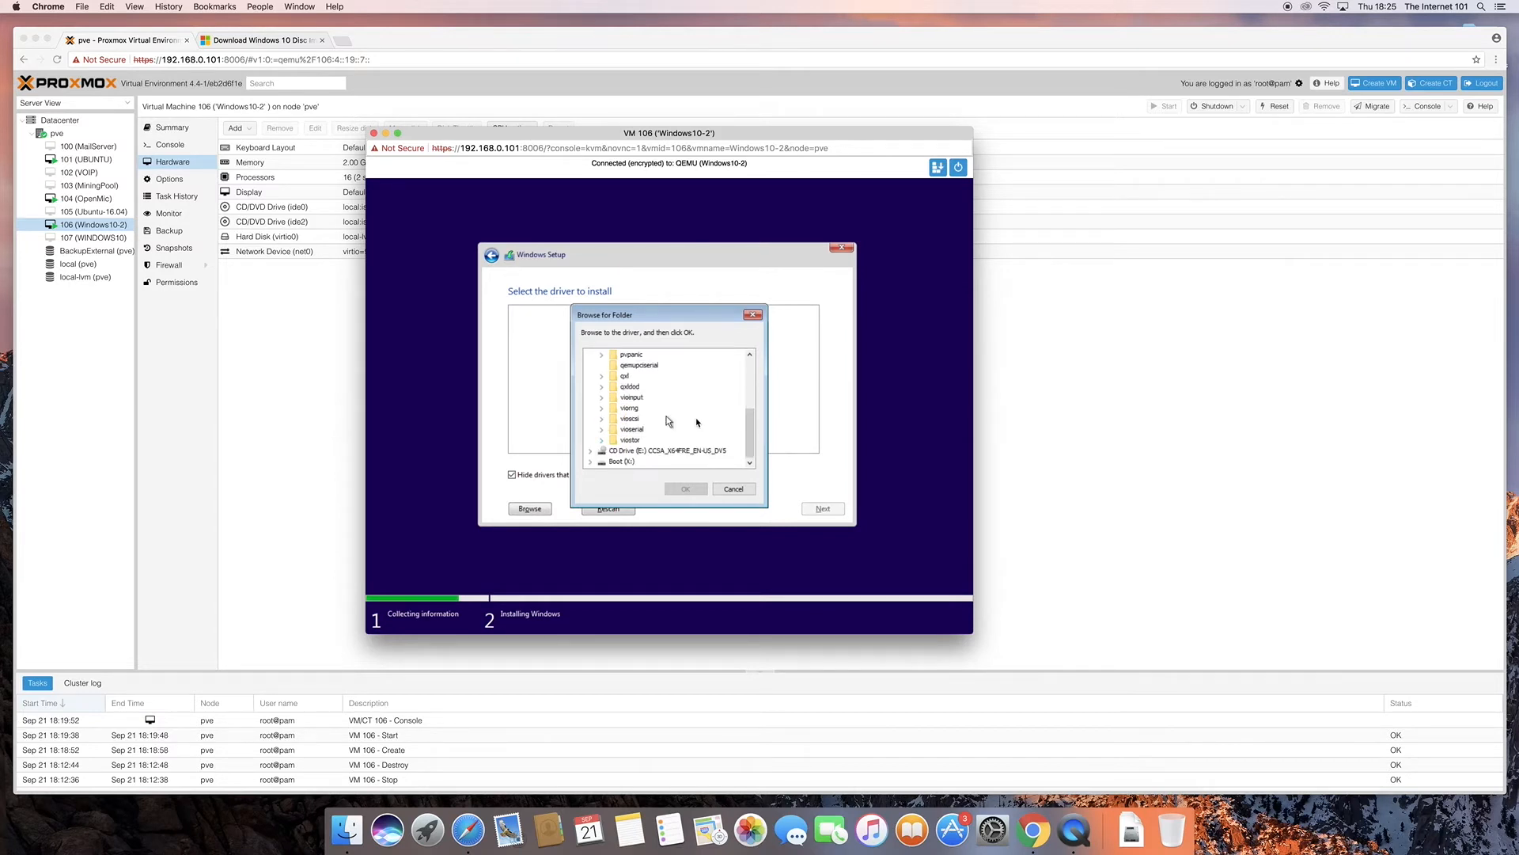
Step: Load the Red Hat VirtIO Ethernet Adapter driver from the NetKVM\w8.1\amd64 folder on the virtio-win CD
drag(752, 427, 751, 420)
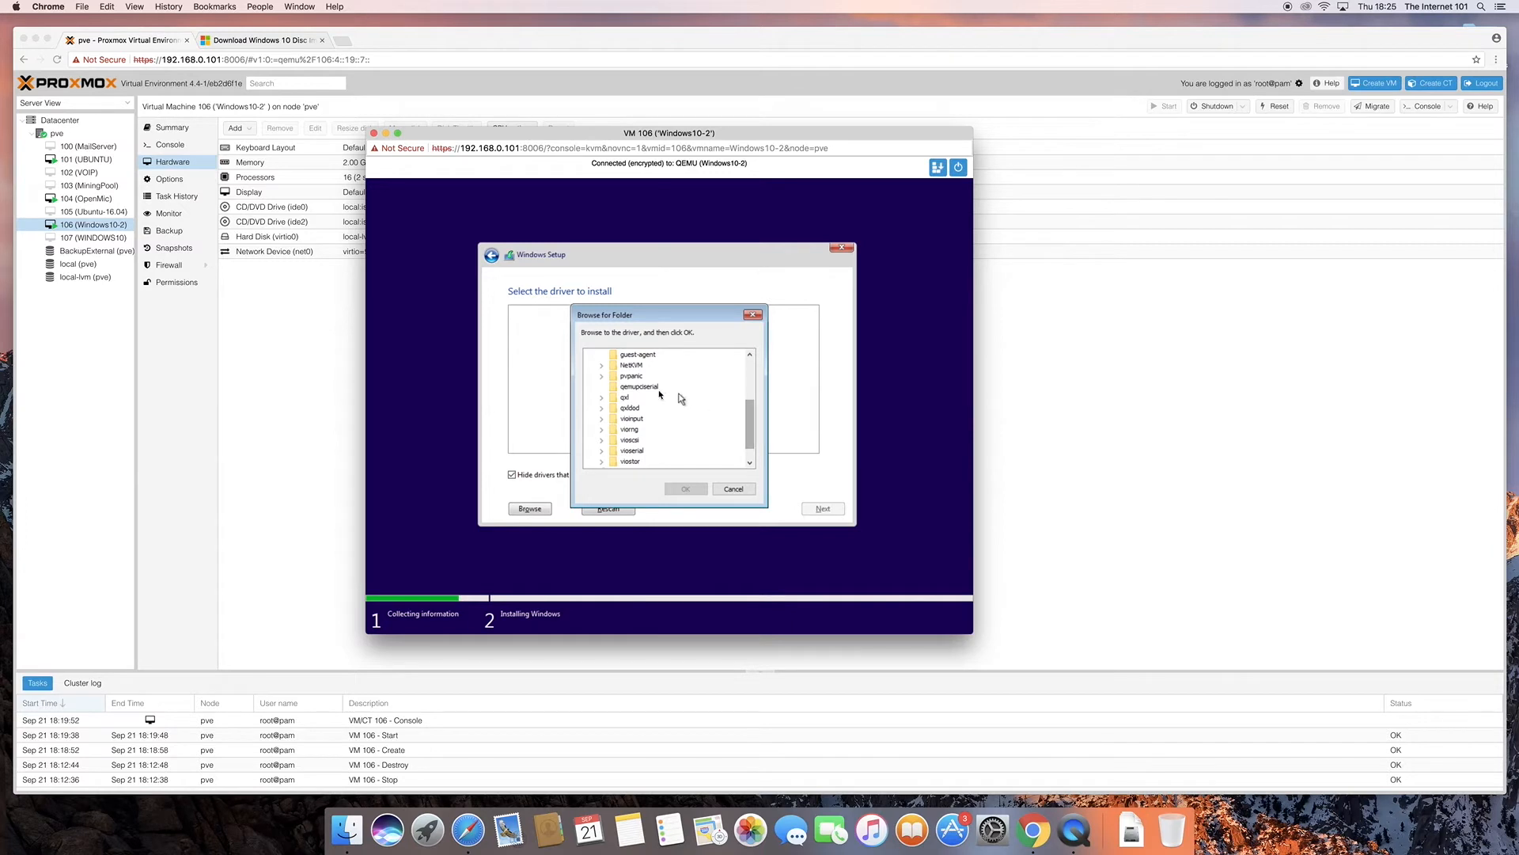
click(602, 365)
drag(748, 402, 743, 414)
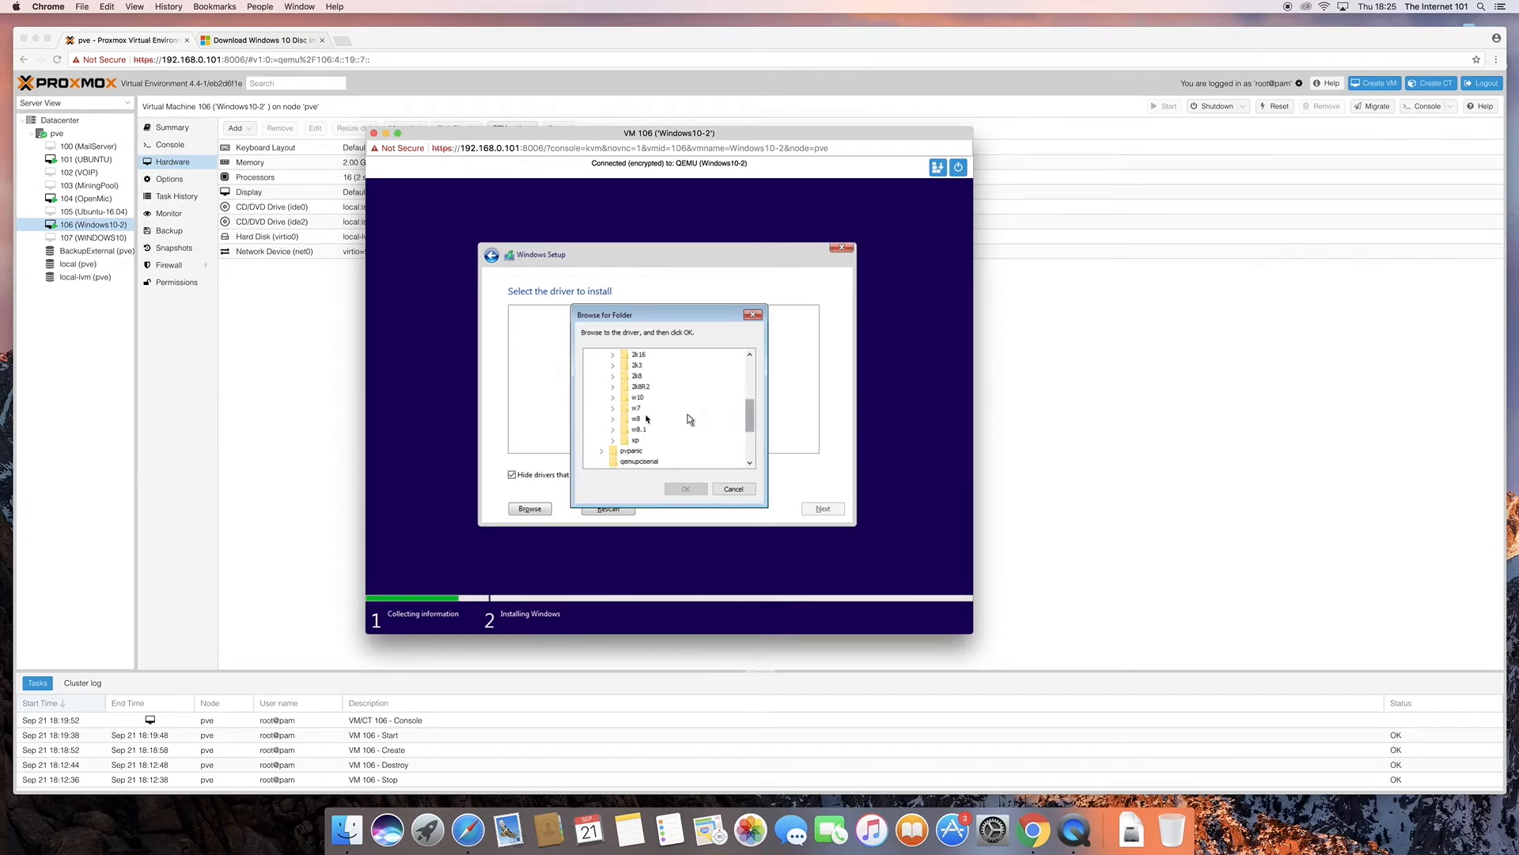
click(612, 429)
click(663, 440)
click(686, 489)
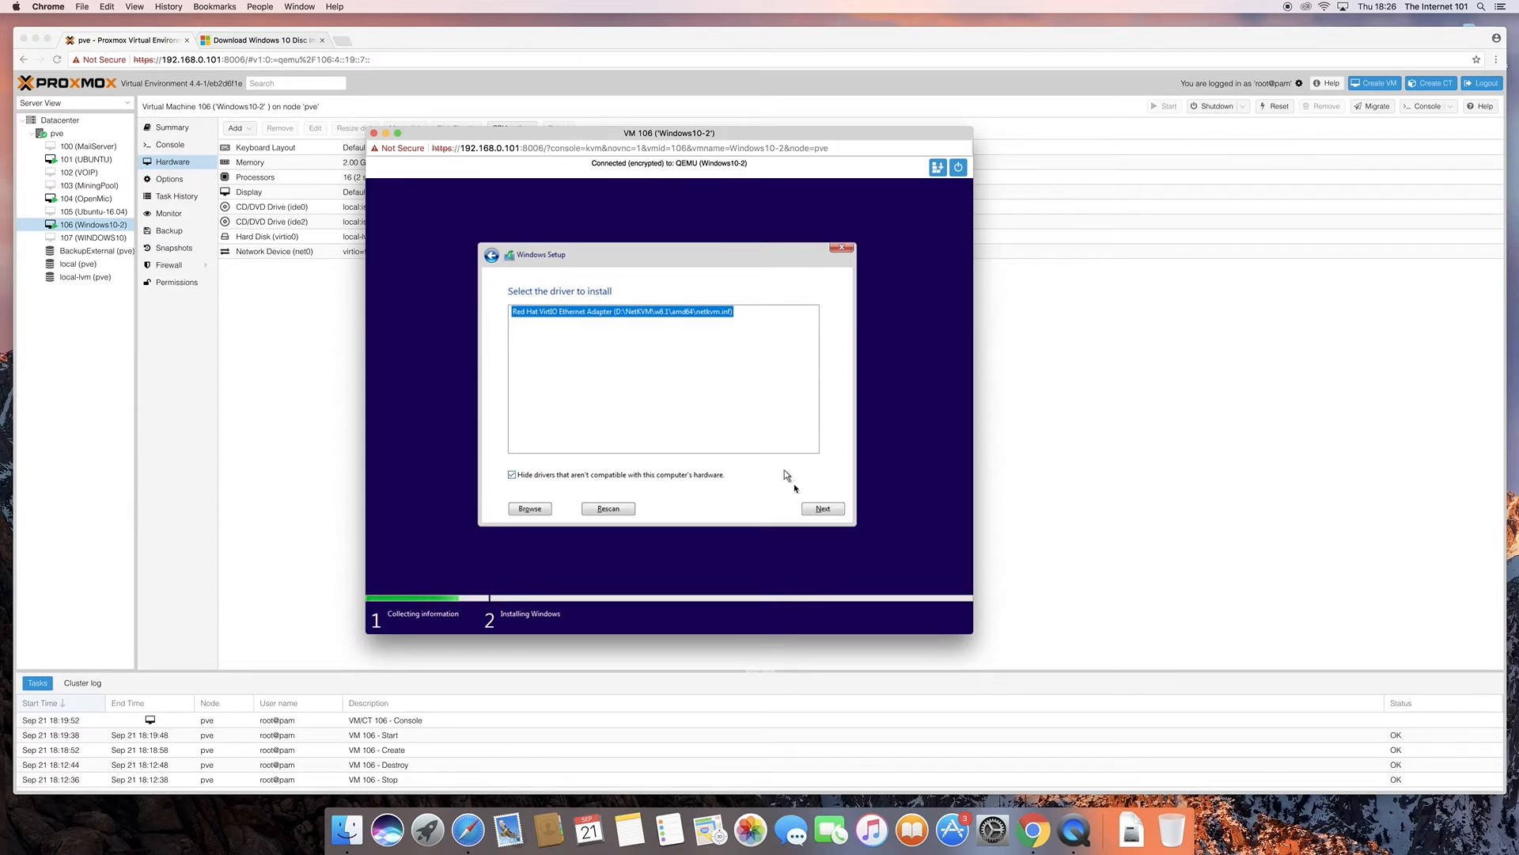
click(811, 508)
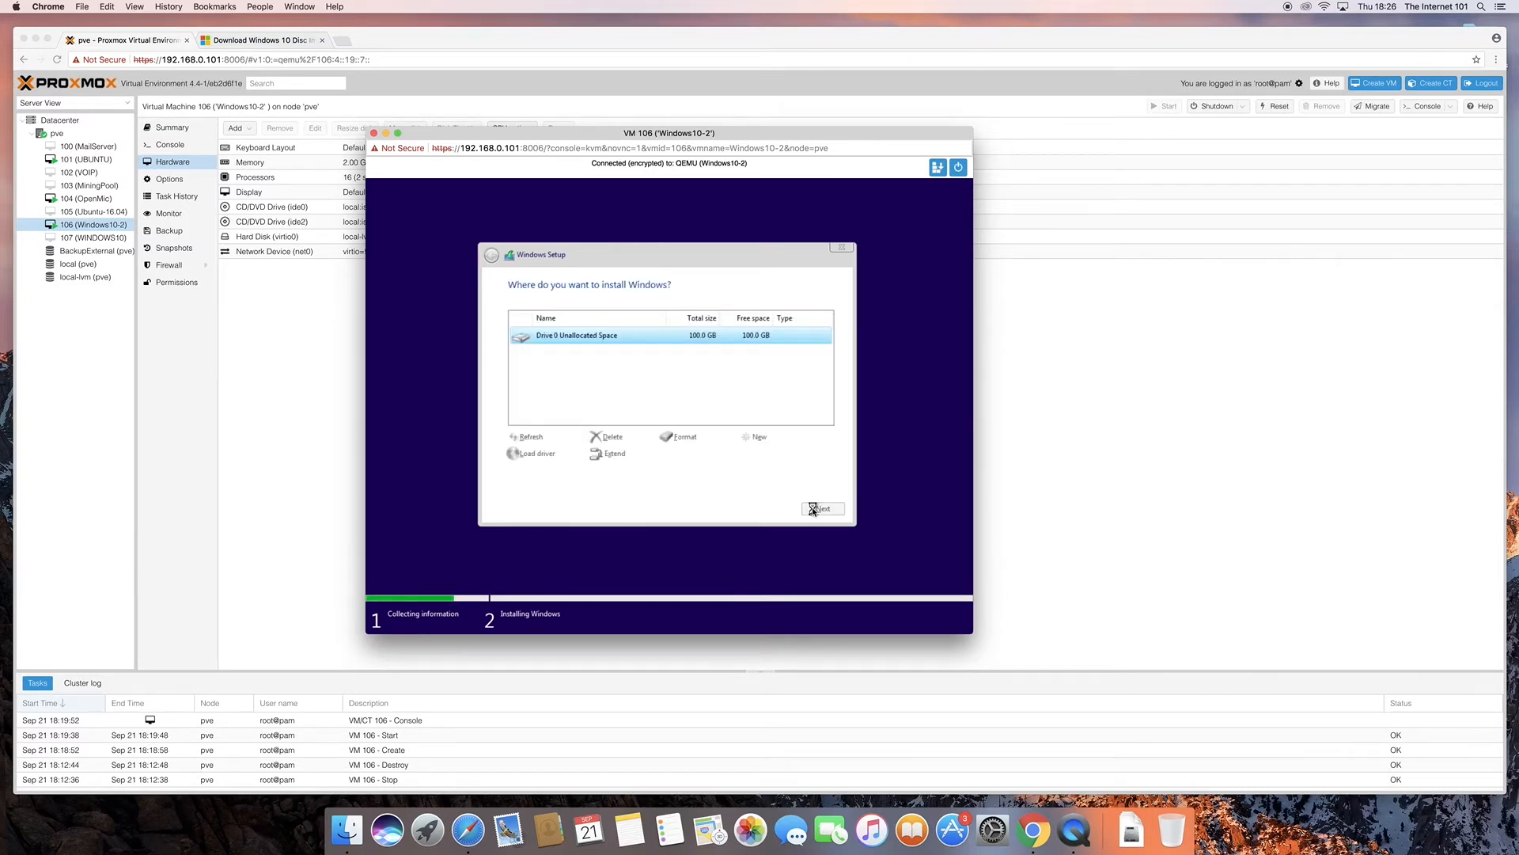
Step: Load the VirtIO Balloon driver from Balloon\w8.1\amd64 on the virtio-win CD and install Windows on Drive 0's unallocated space
click(542, 454)
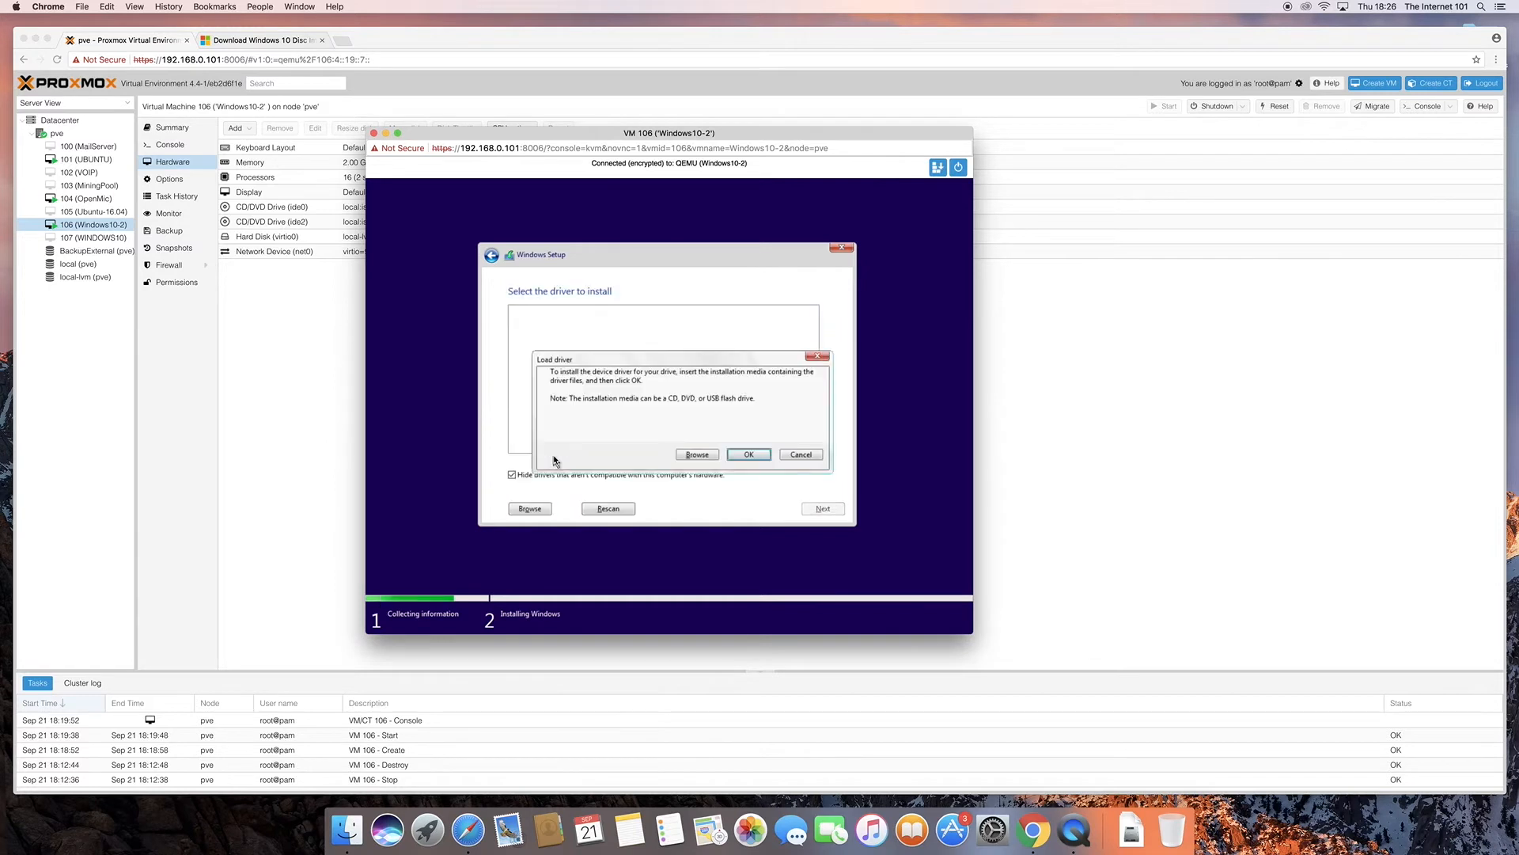
click(698, 455)
click(590, 429)
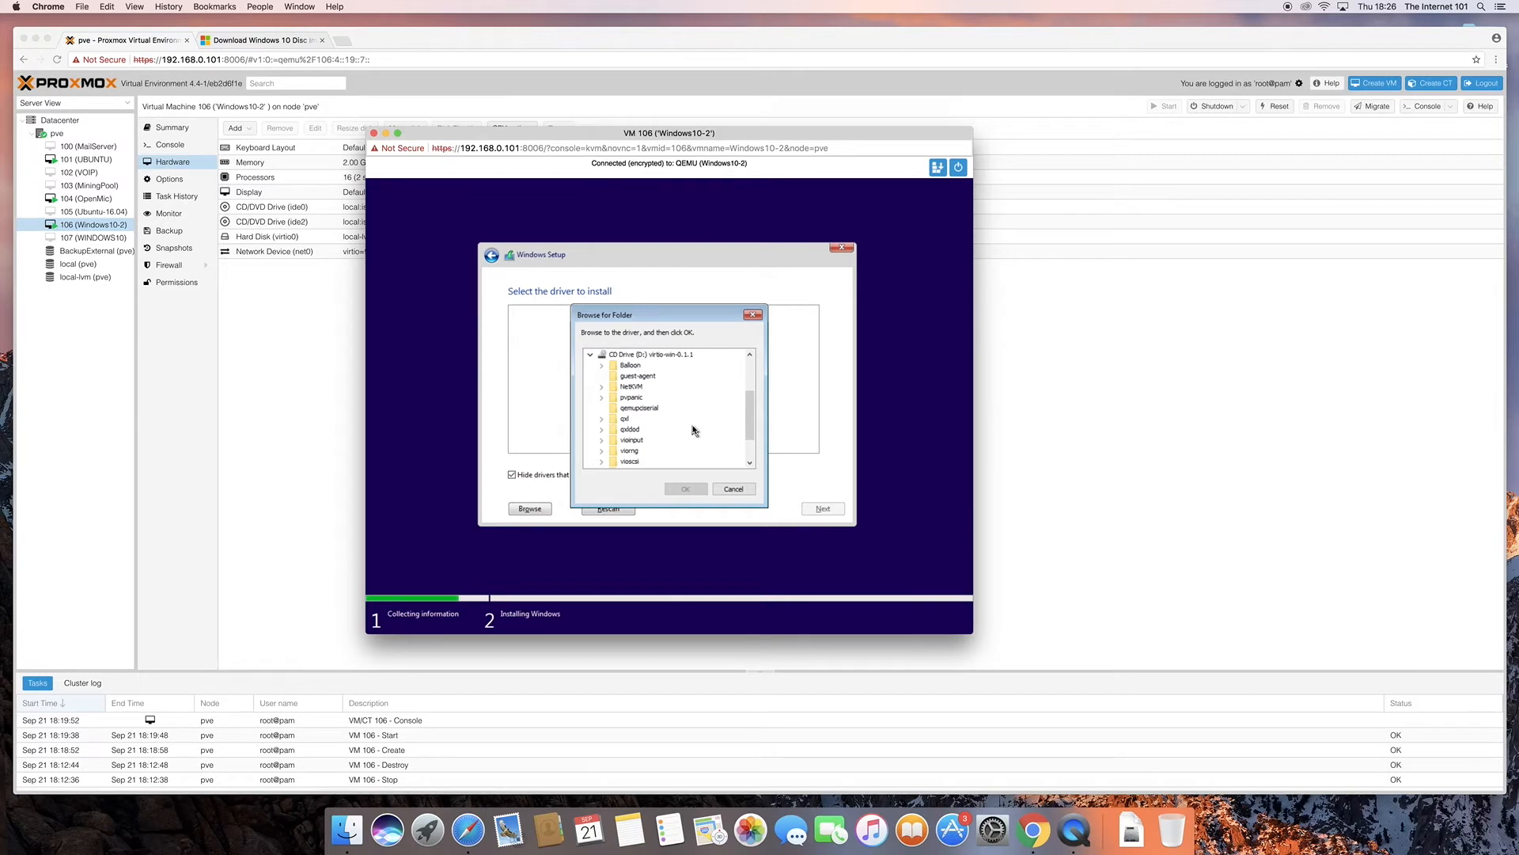
click(603, 366)
drag(749, 398, 751, 410)
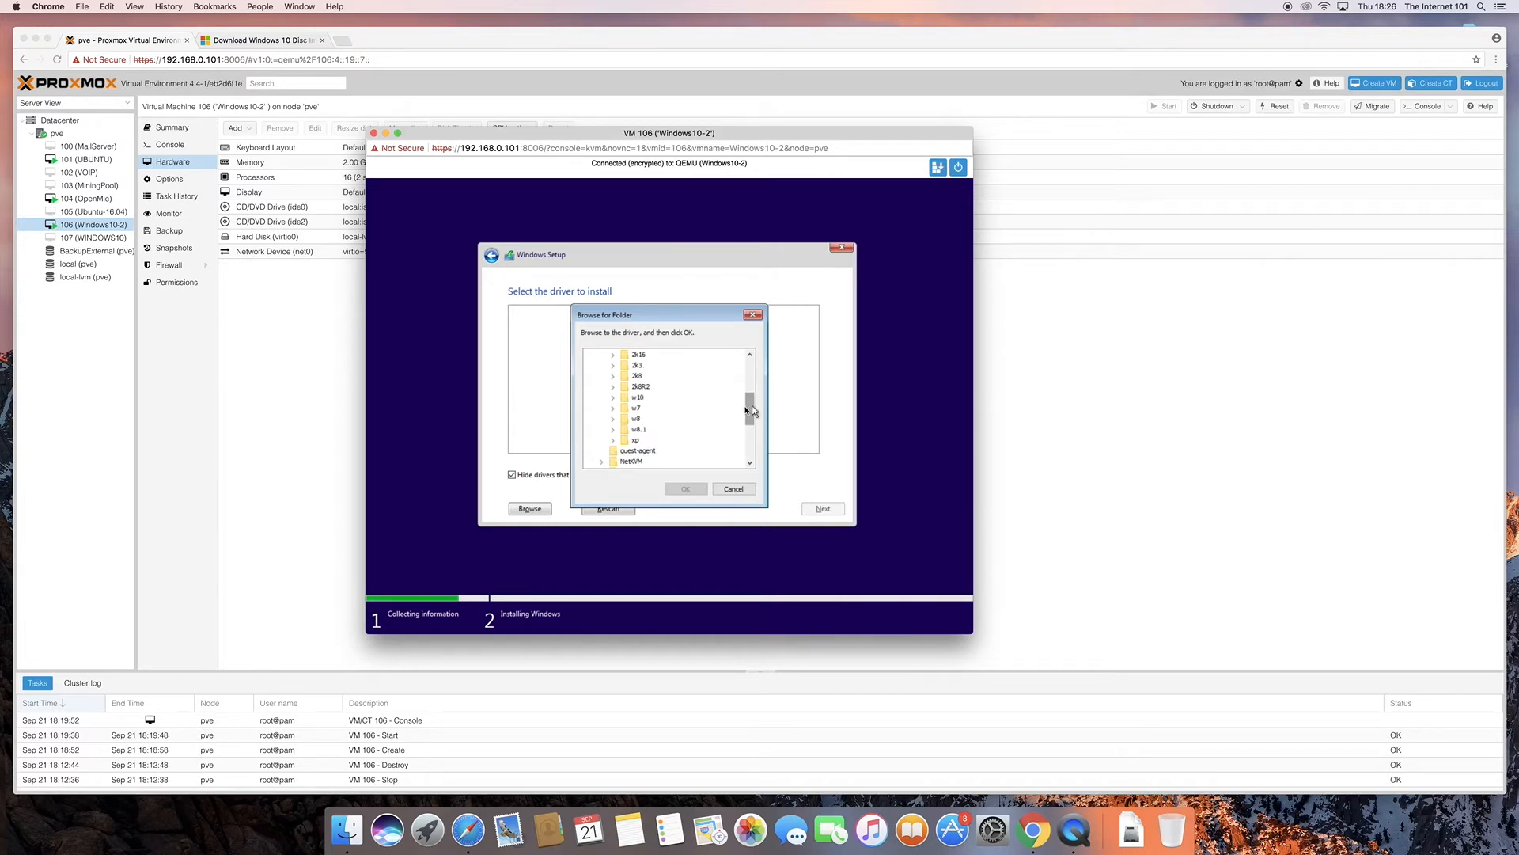
click(616, 430)
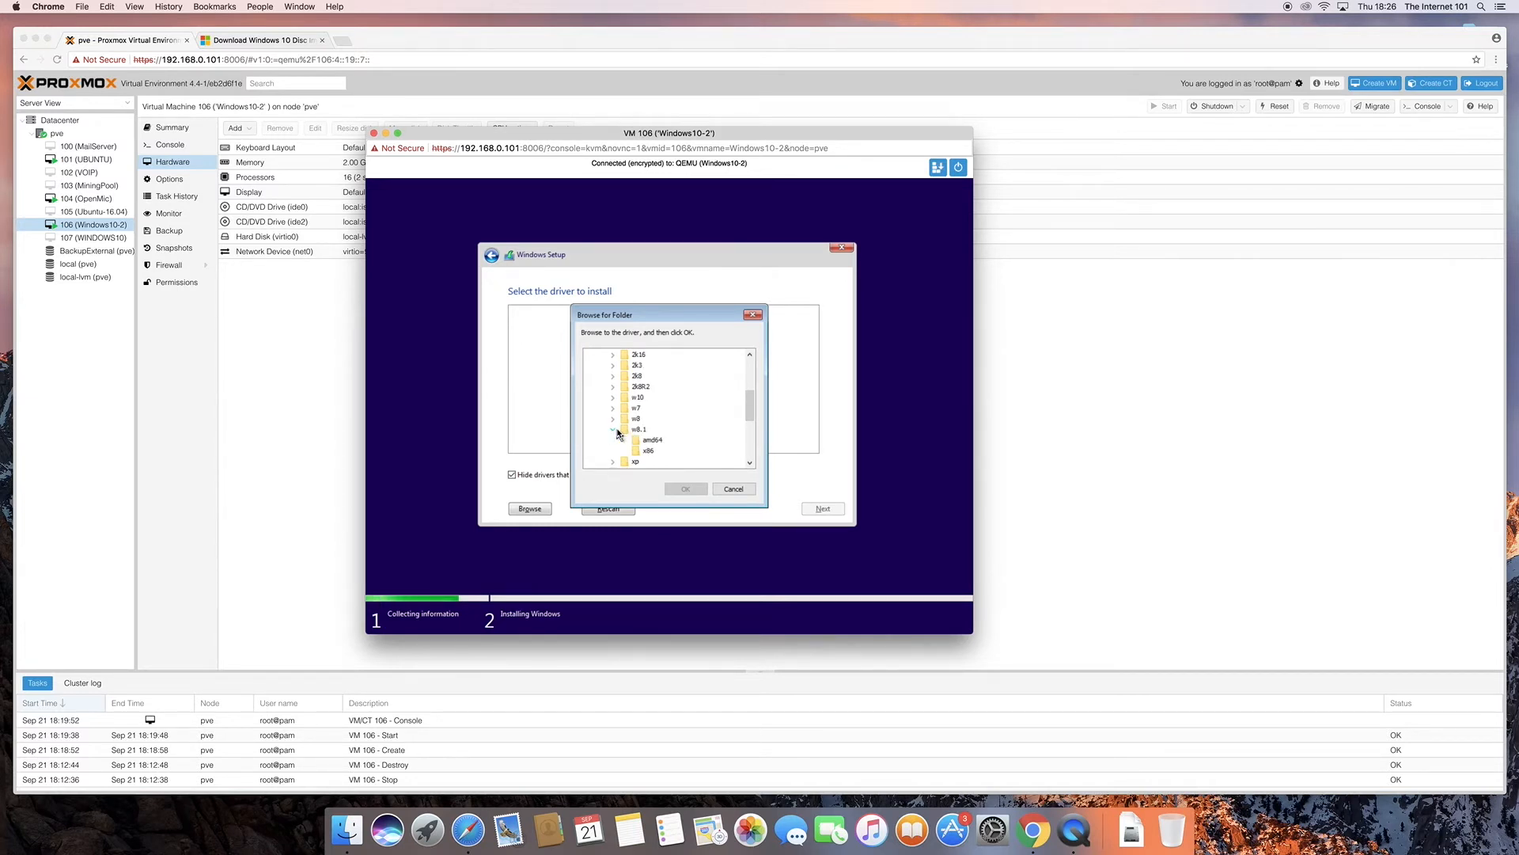
click(655, 440)
scroll(748, 395, up, 5)
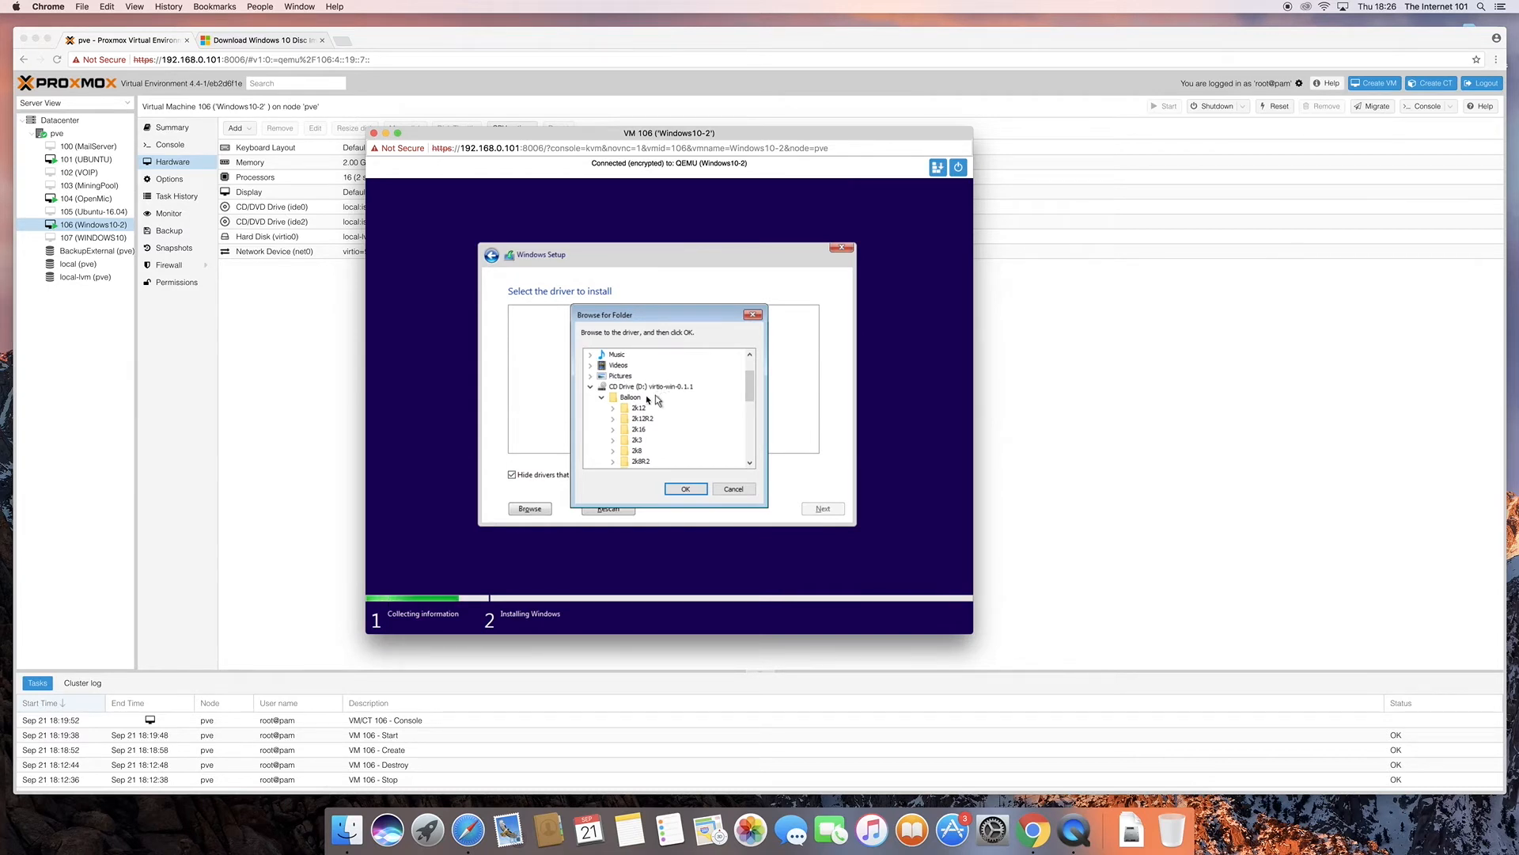
drag(749, 389, 746, 412)
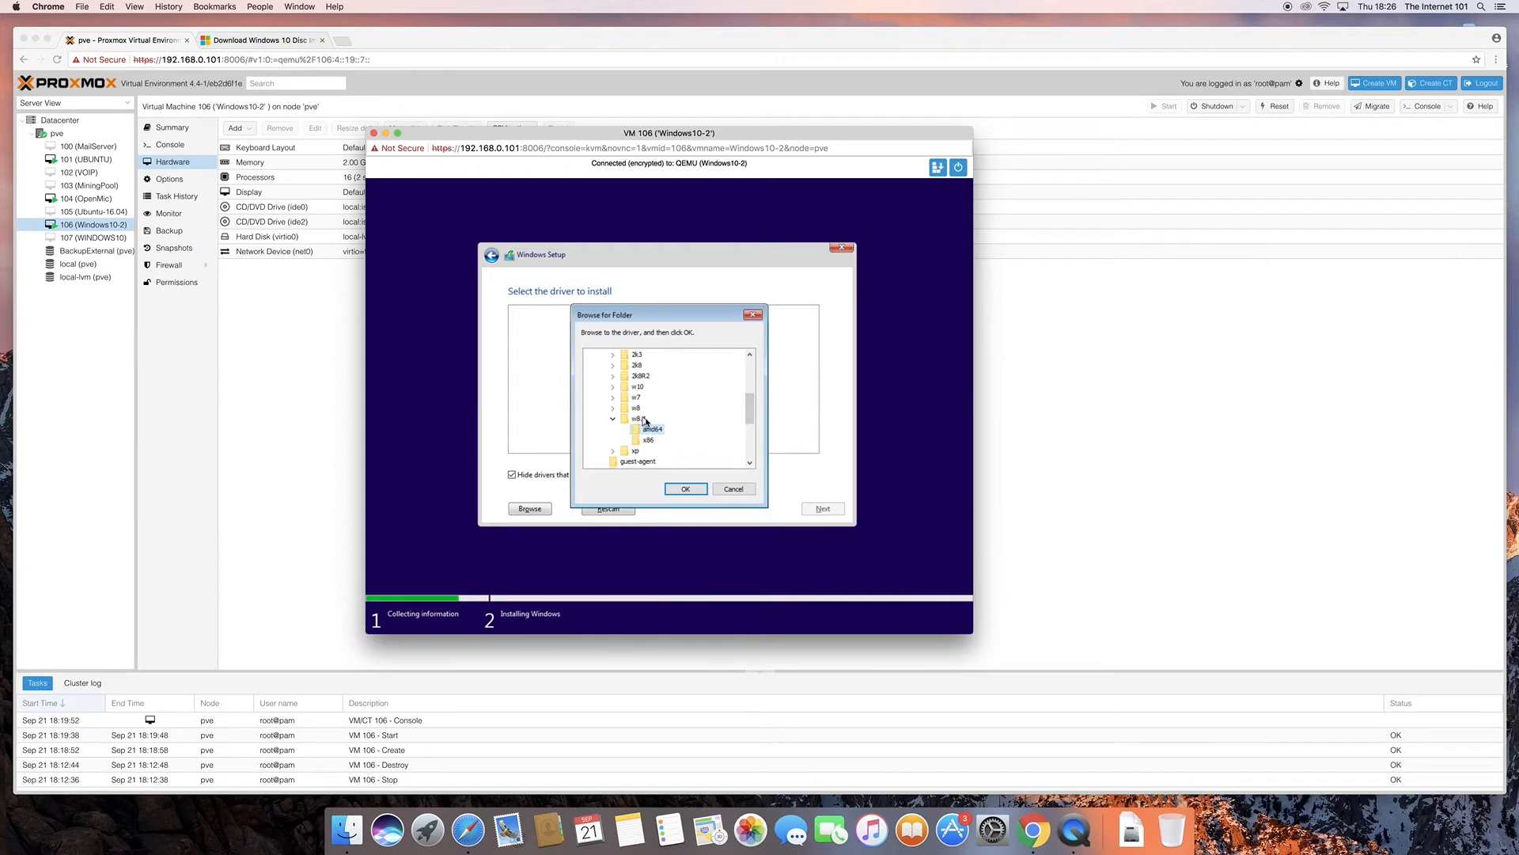
click(679, 488)
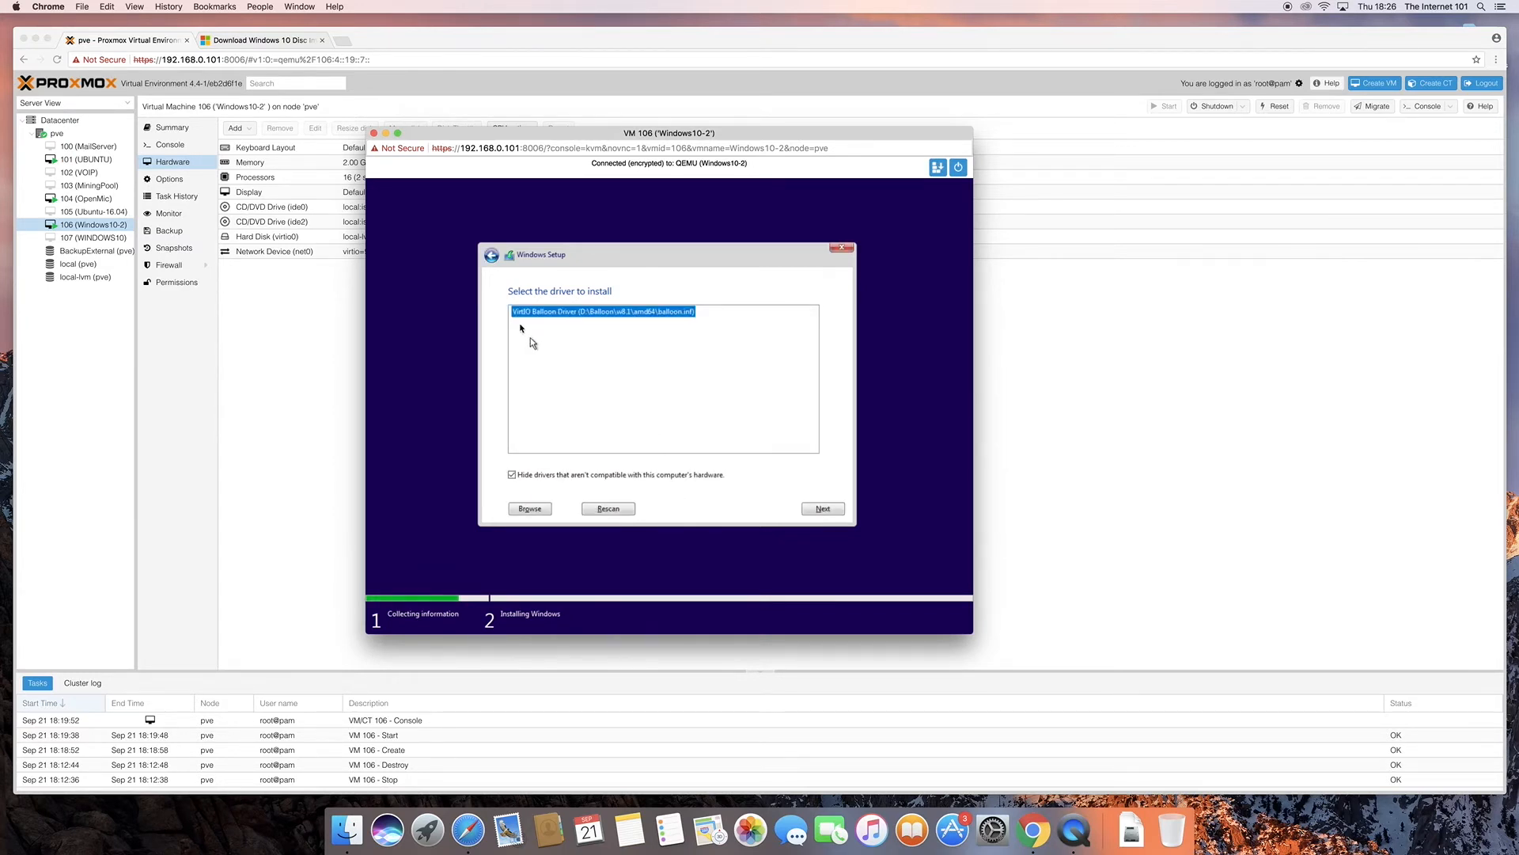
click(804, 508)
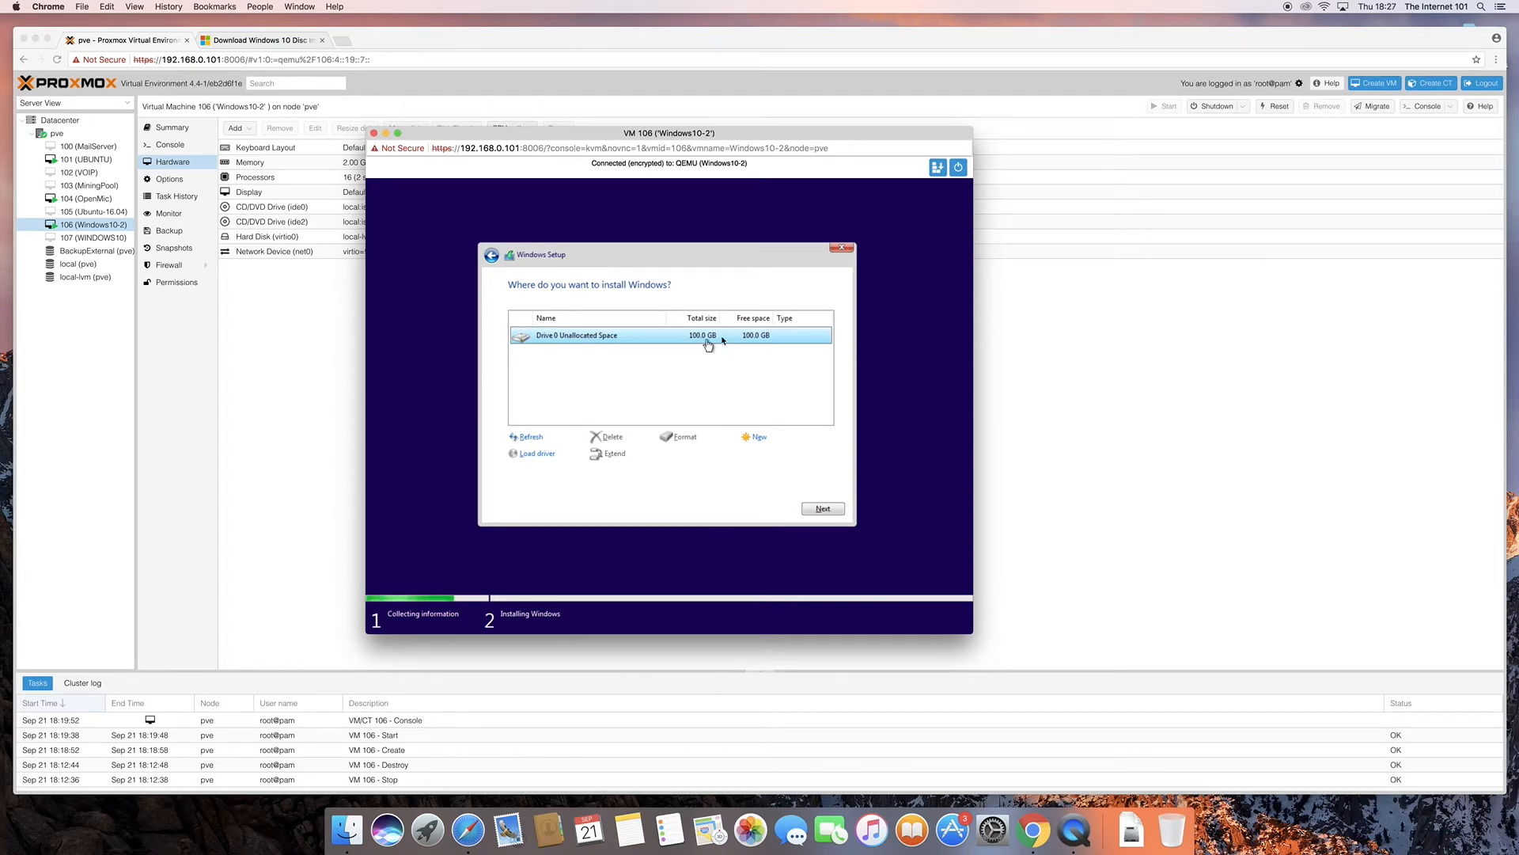
click(819, 511)
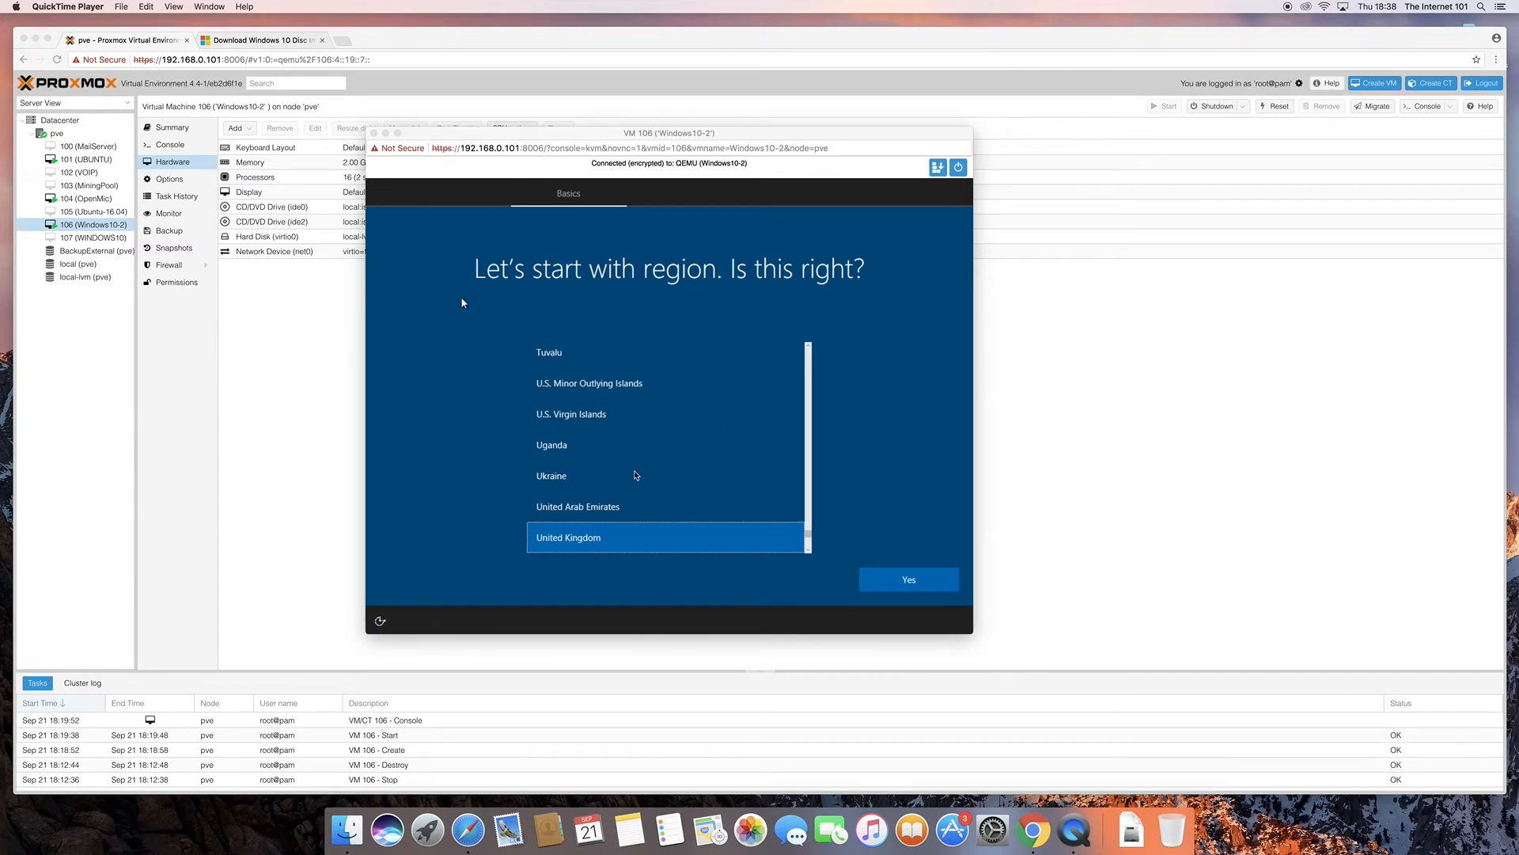
Step: Accept United Kingdom as both the region and the keyboard layout, and skip adding a second keyboard layout
click(931, 455)
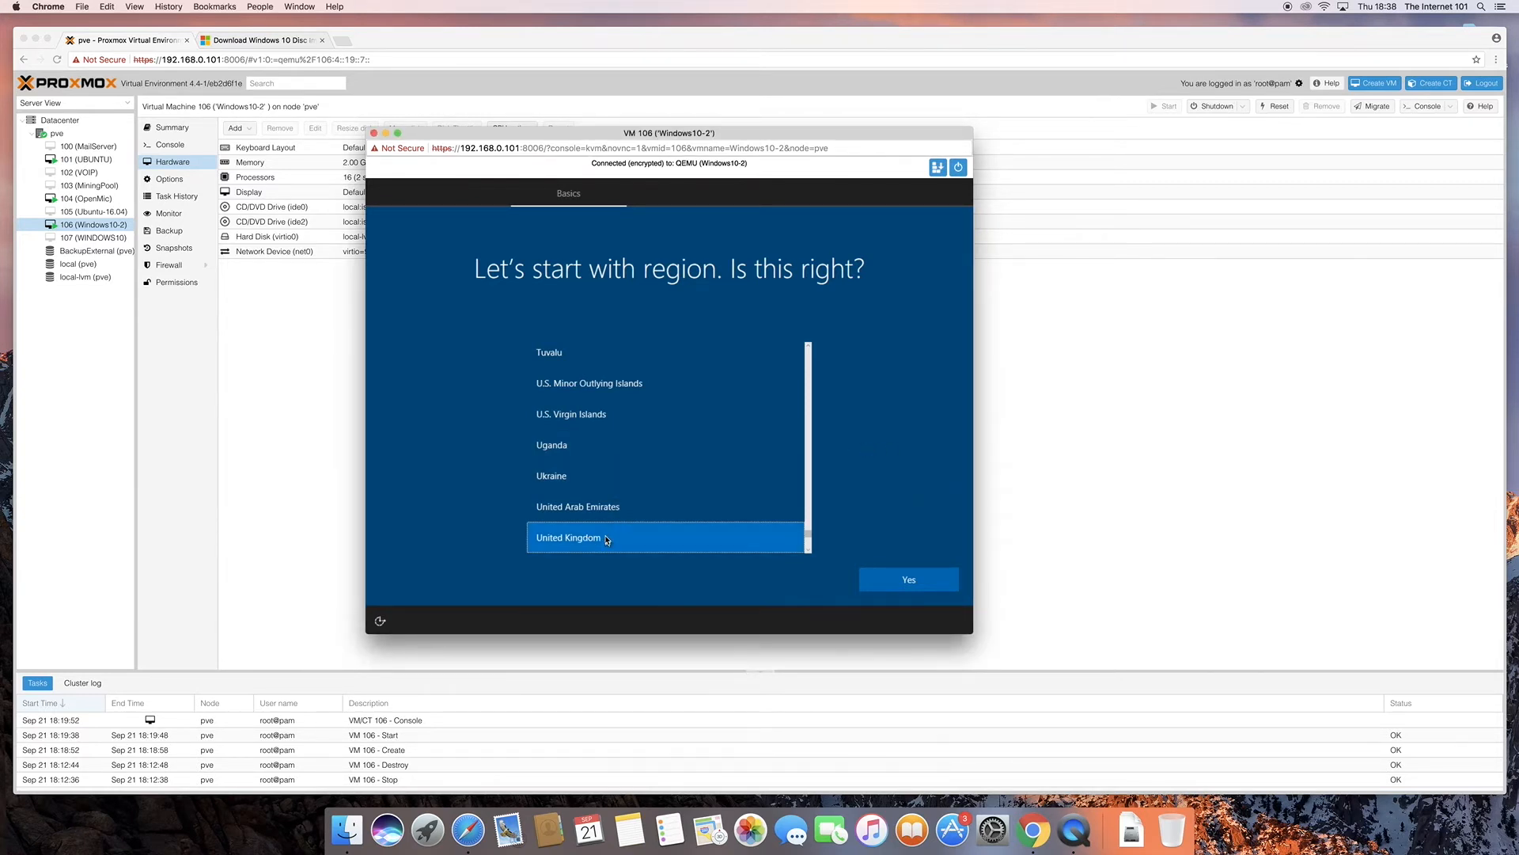
click(887, 578)
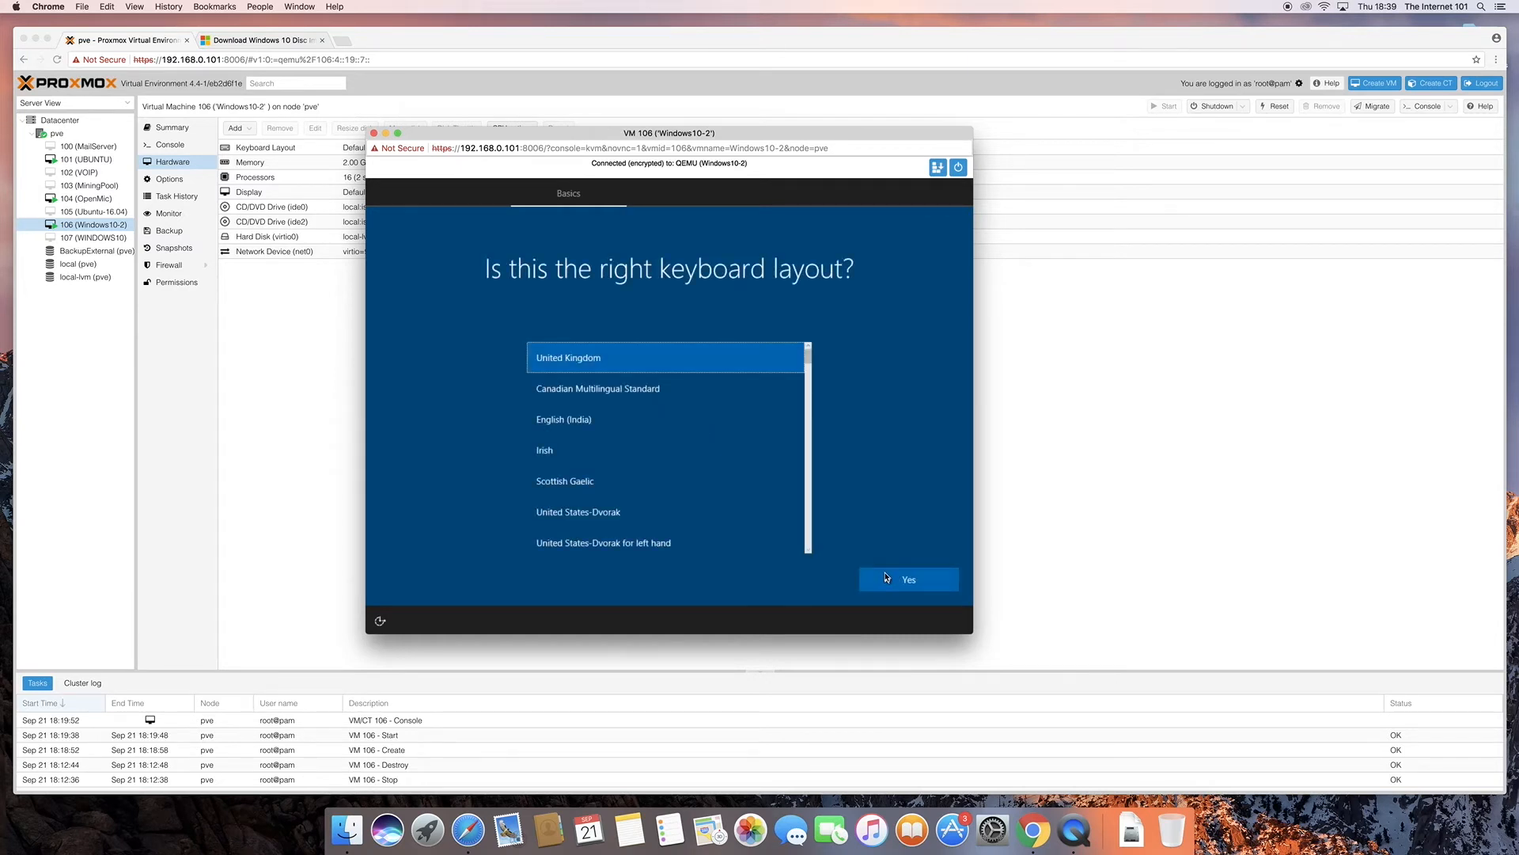
click(889, 578)
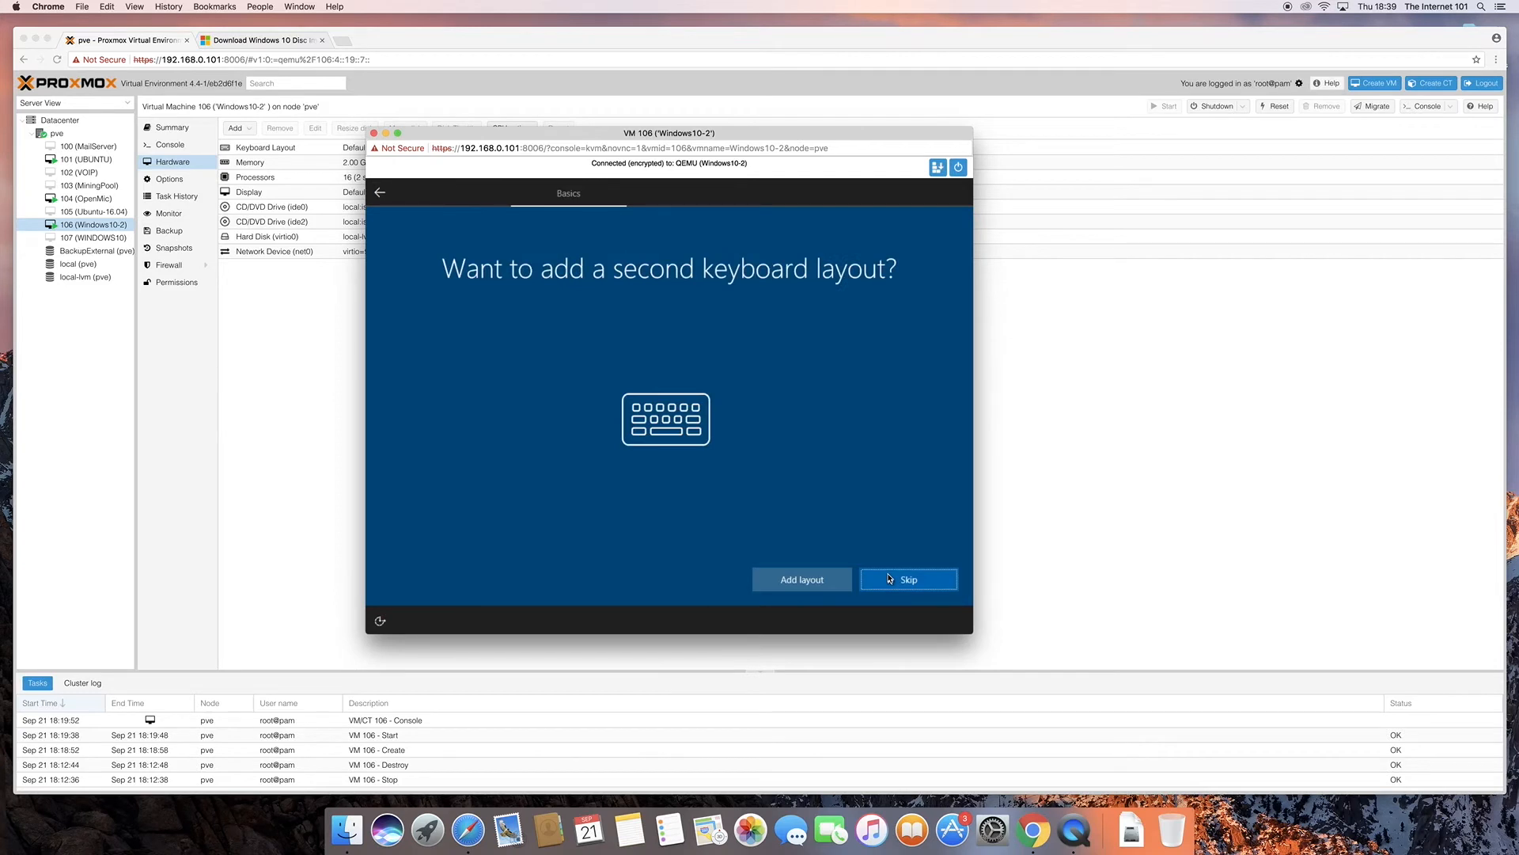
click(891, 580)
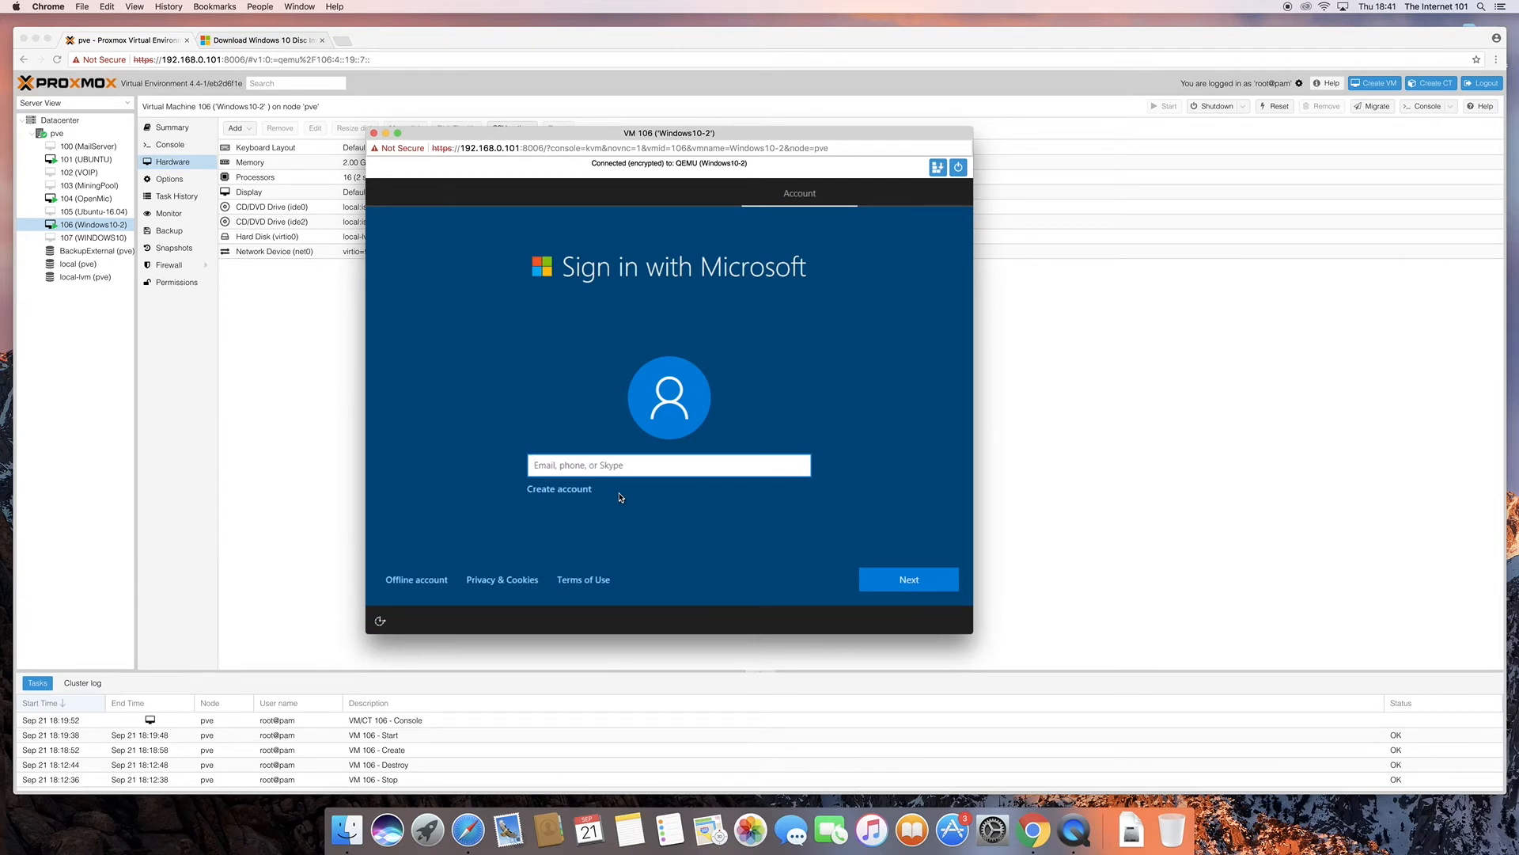
Step: Choose an offline account instead of signing in with Microsoft and name the PC's user "The Internet 101"
click(412, 588)
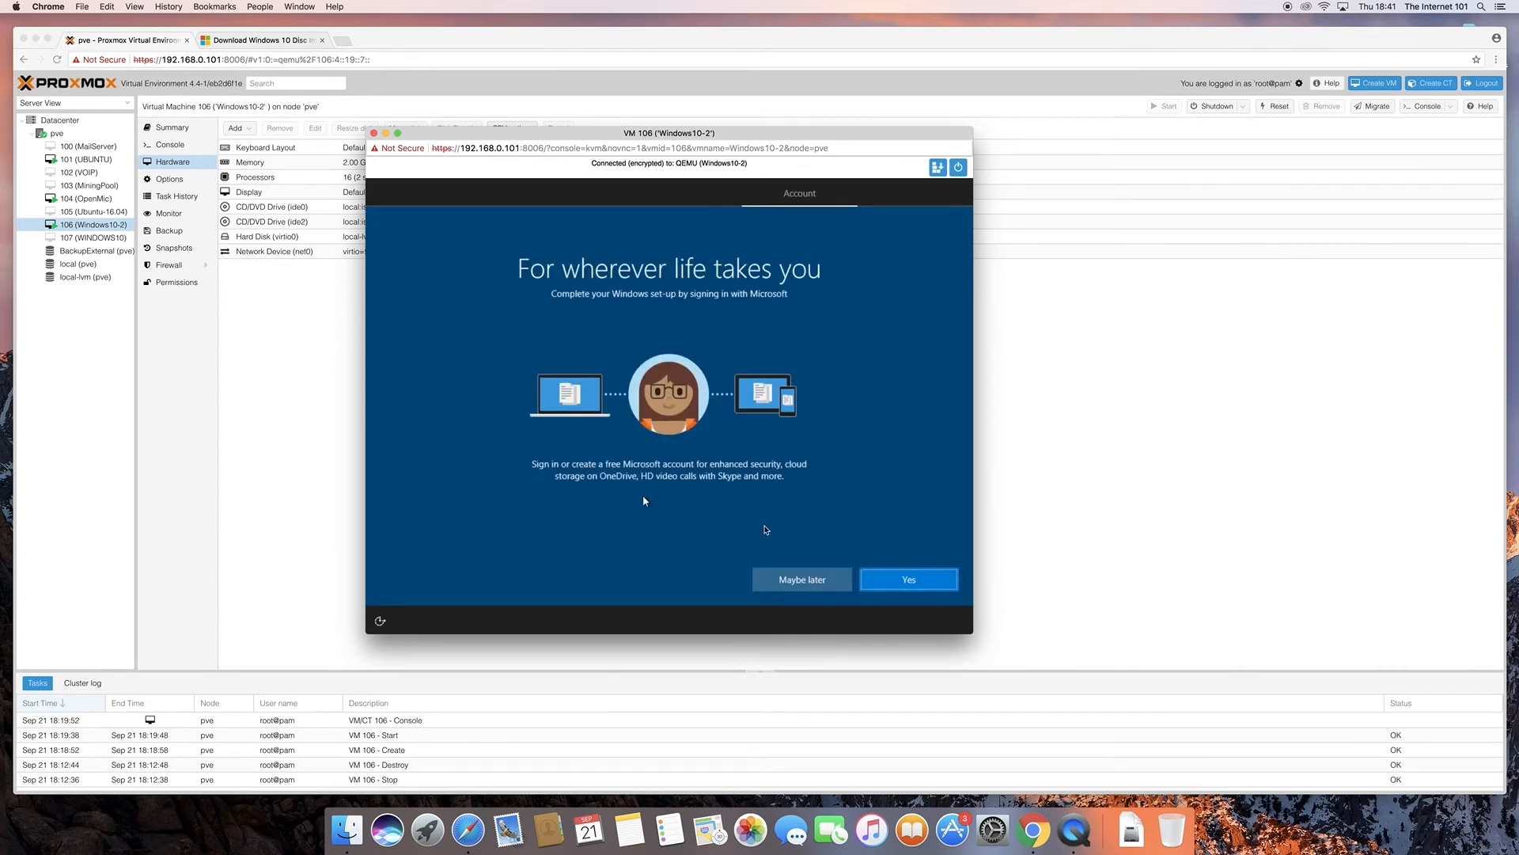
click(805, 582)
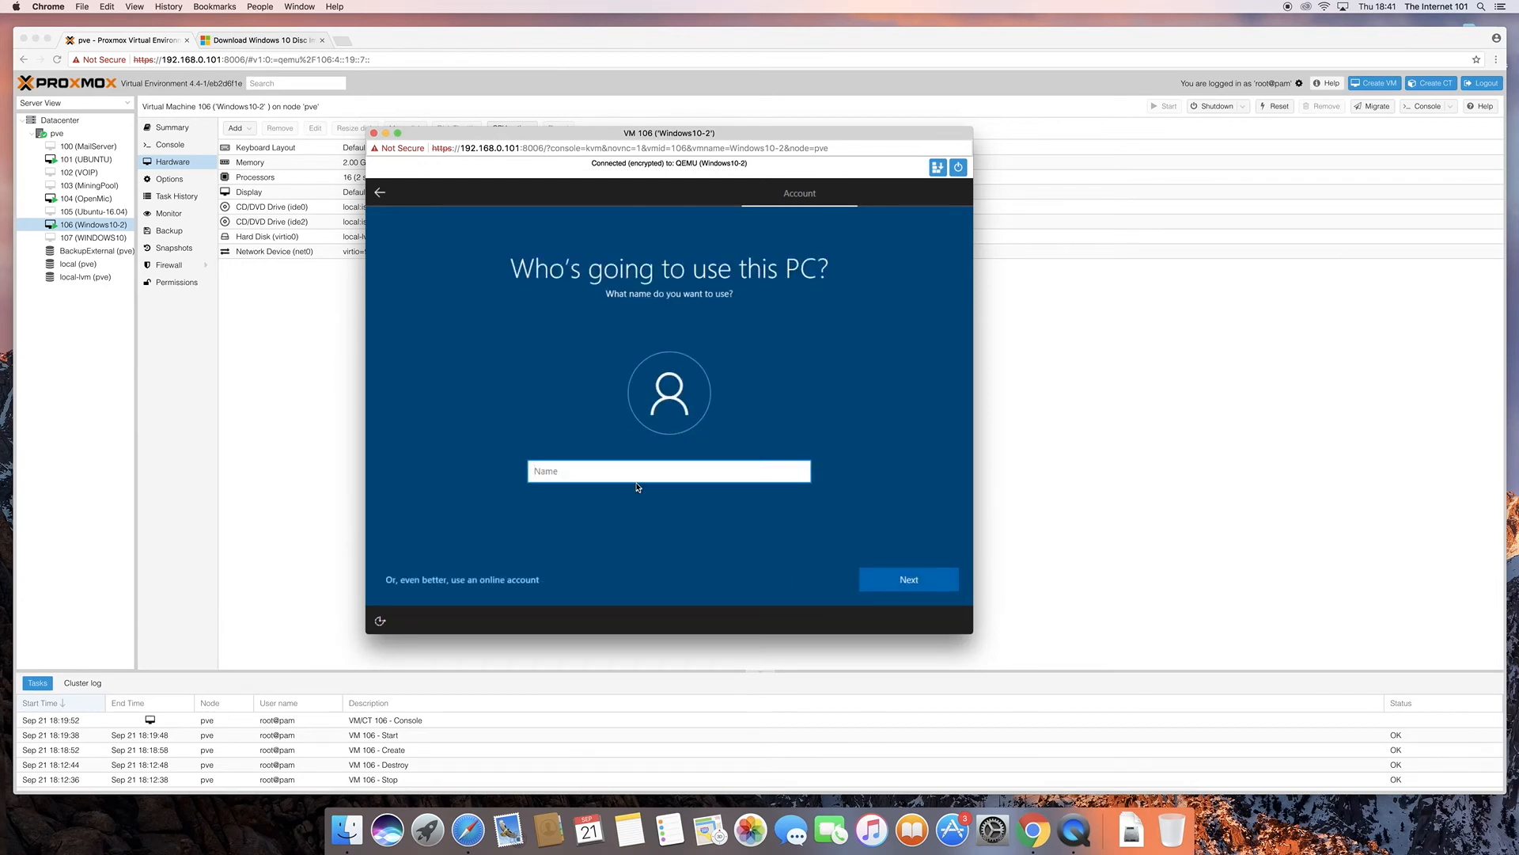
text(The Internet 101)
click(883, 579)
Step: Enter and confirm the account password, and add the password hint "same as usual (very bad!)"
text(•••••••)
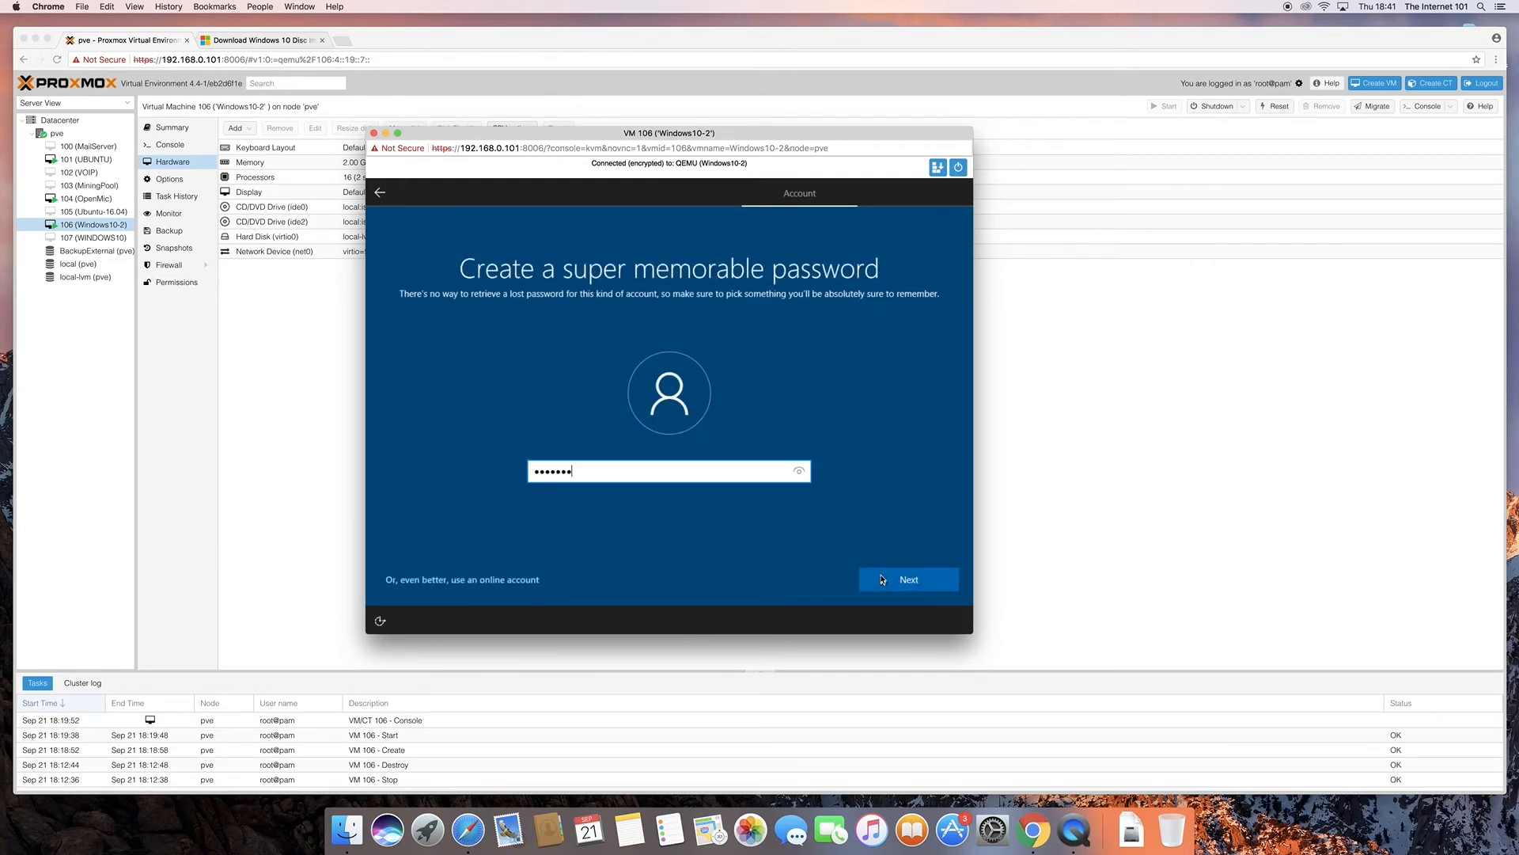
click(882, 579)
text(••••••••)
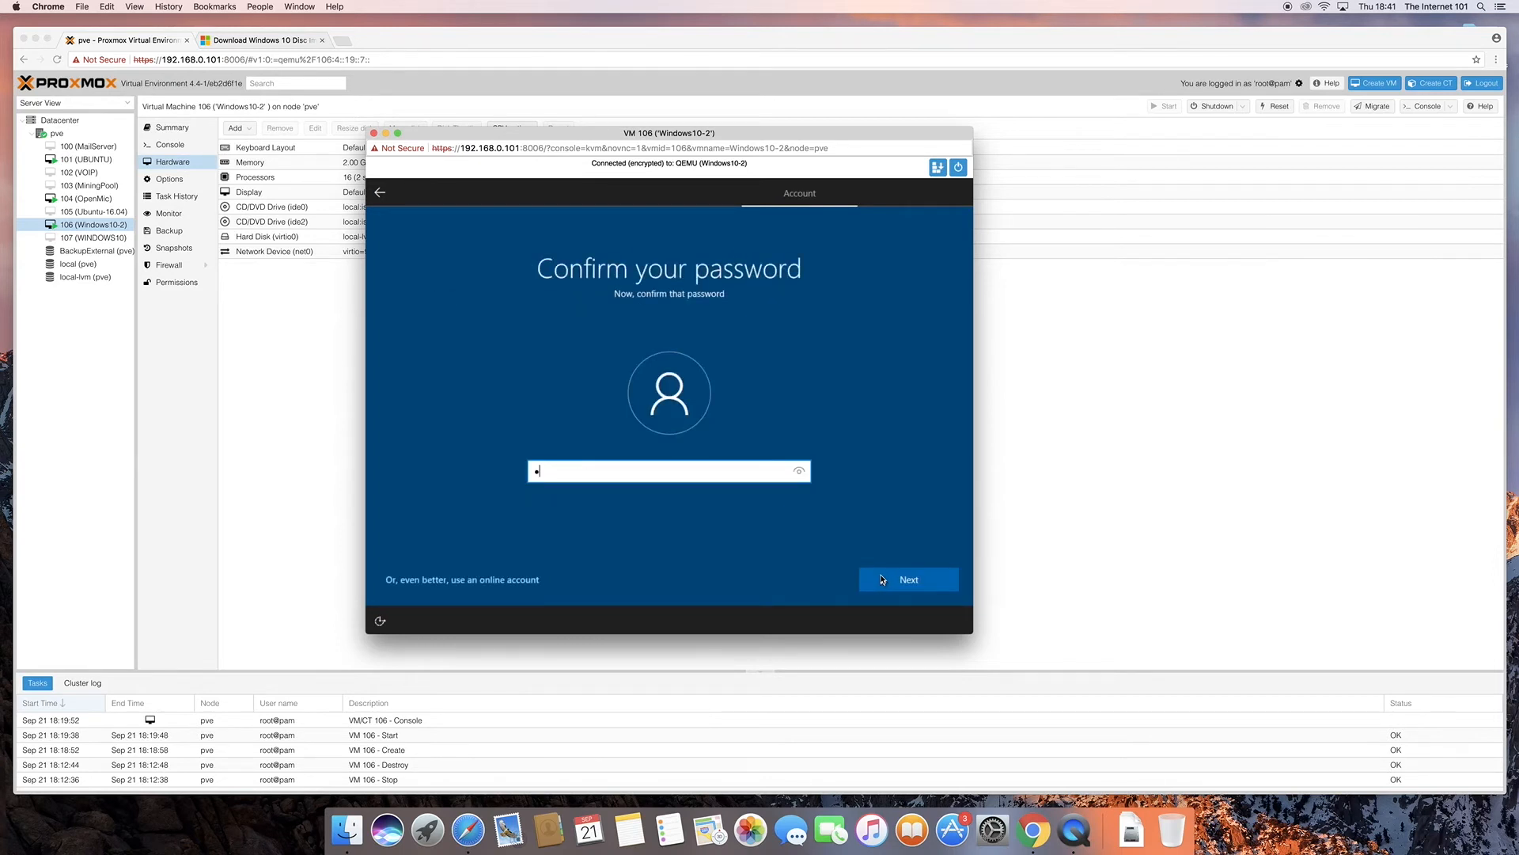
click(882, 579)
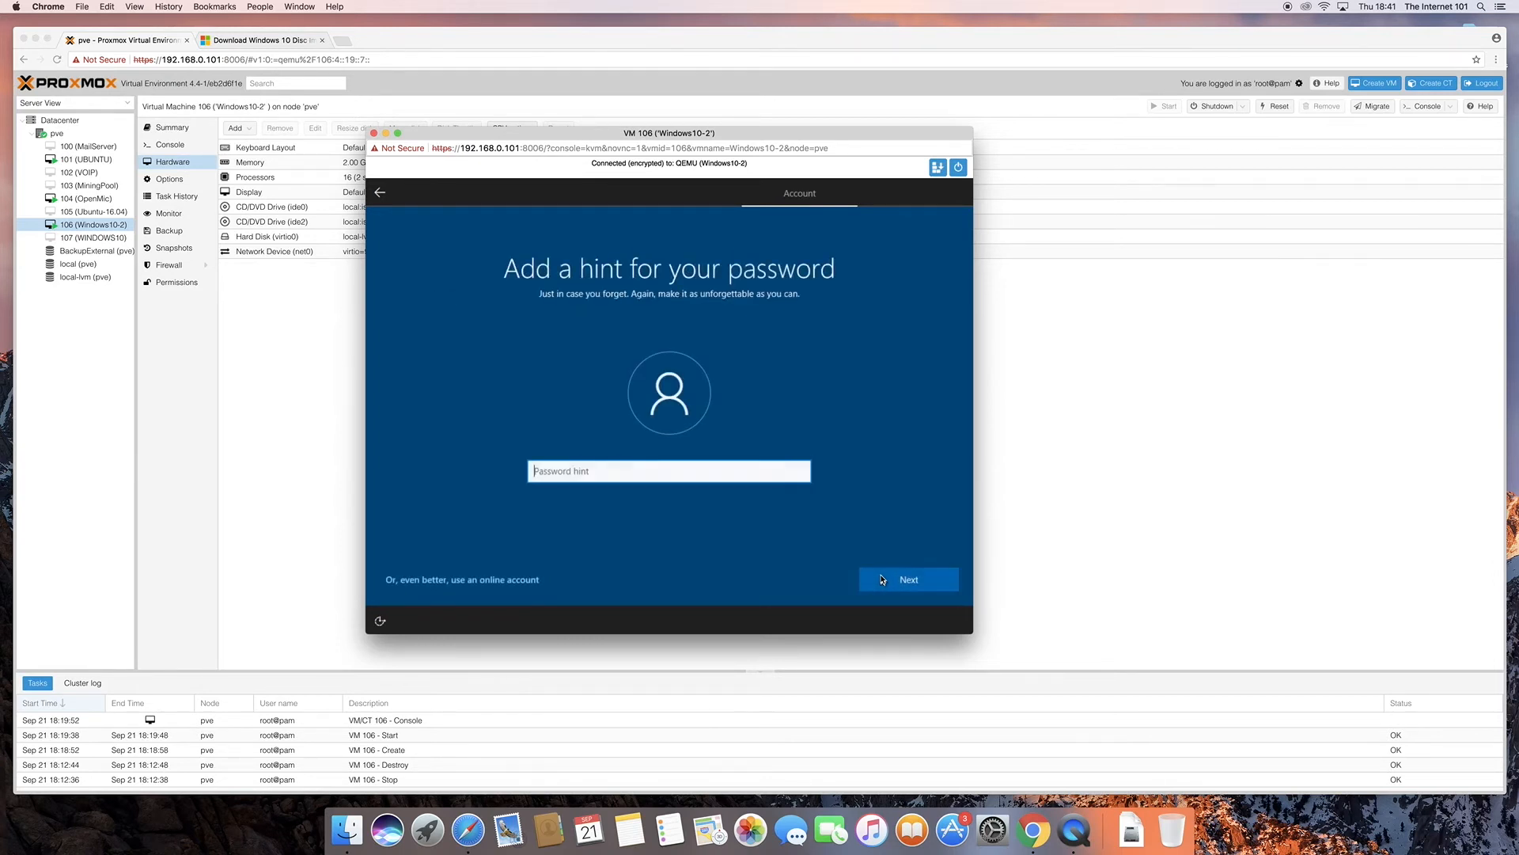
text(same as usual (very bad!)
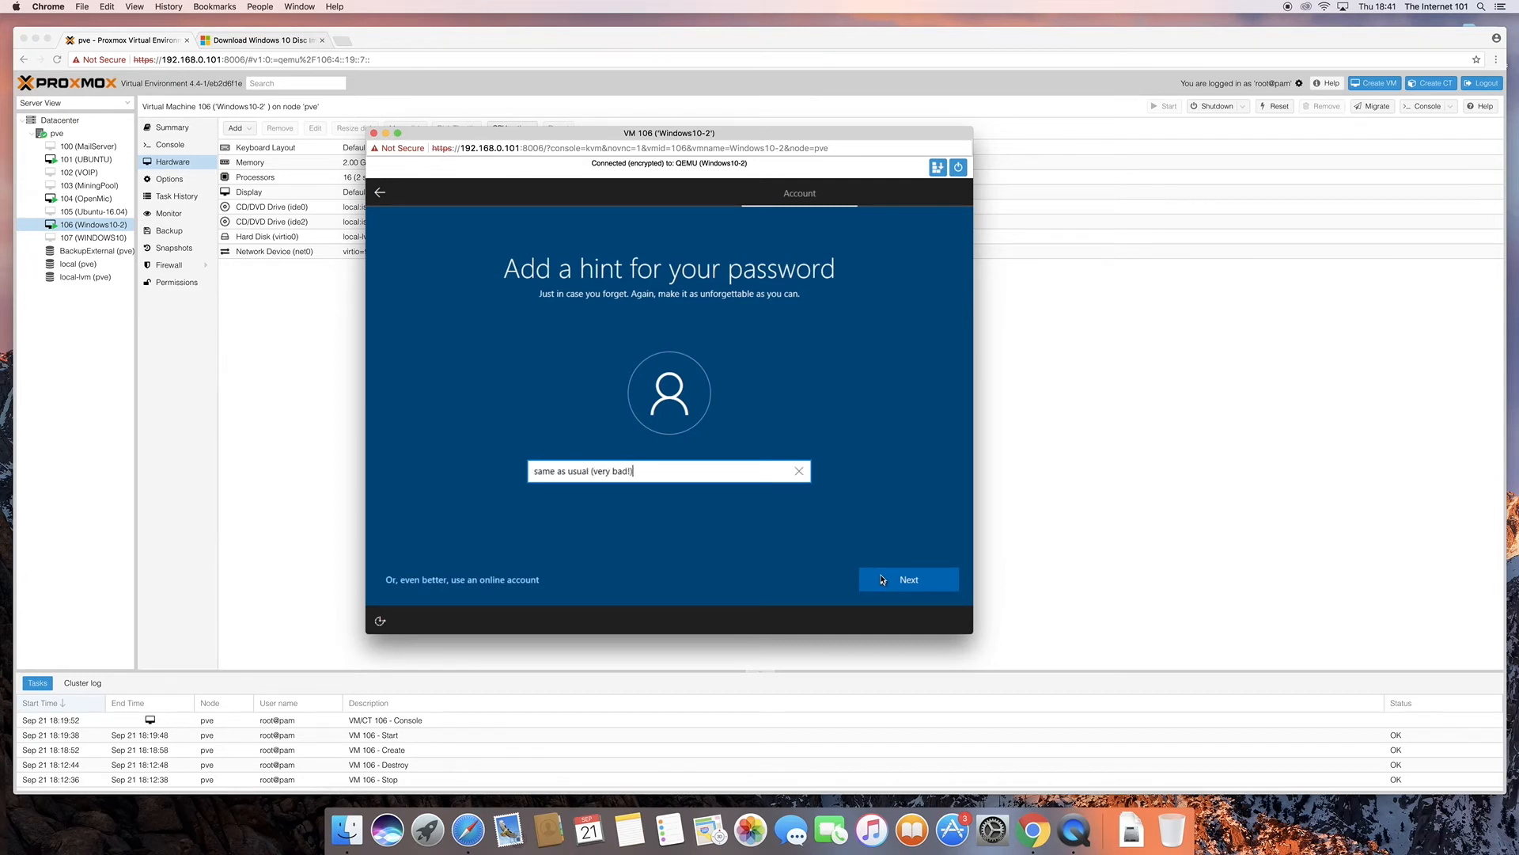
click(882, 579)
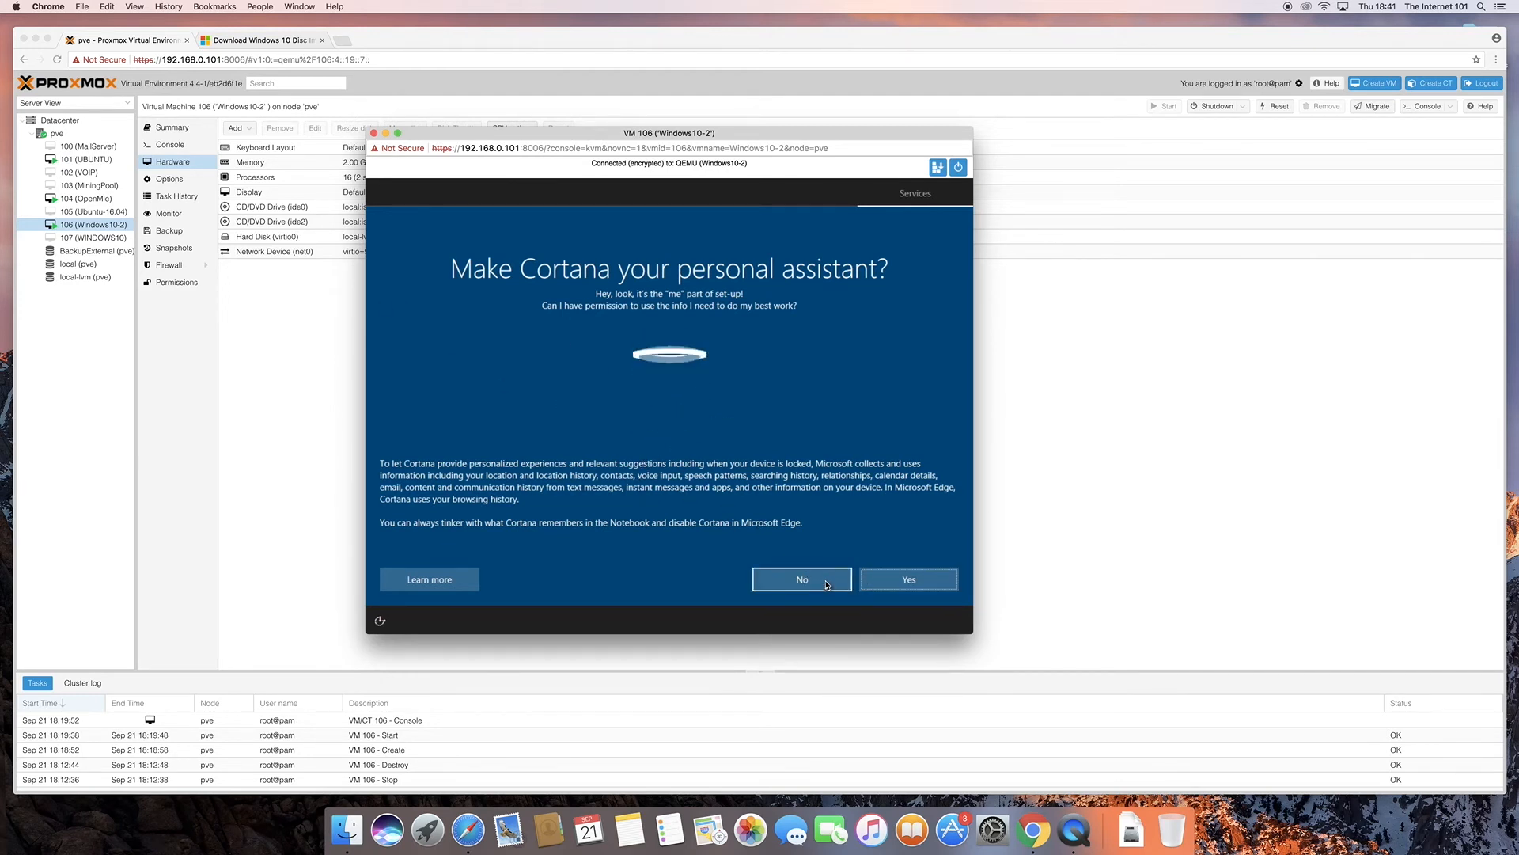
Step: Decline Cortana, set diagnostics to Basic, turn off location, relevant ads, speech recognition and tailored experiences, and accept the privacy settings
click(826, 584)
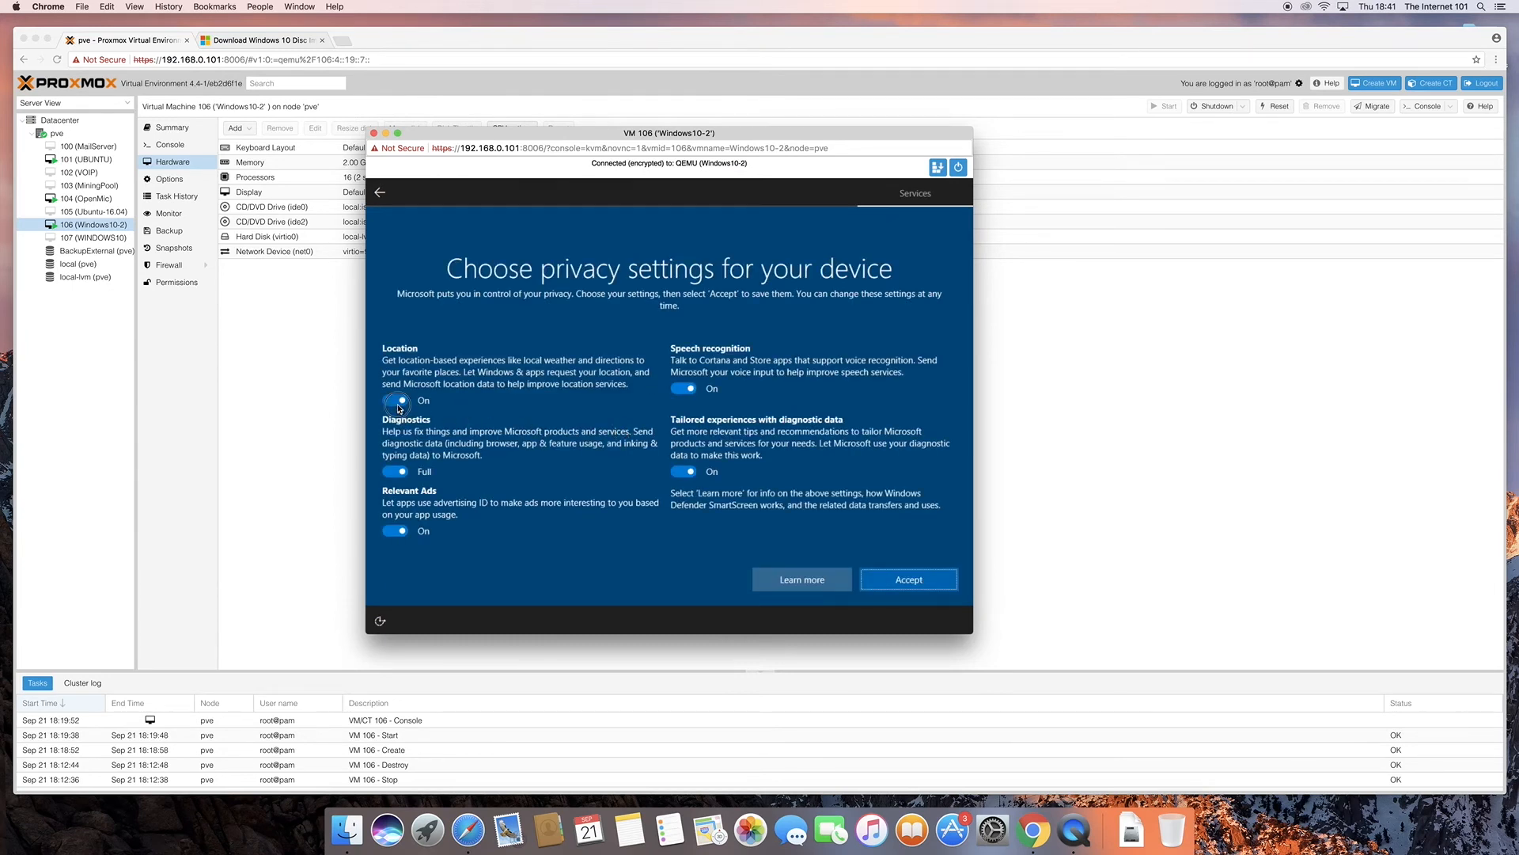
click(396, 401)
click(397, 462)
click(396, 520)
click(685, 387)
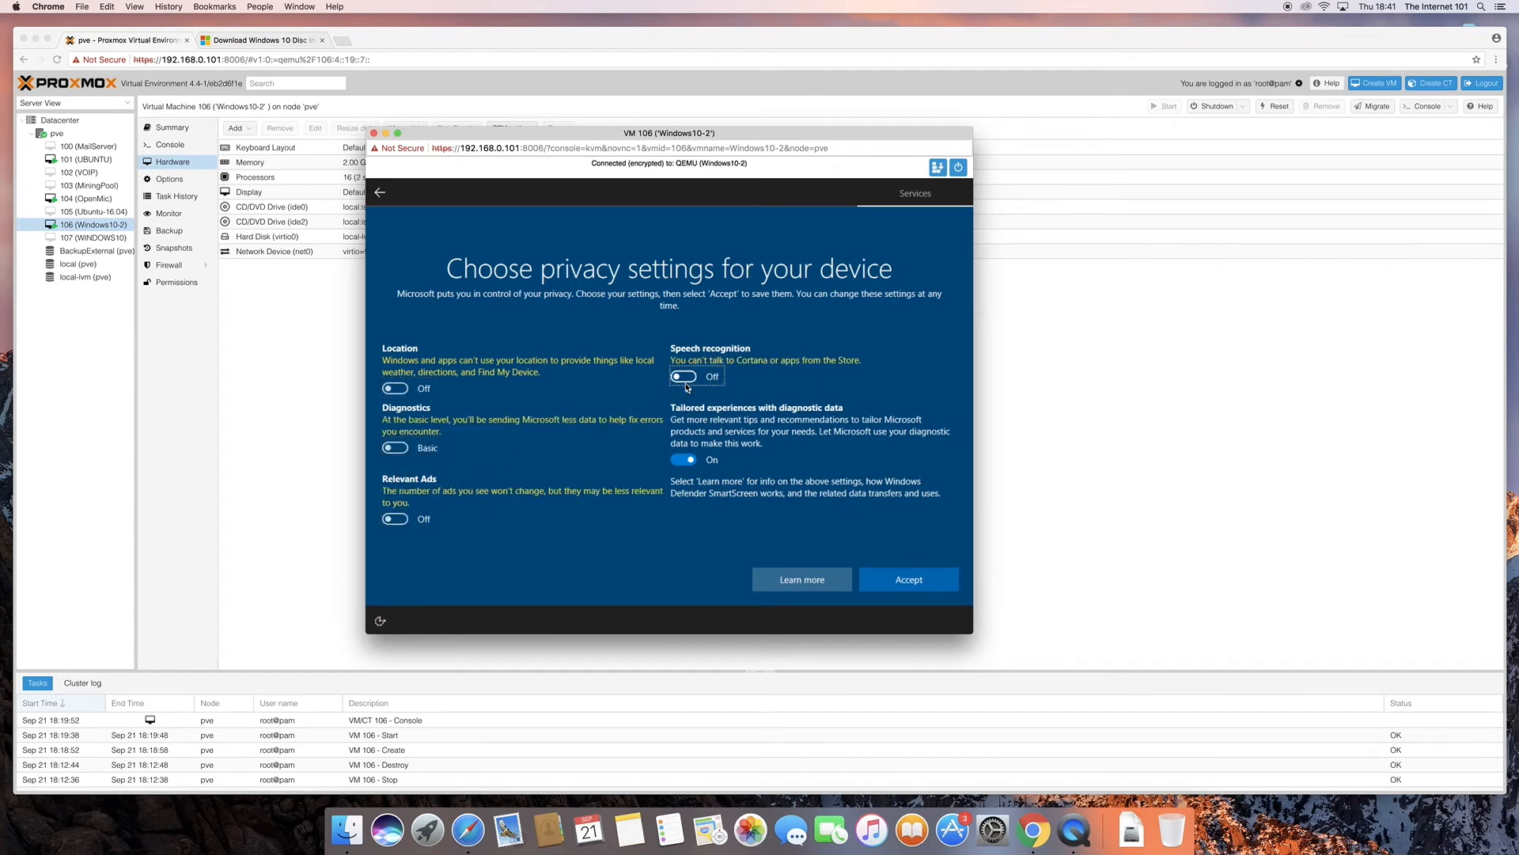
click(686, 451)
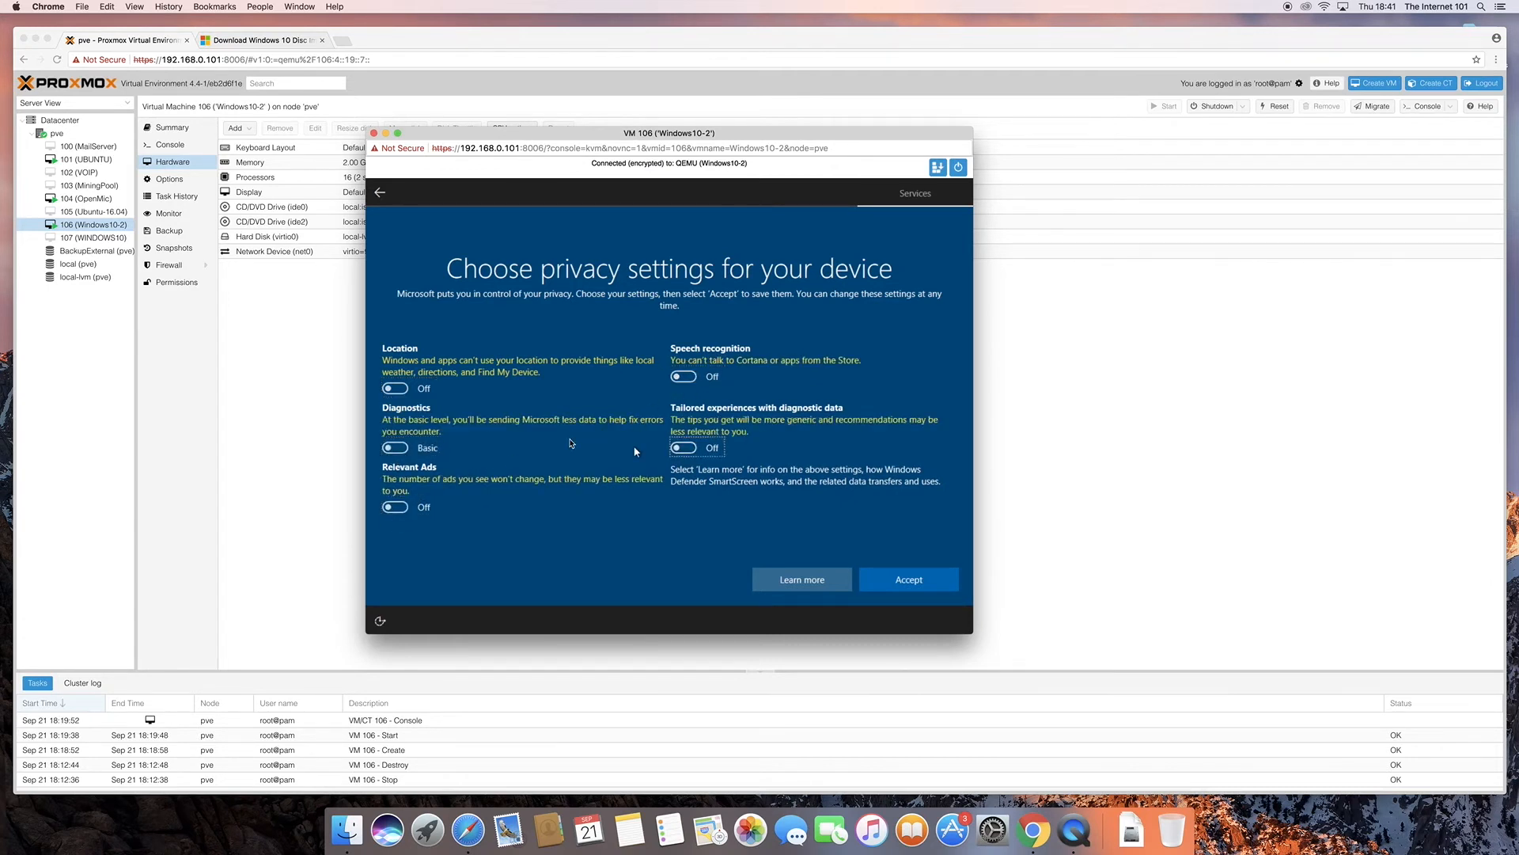
click(942, 577)
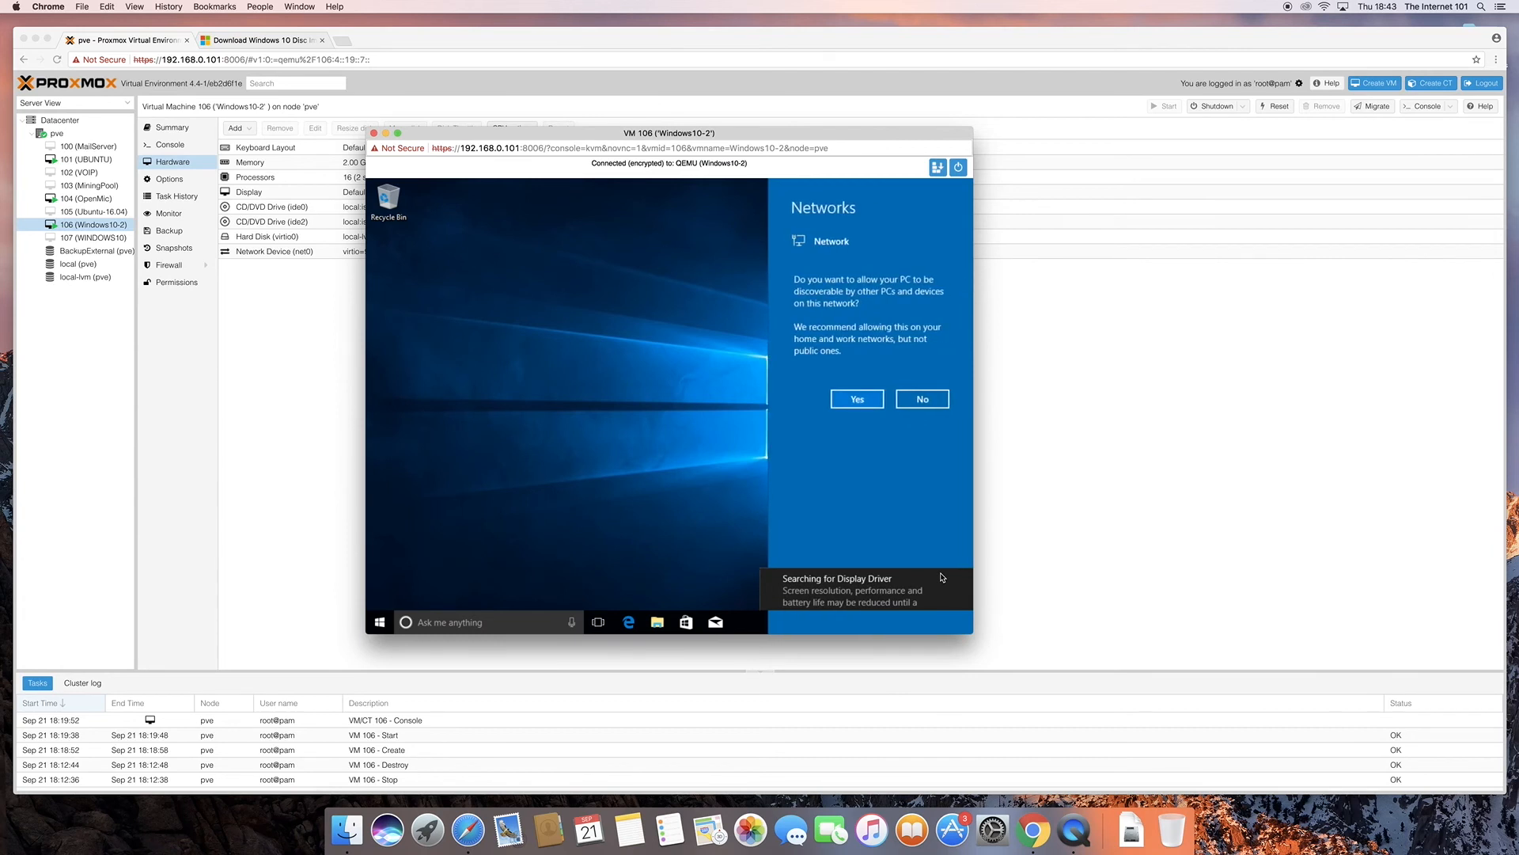
Step: Allow the PC to be discoverable on the network and try to enlarge the VM console window
click(870, 398)
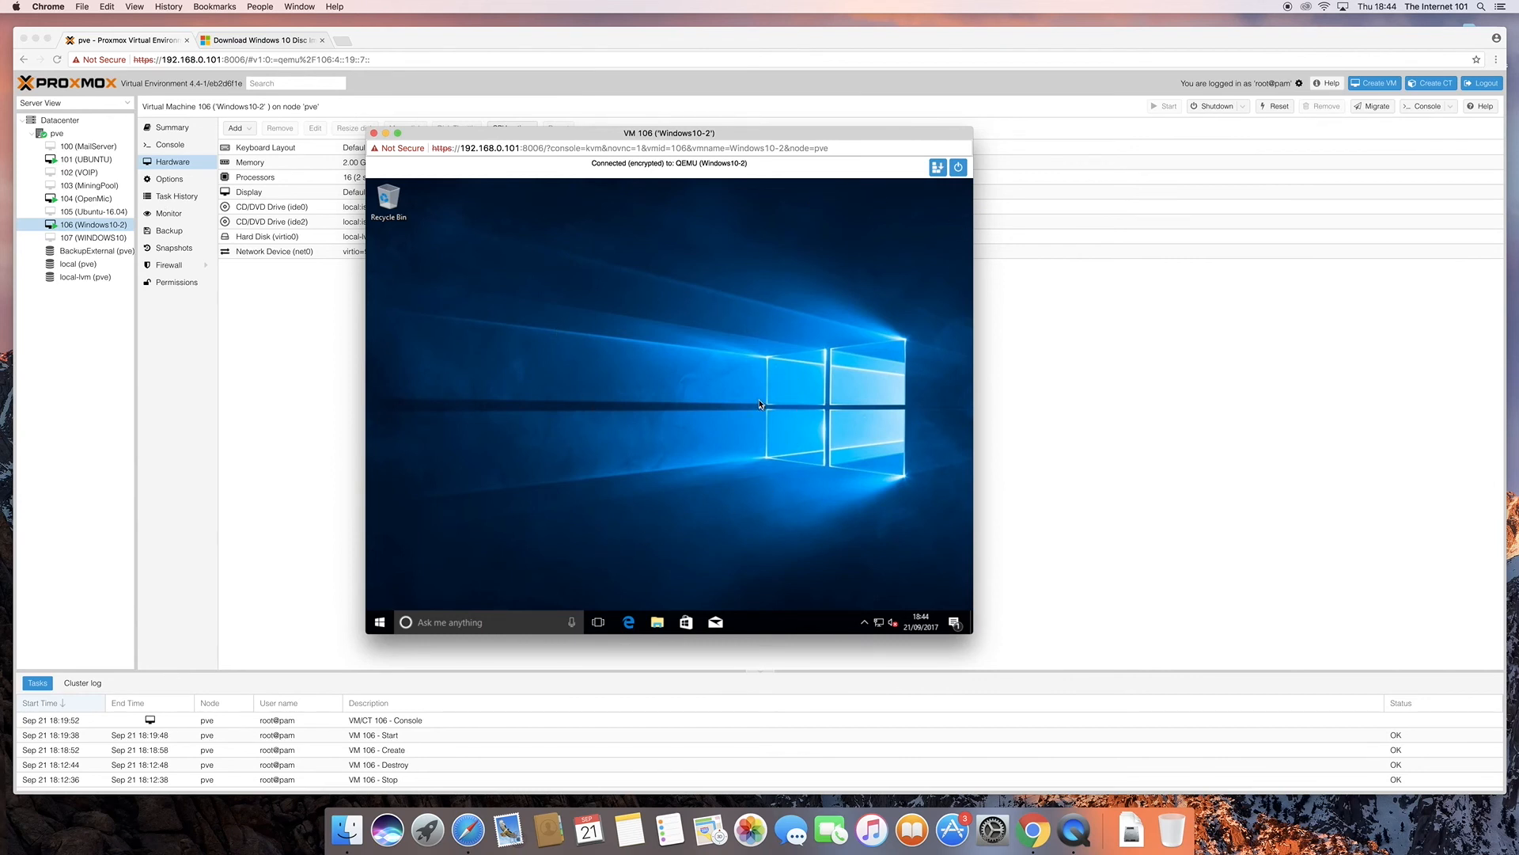
drag(971, 631, 1278, 816)
drag(972, 631, 1429, 832)
Step: Set the Windows display resolution to 1280 × 1024 and keep the changes
right_click(548, 382)
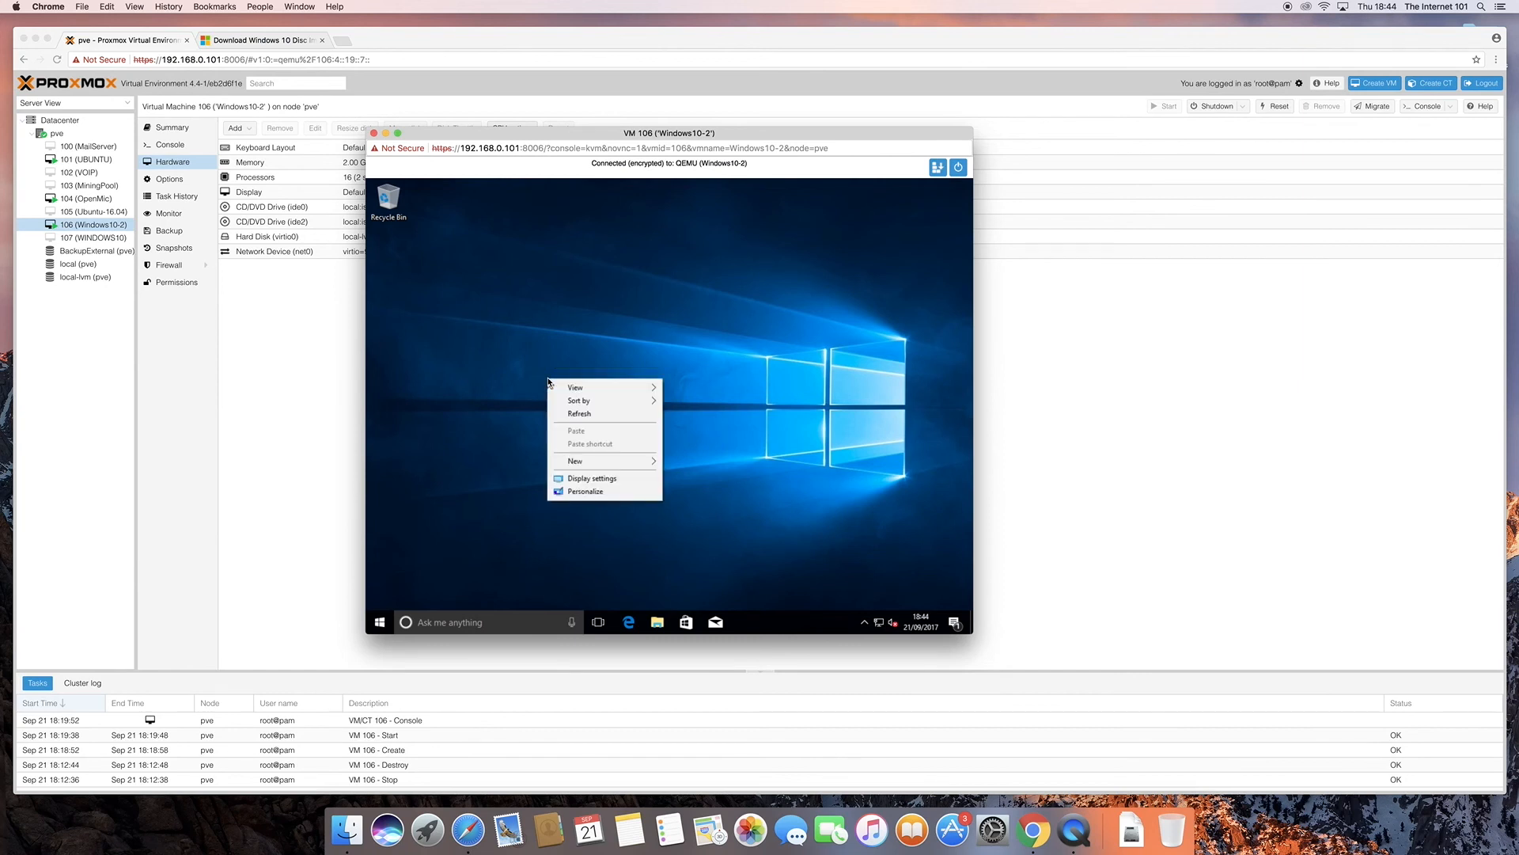
click(606, 478)
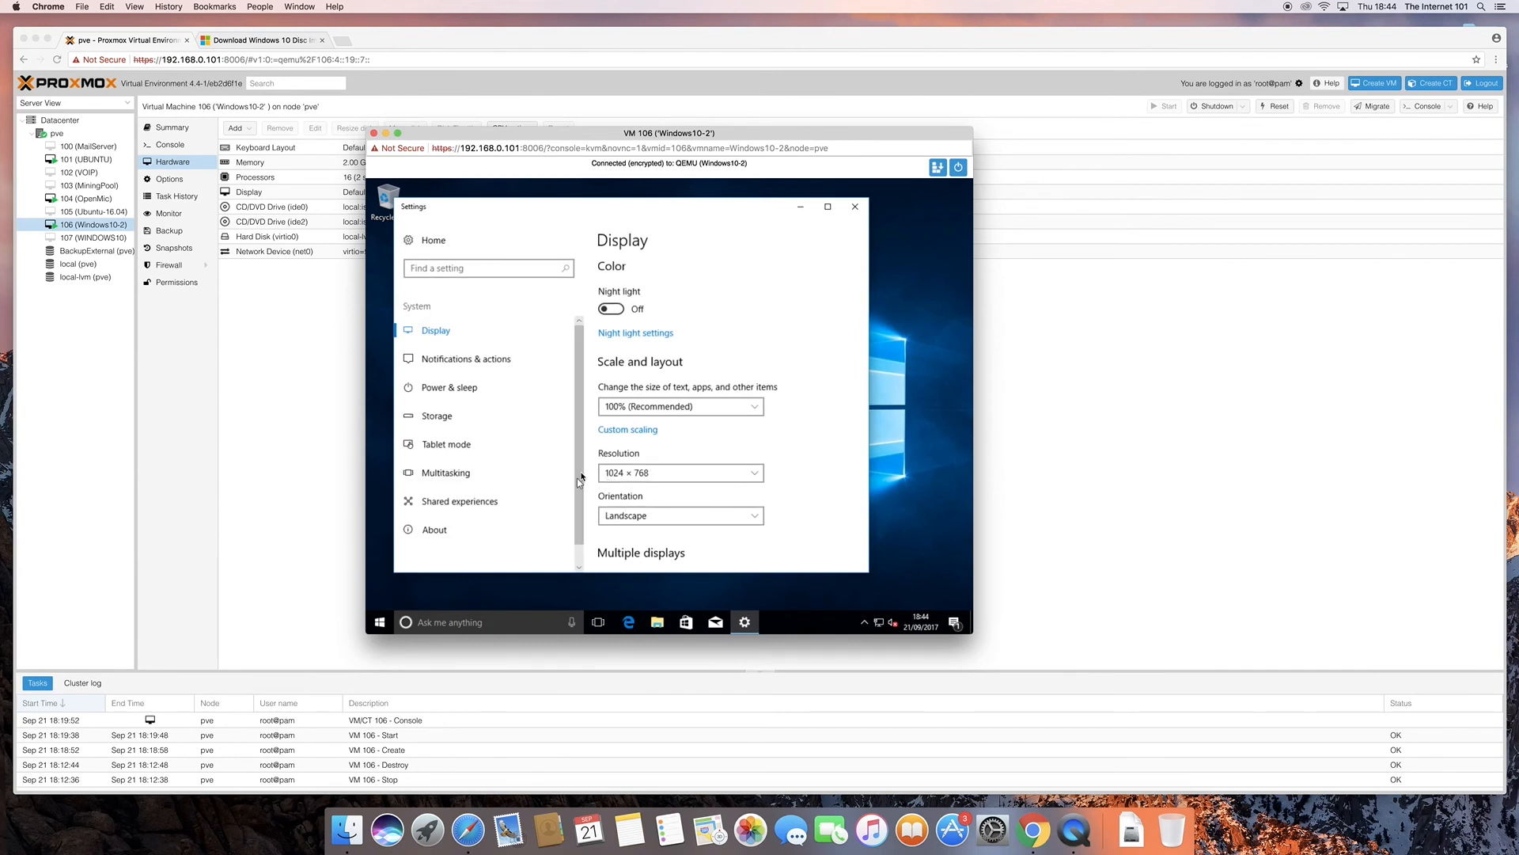
click(637, 472)
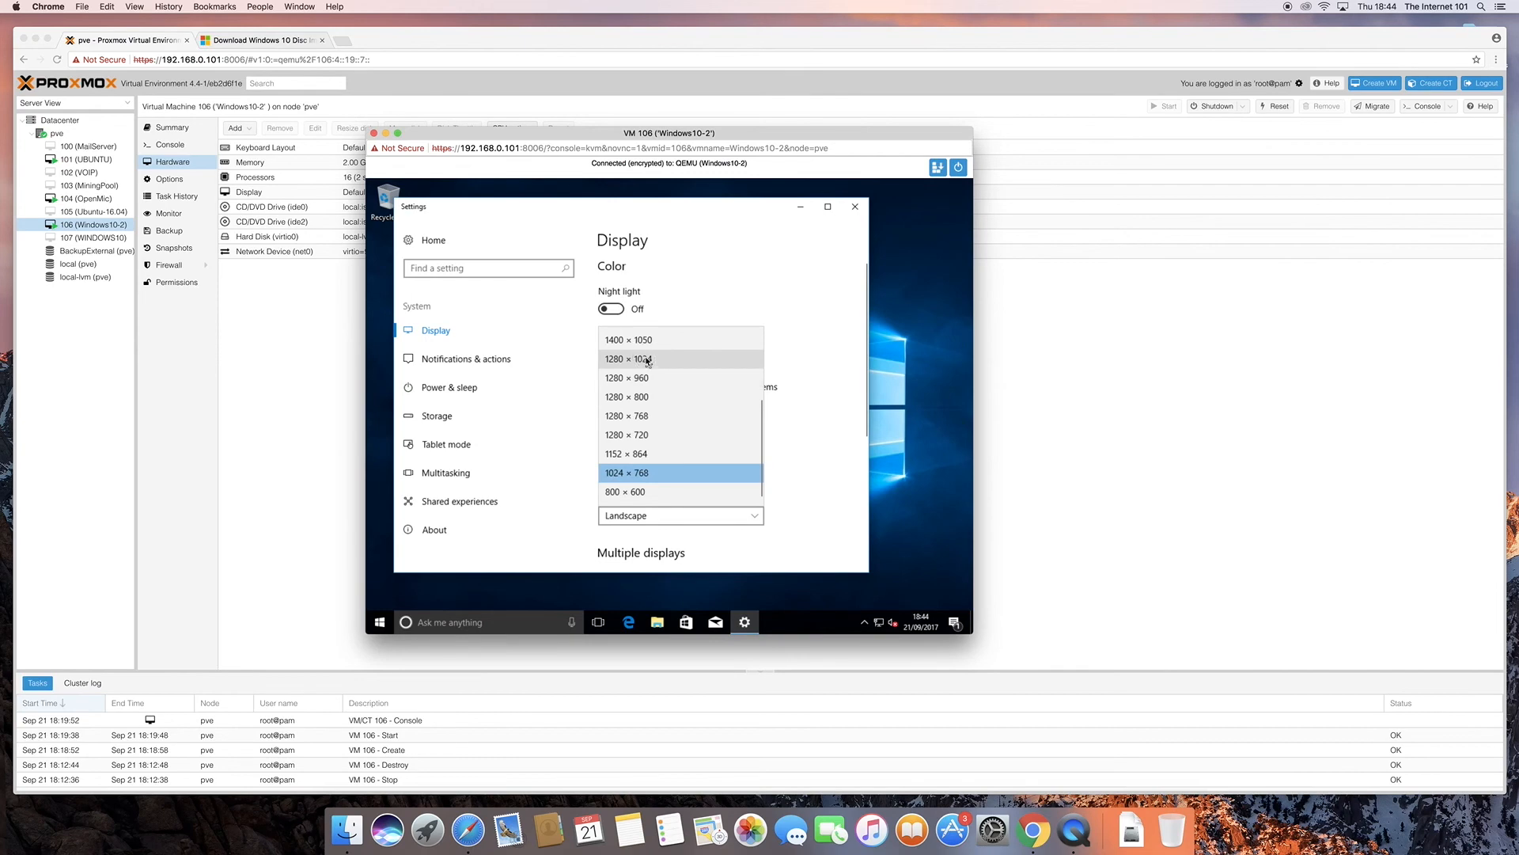
click(703, 365)
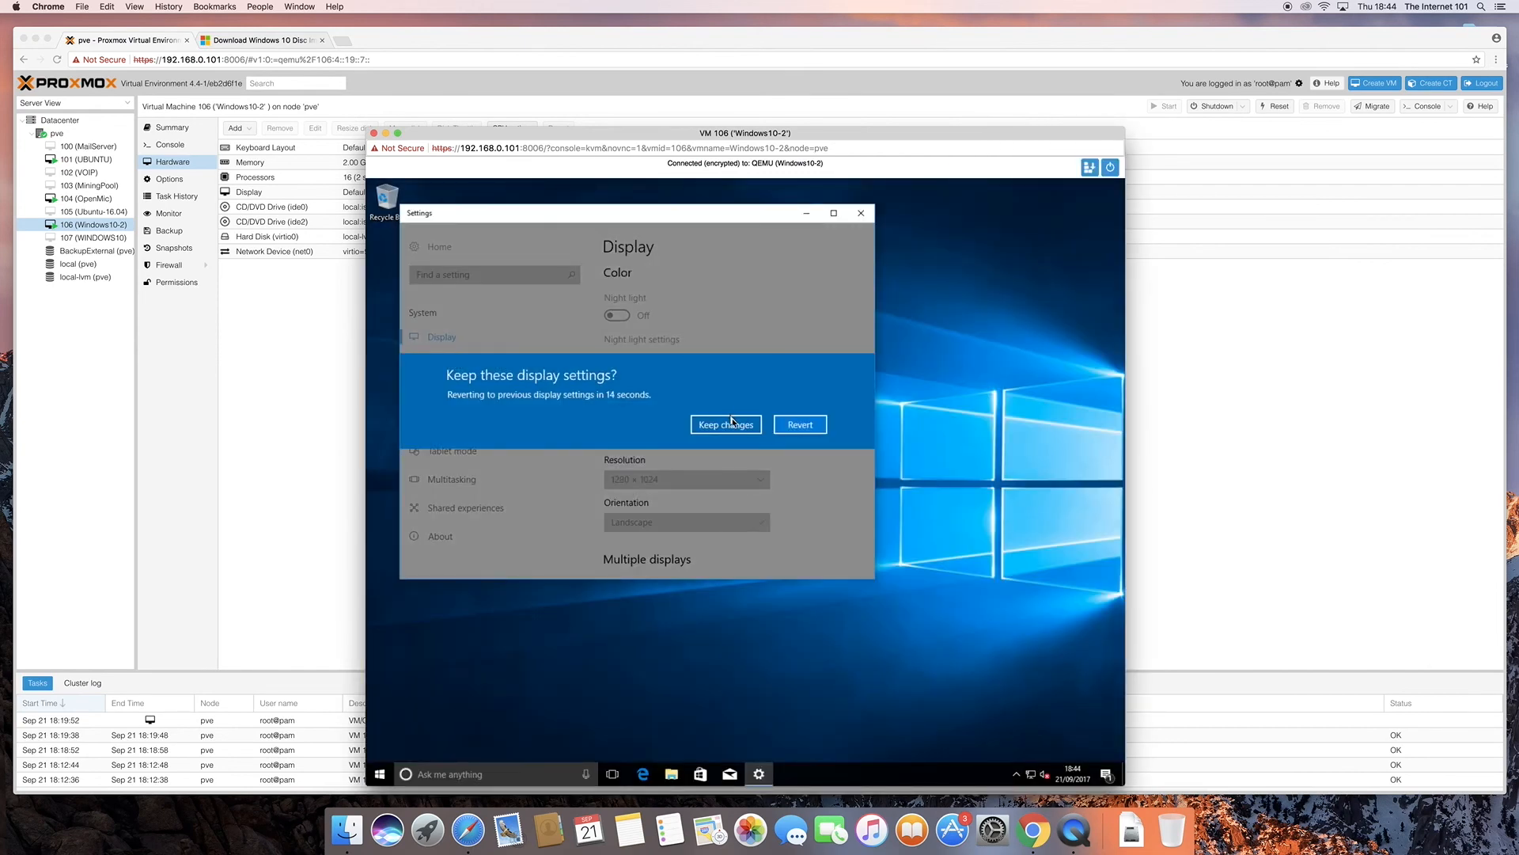
click(735, 427)
Step: Reposition the VM console window, set the Windows display resolution to 1400 × 1050 and keep the changes
drag(627, 128, 510, 42)
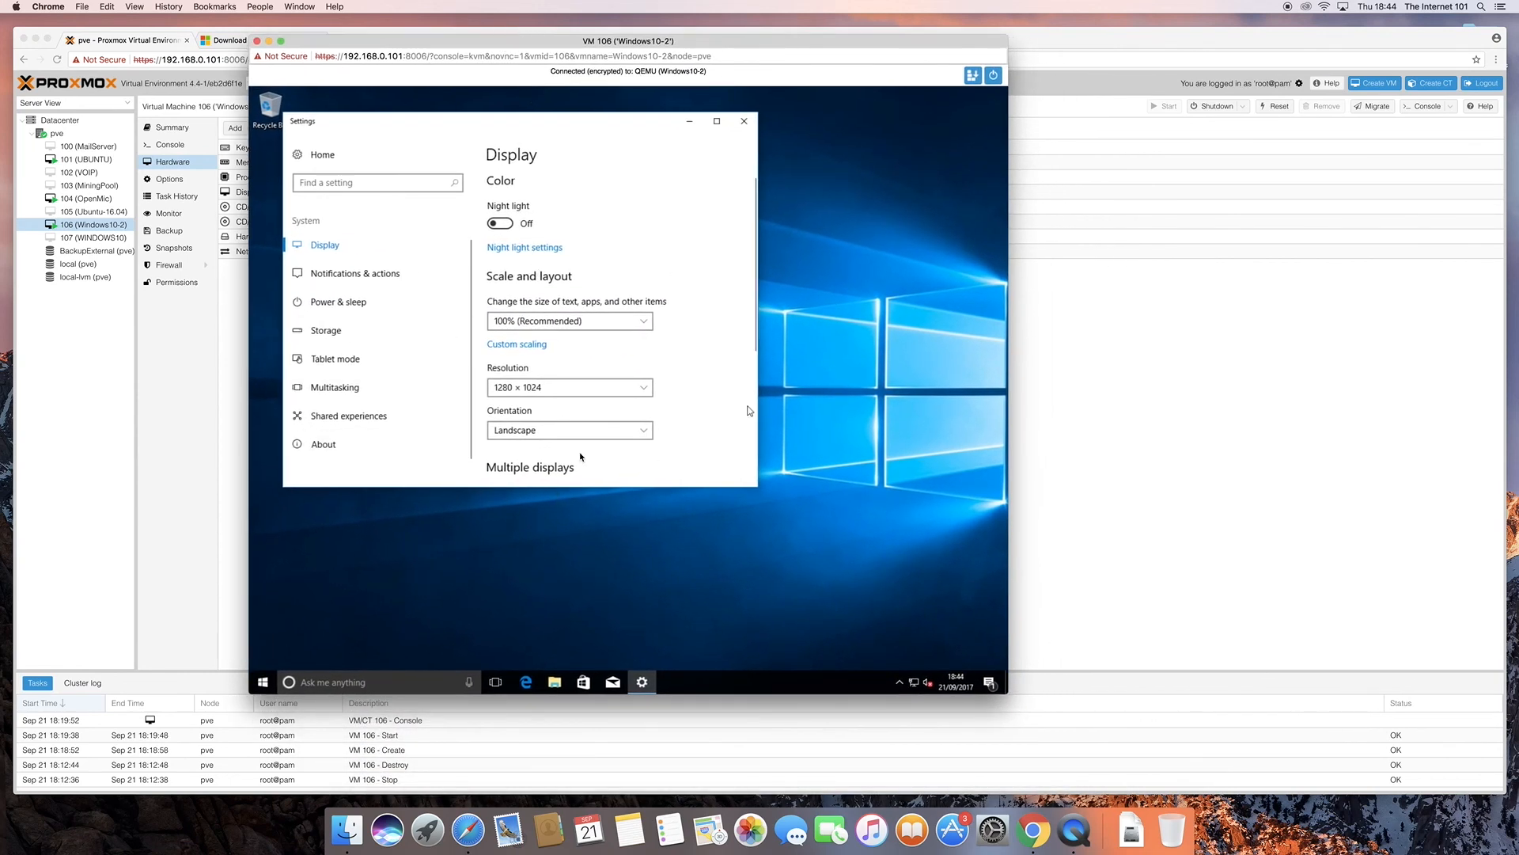
click(546, 387)
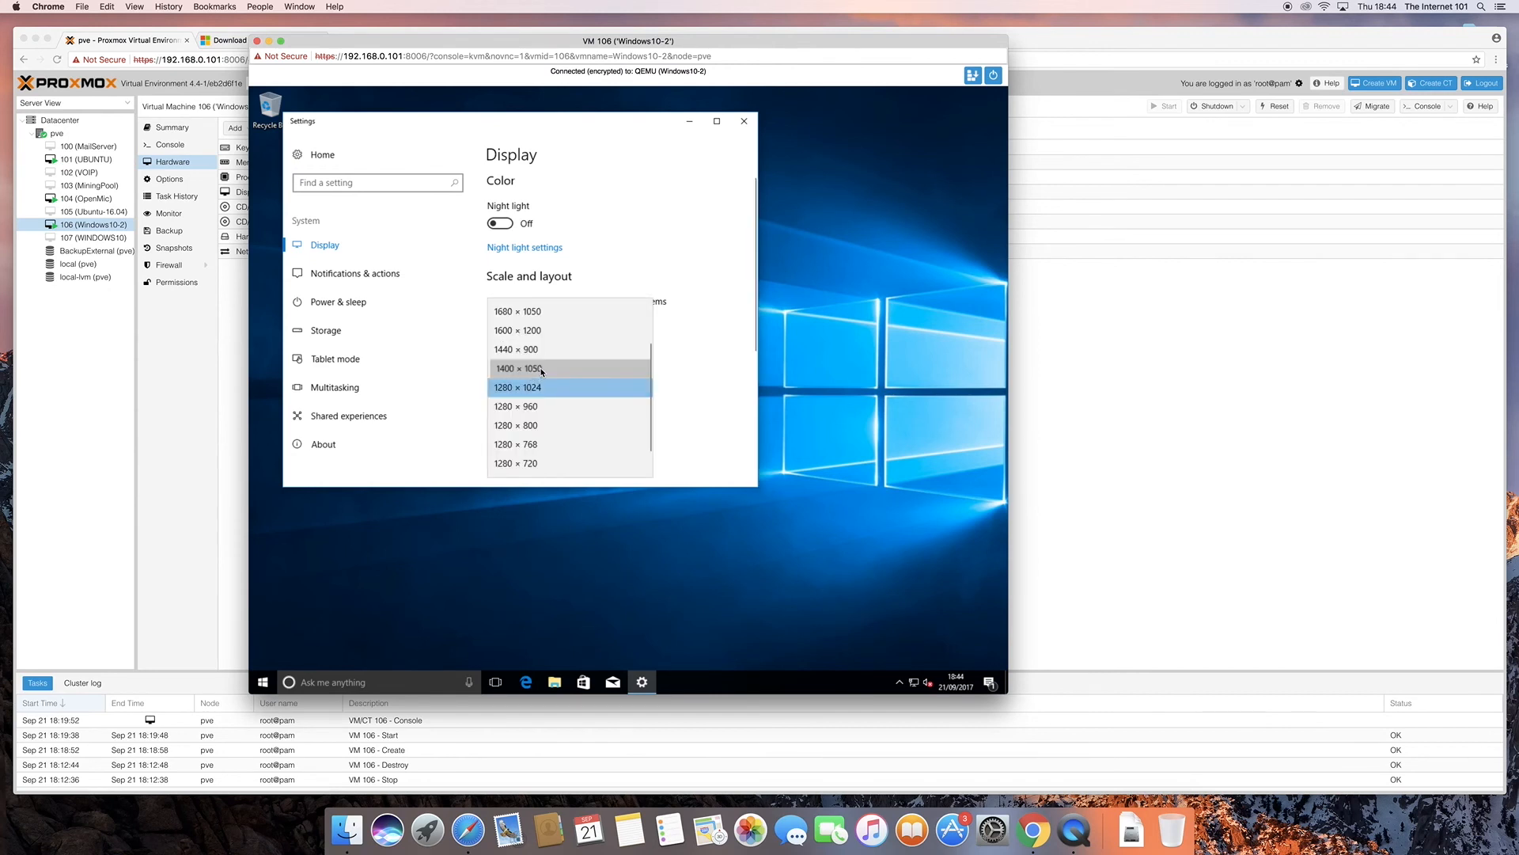
click(542, 369)
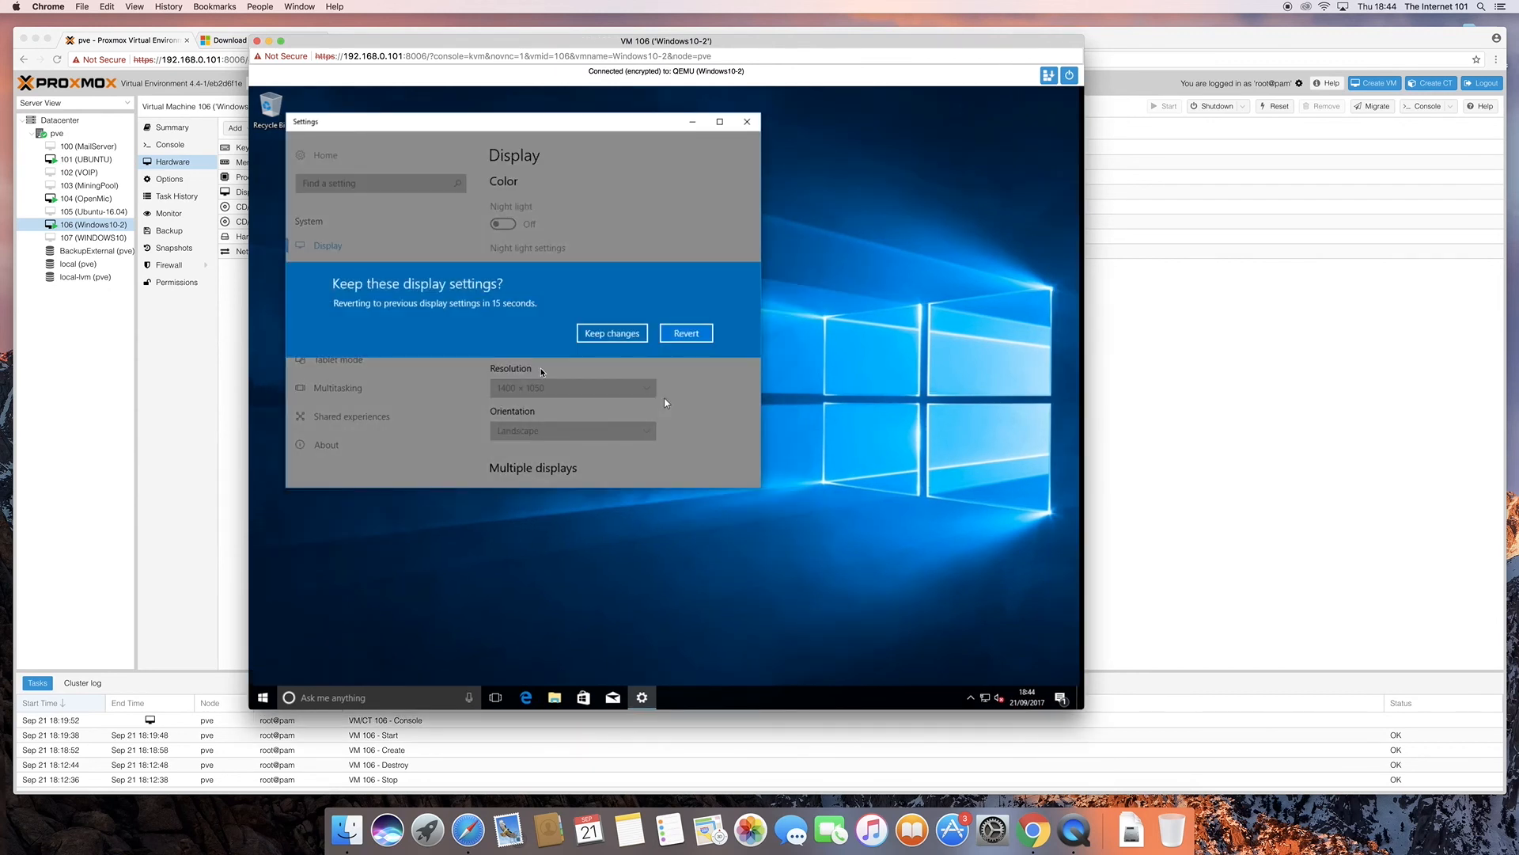
click(592, 338)
Step: Set the Windows display resolution to 1920 × 1080, keep the changes and close the Settings window
click(595, 388)
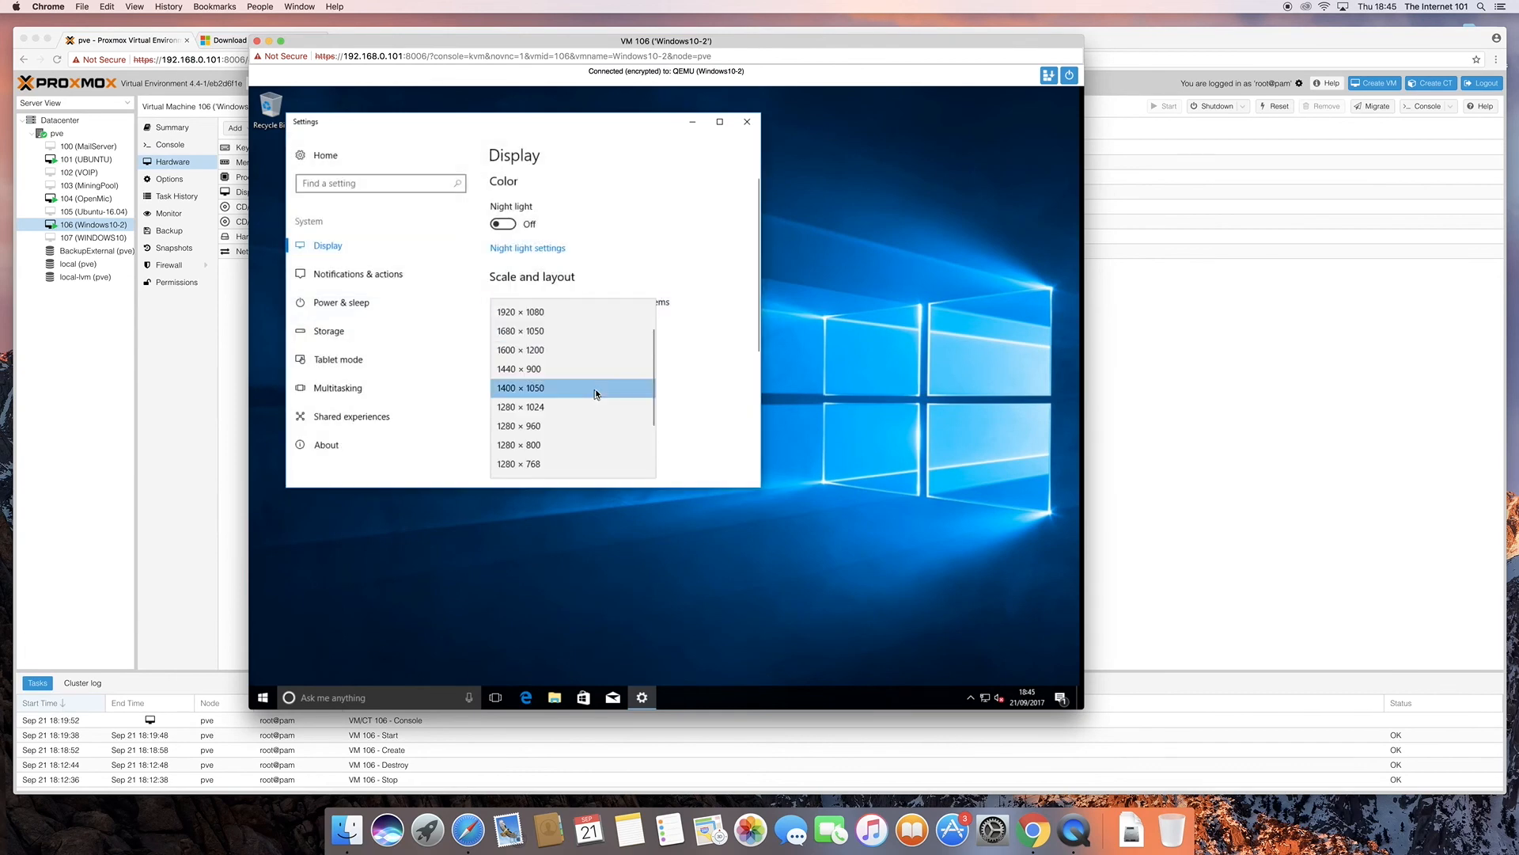
click(568, 313)
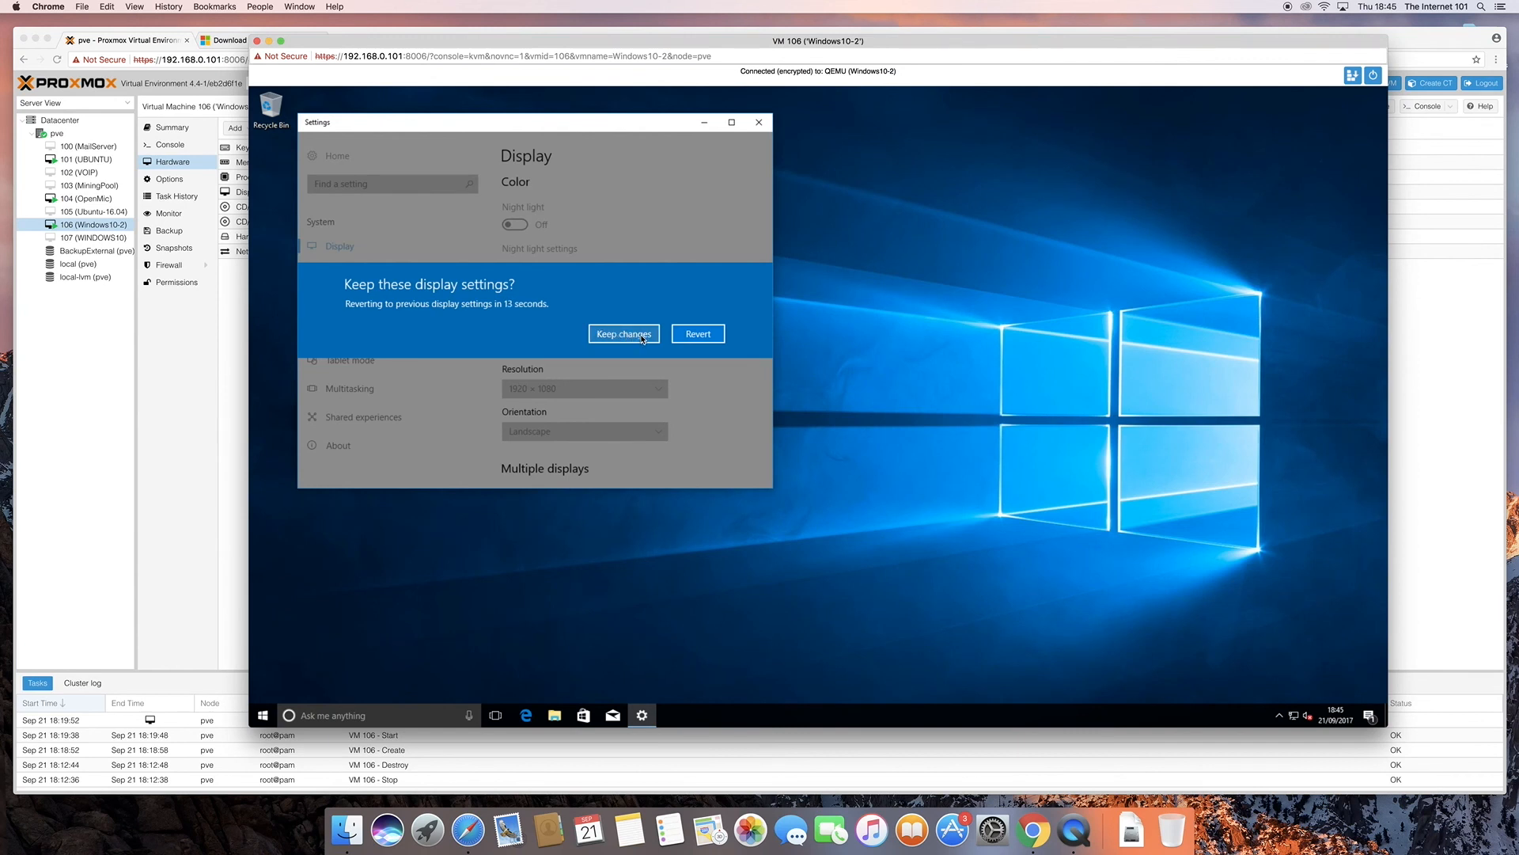
click(641, 336)
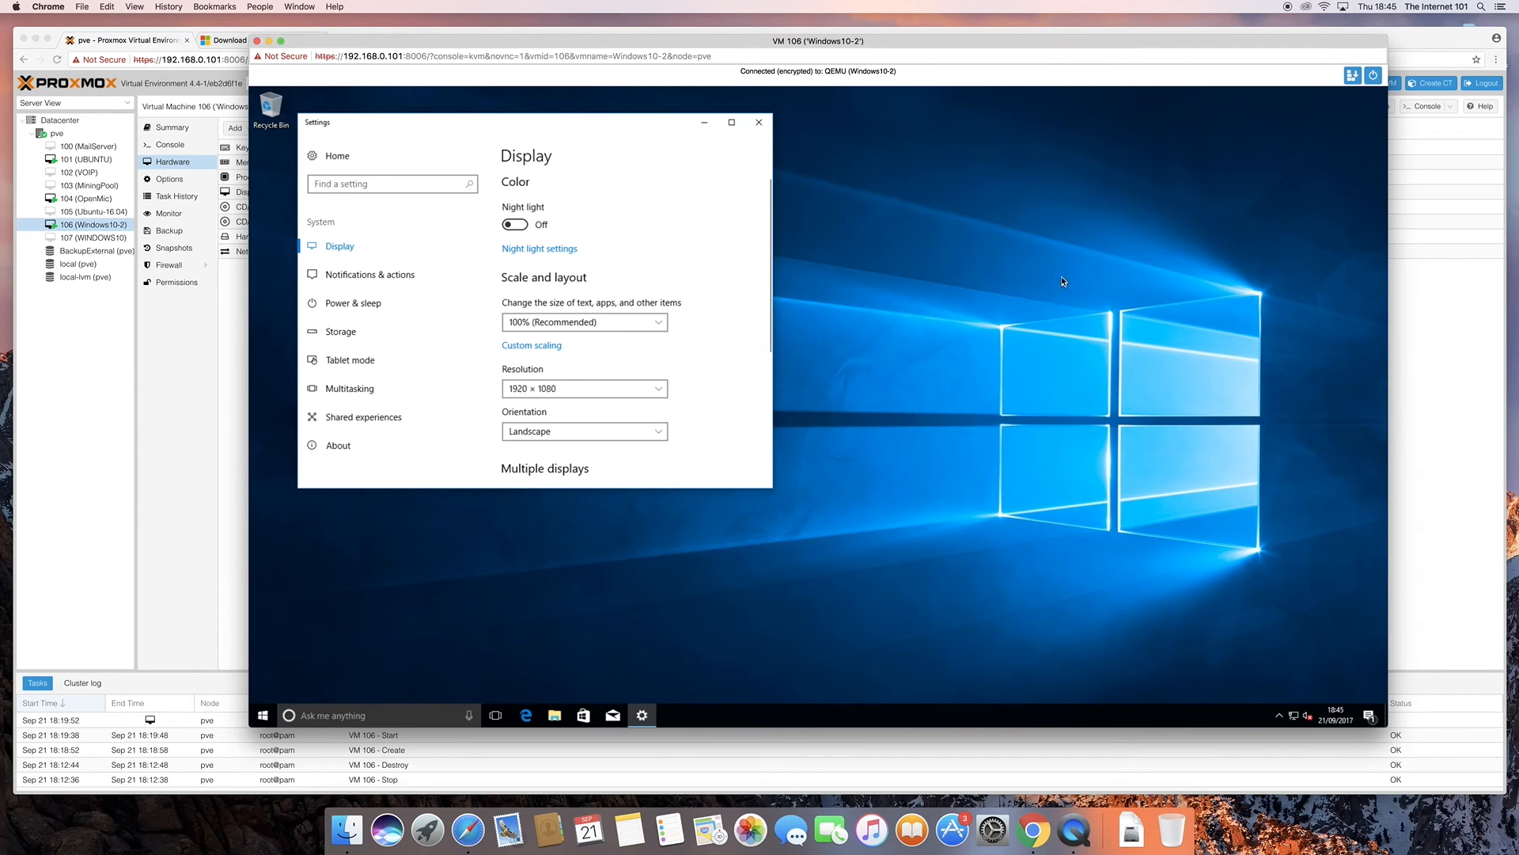
click(756, 121)
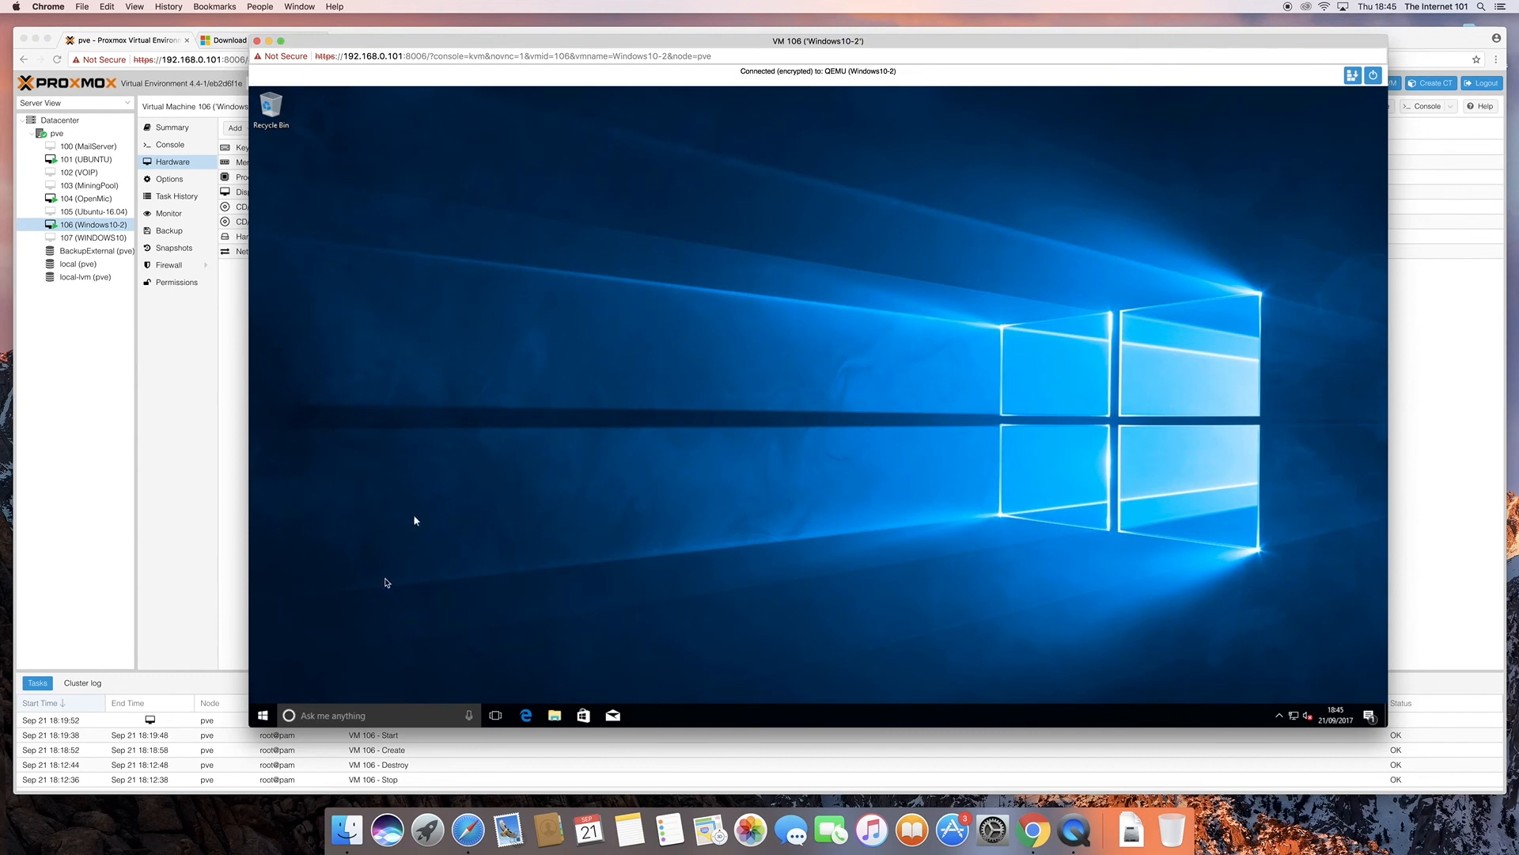
Step: Examine the shut down and restart options inside Windows and the VM console's own power commands
click(263, 716)
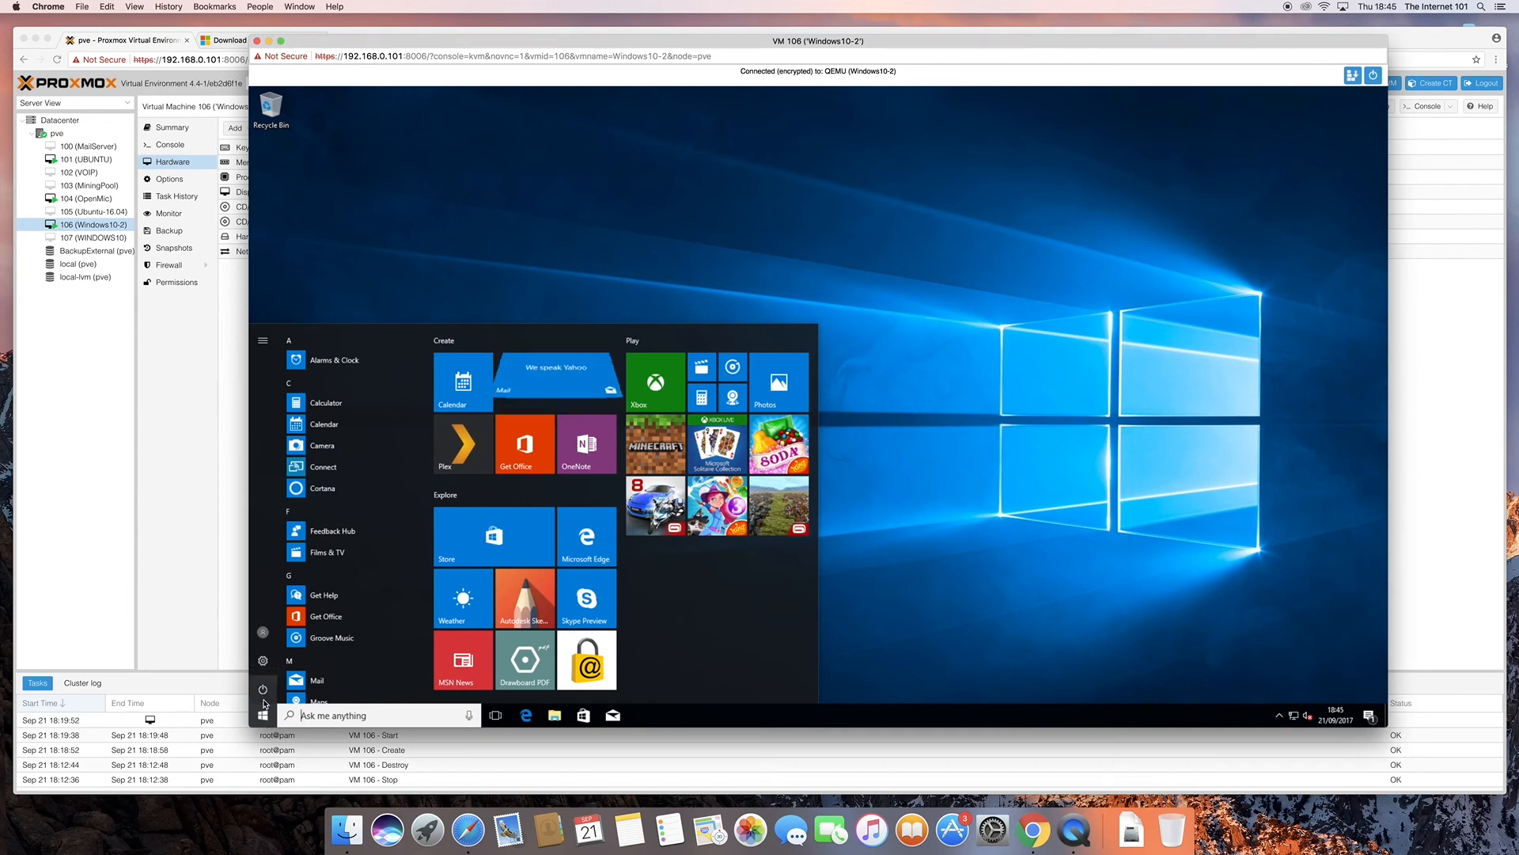
click(264, 699)
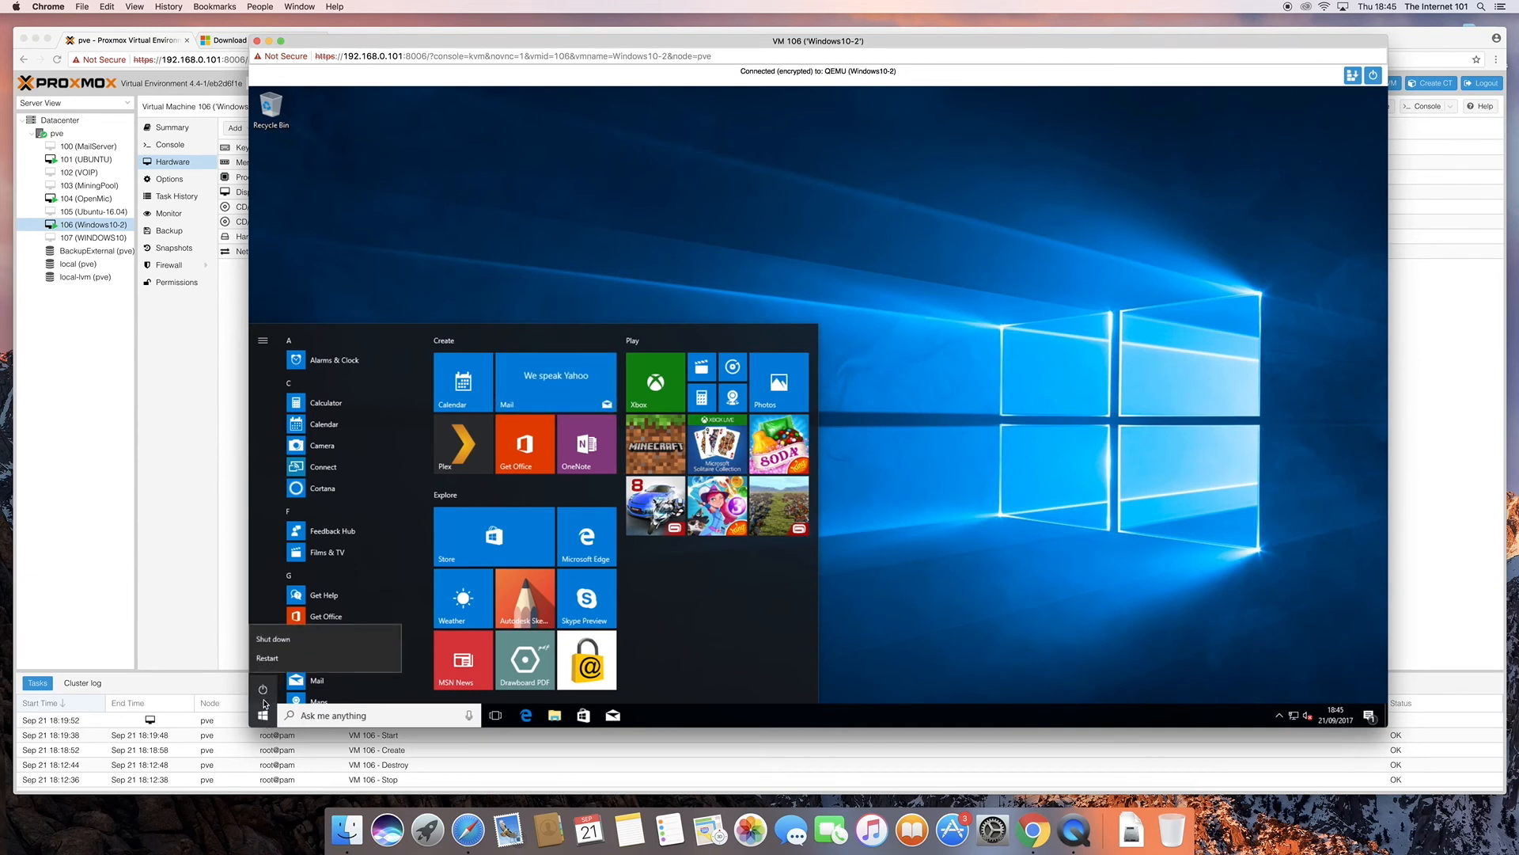
click(276, 639)
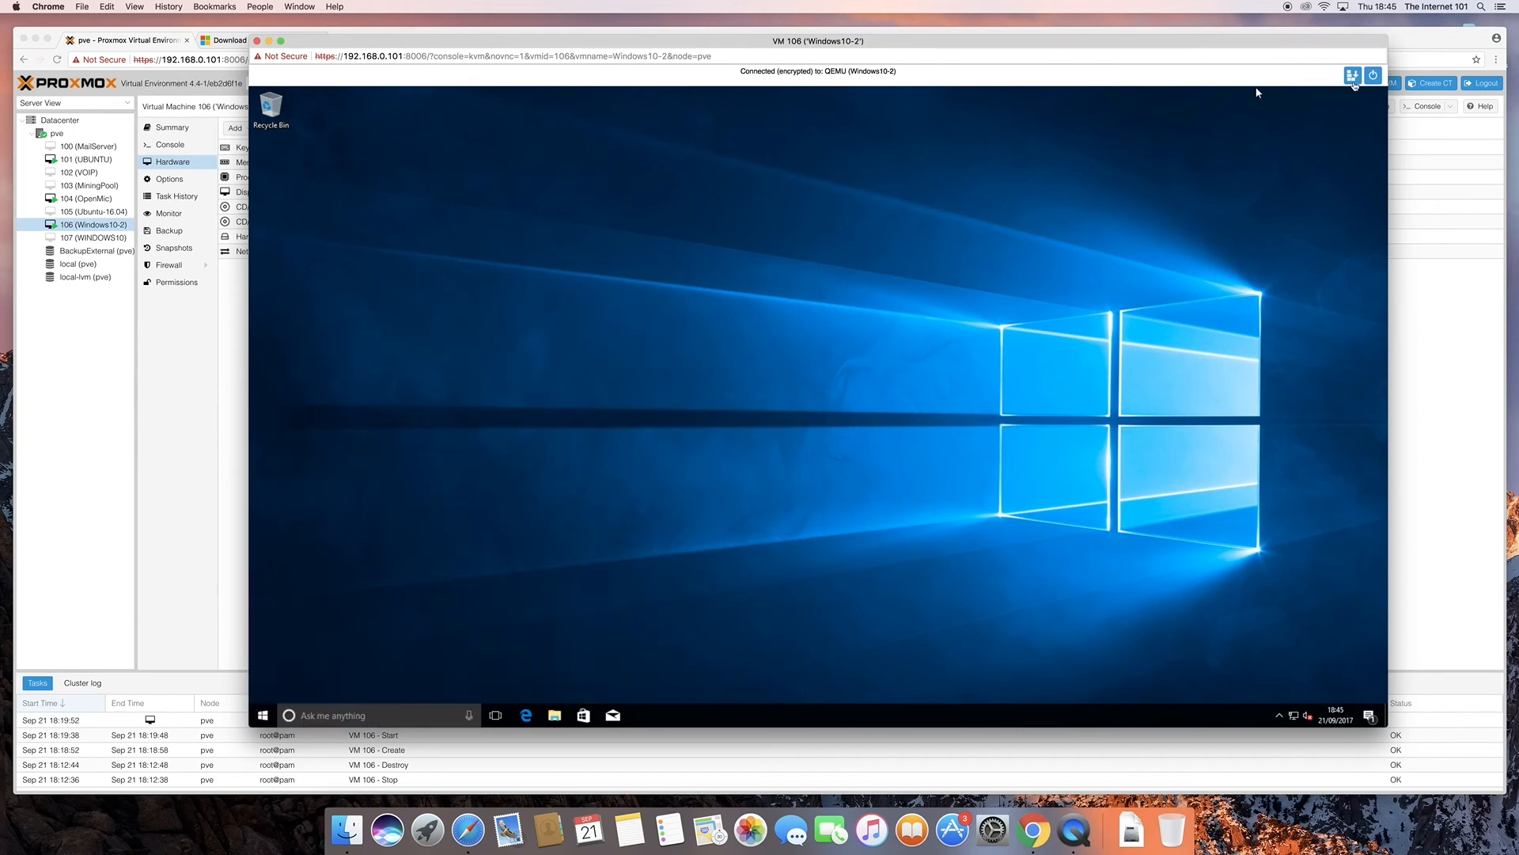
click(1372, 76)
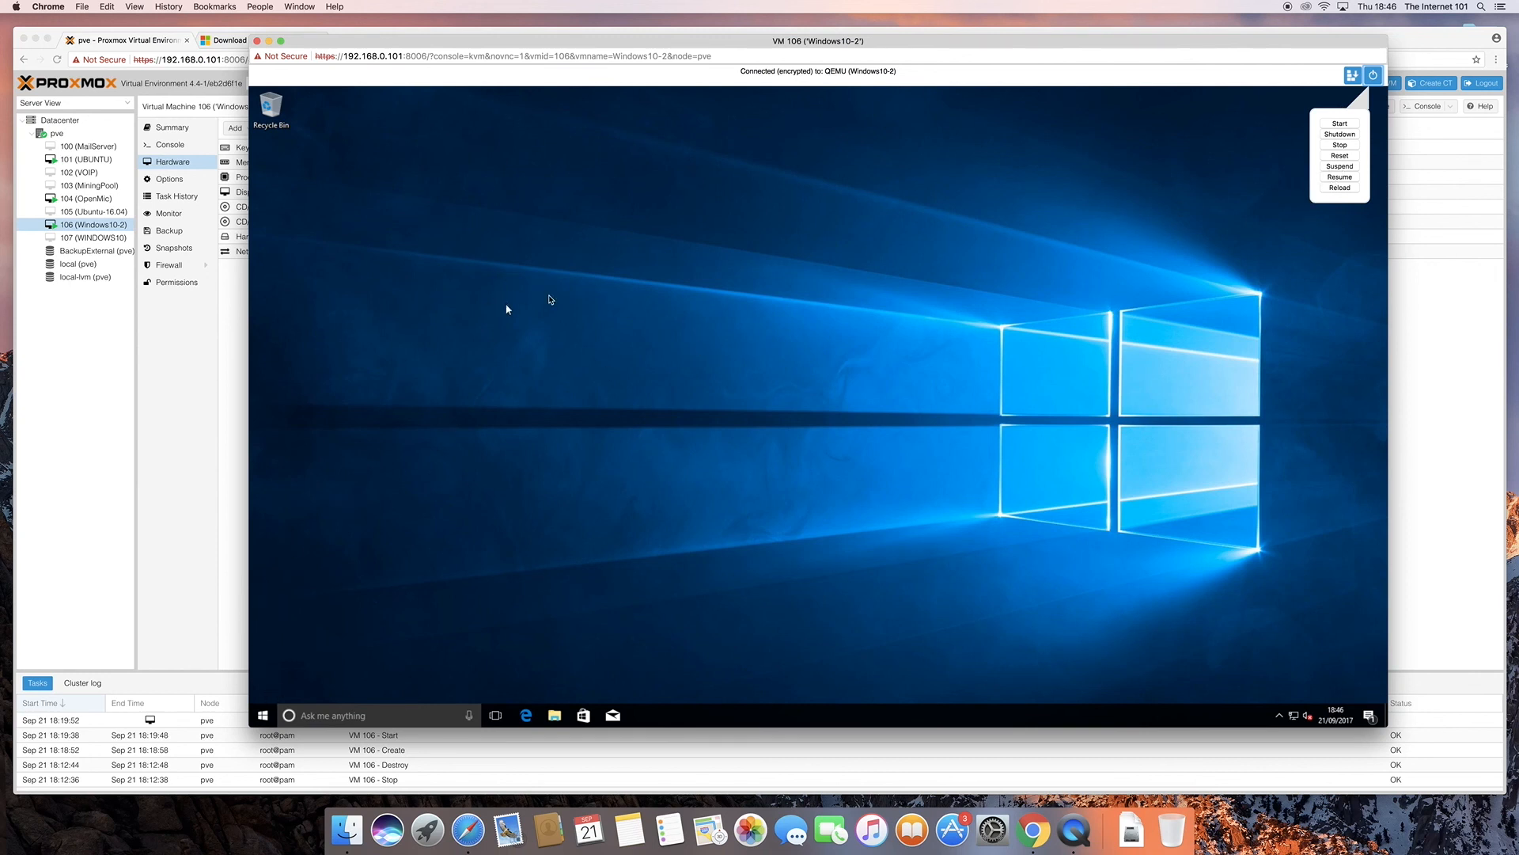
click(1377, 70)
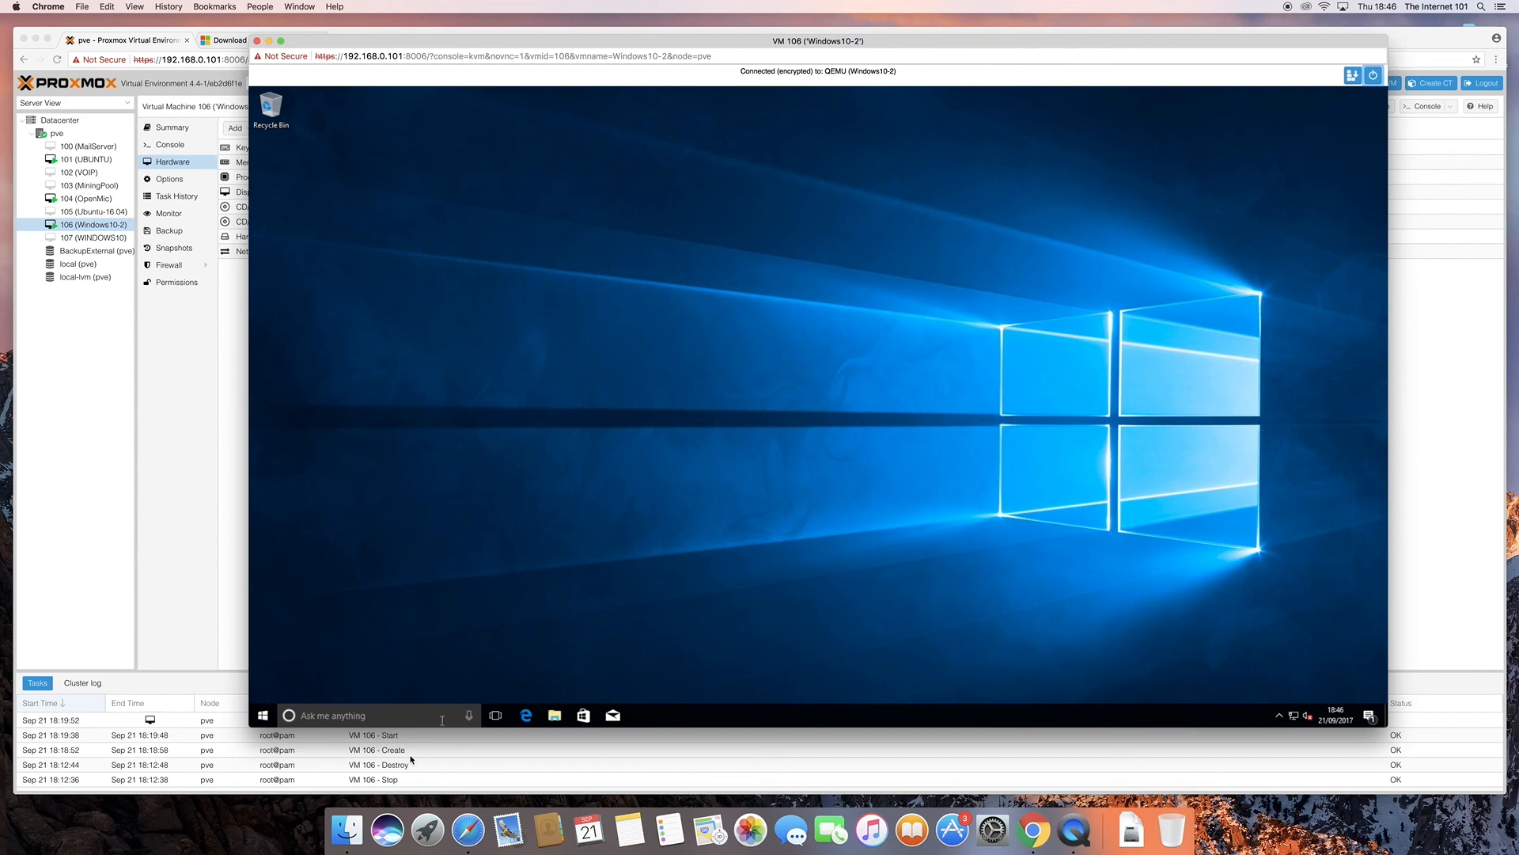
Step: Shut down Windows from inside the virtual machine and close its console window
click(261, 715)
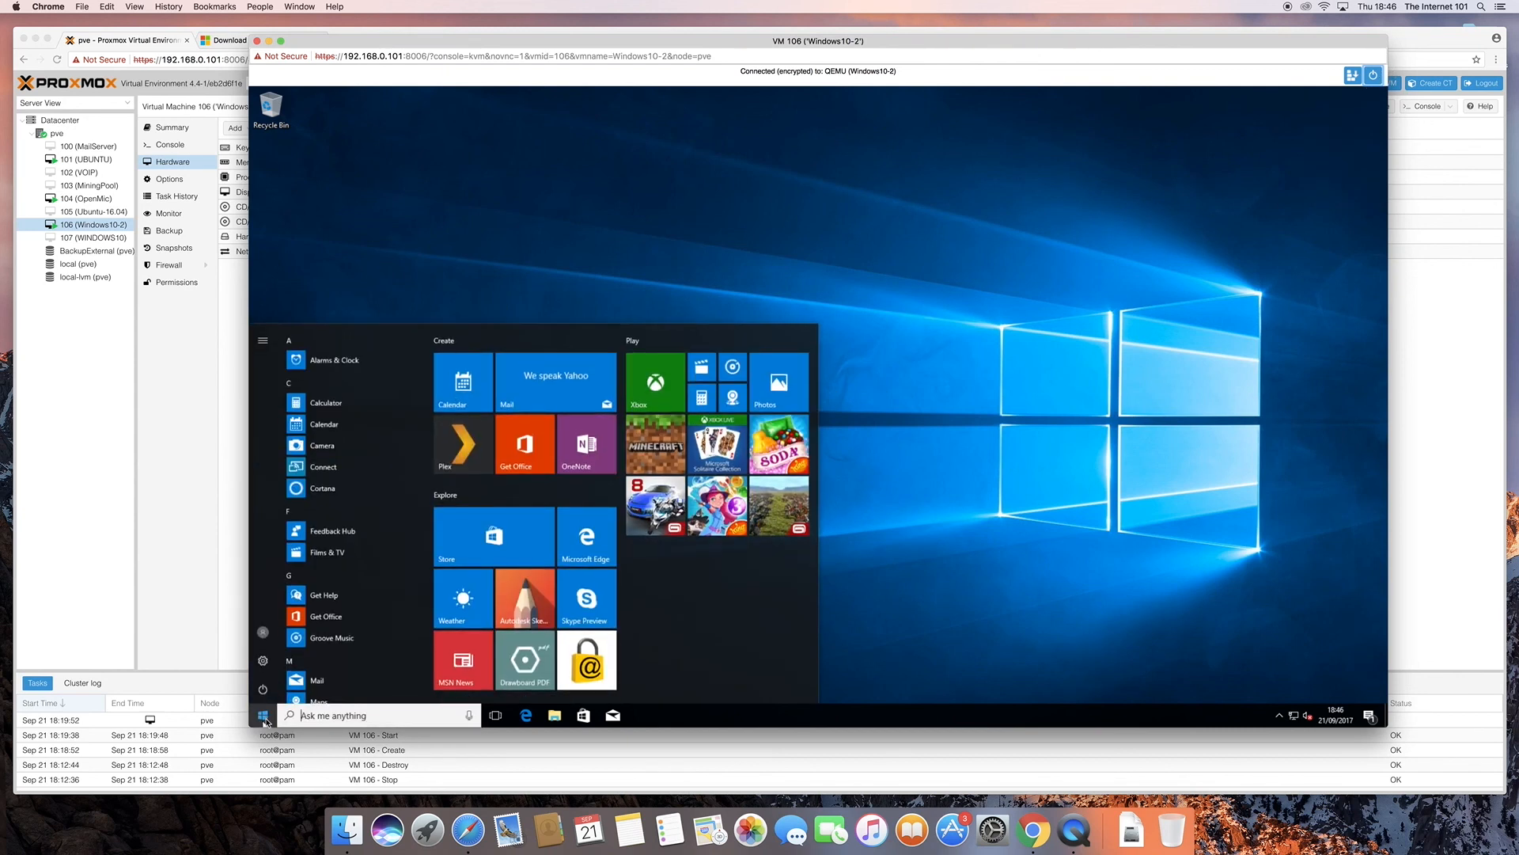
click(263, 689)
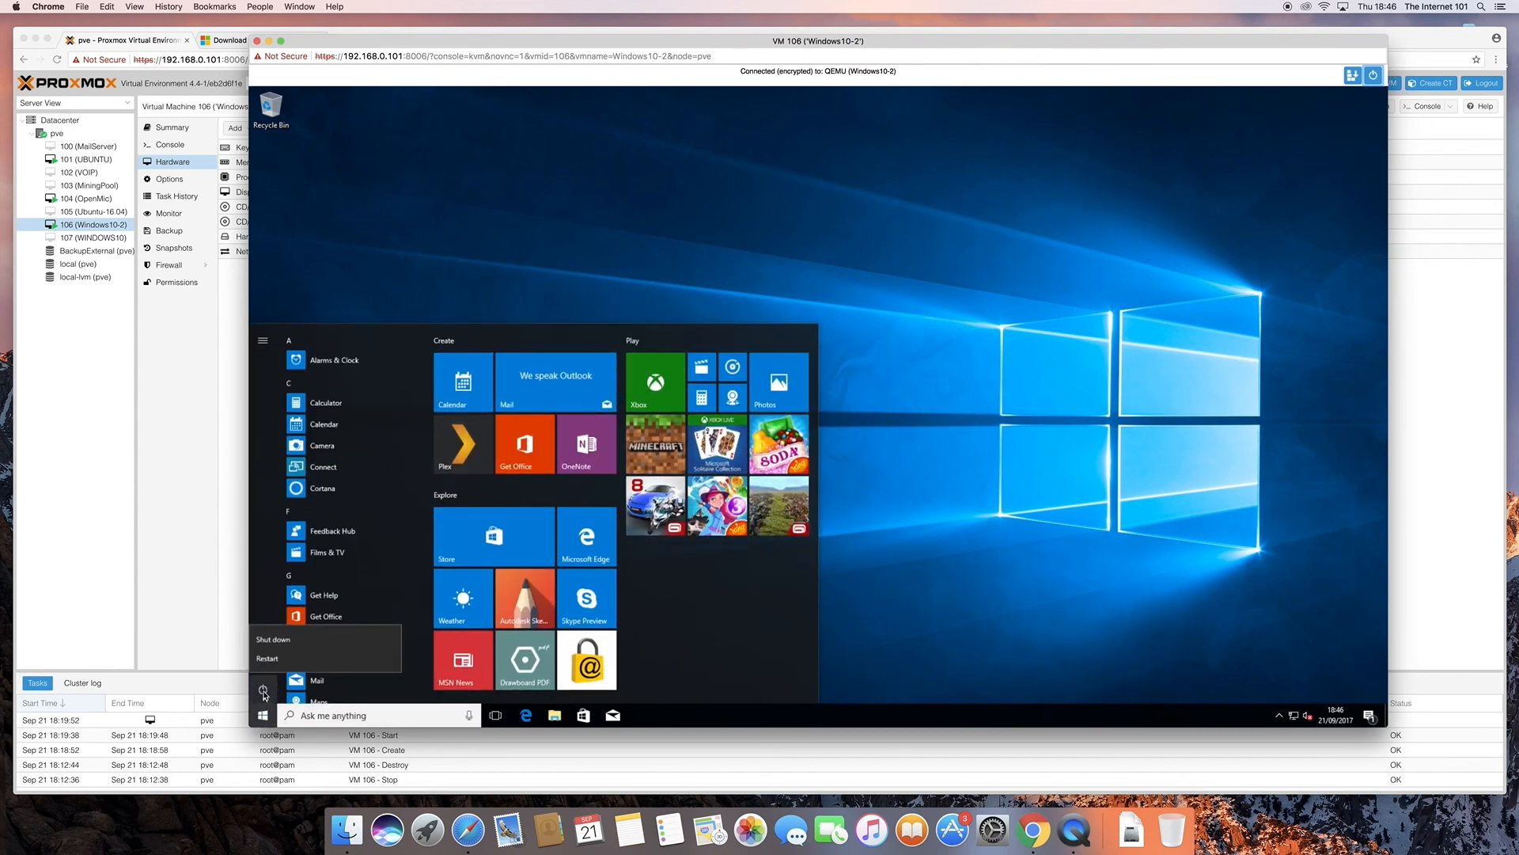
click(284, 645)
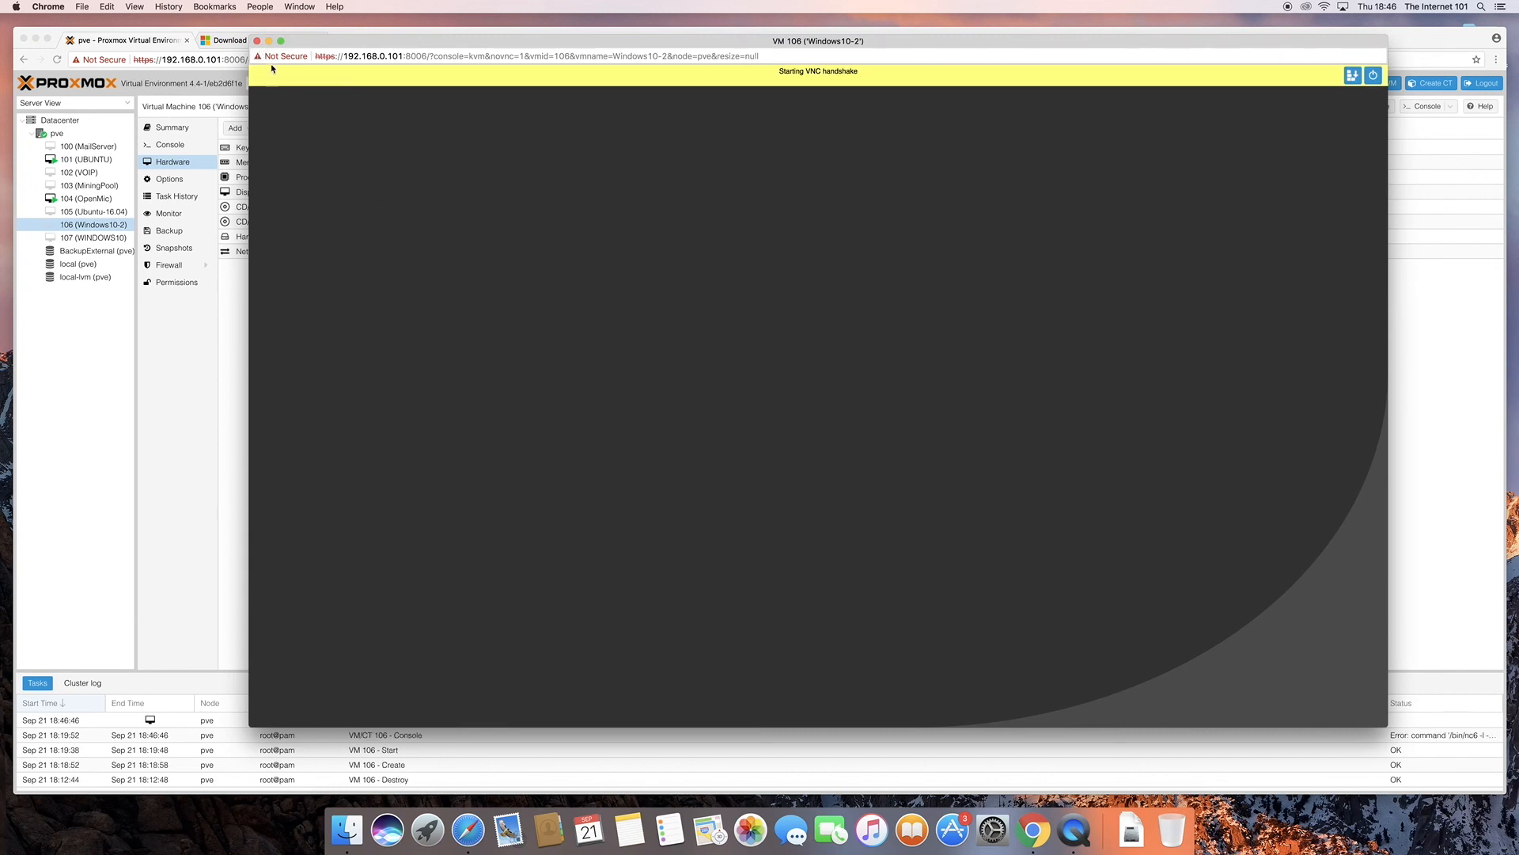
click(257, 41)
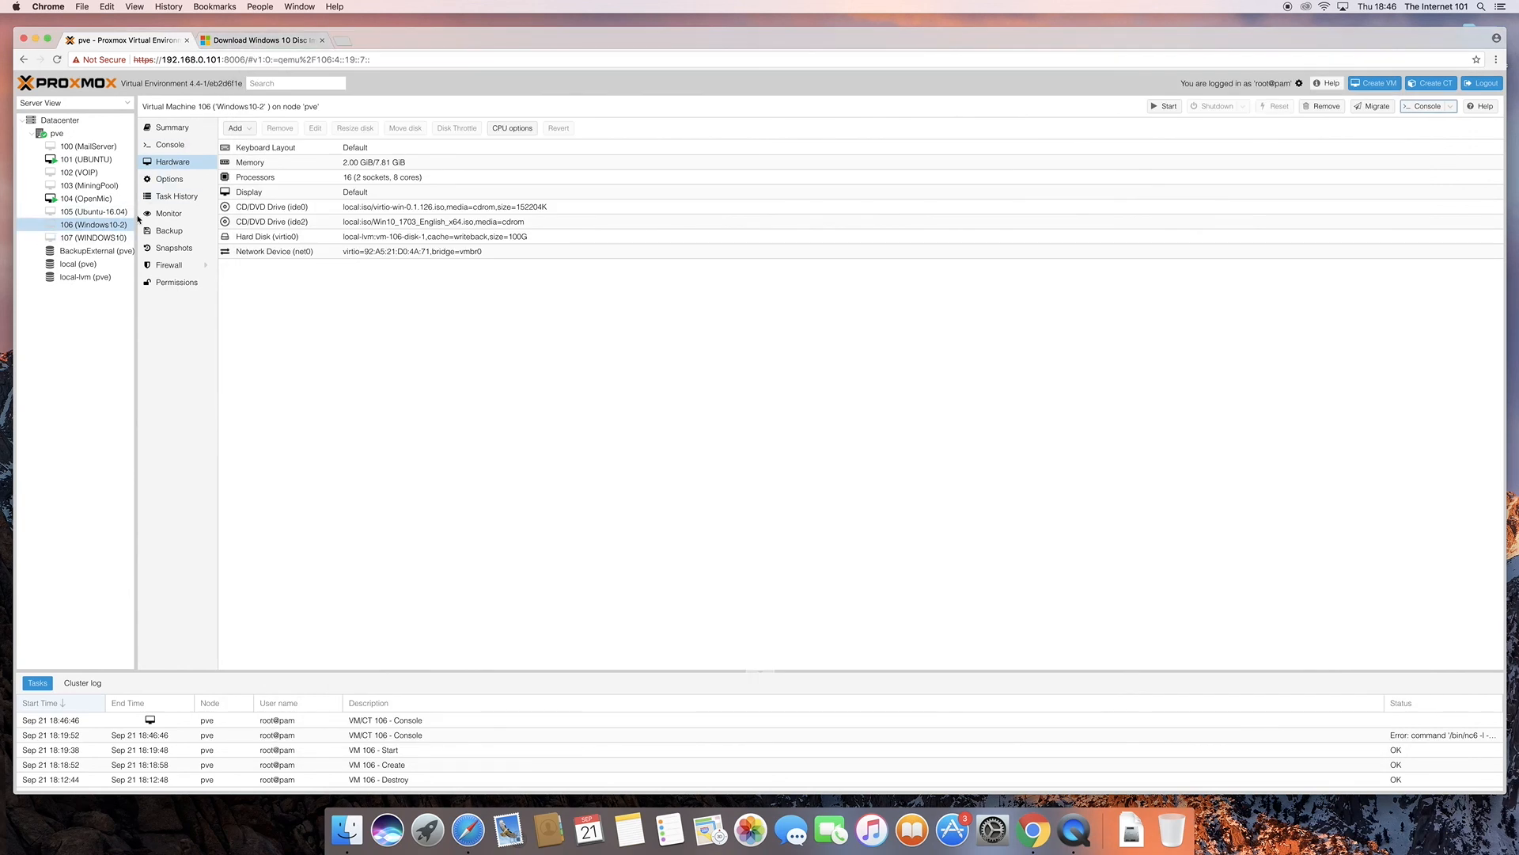
Step: Start virtual machine 106 (Windows10-2), open its console and move the console window clear of the screen edge
click(1163, 106)
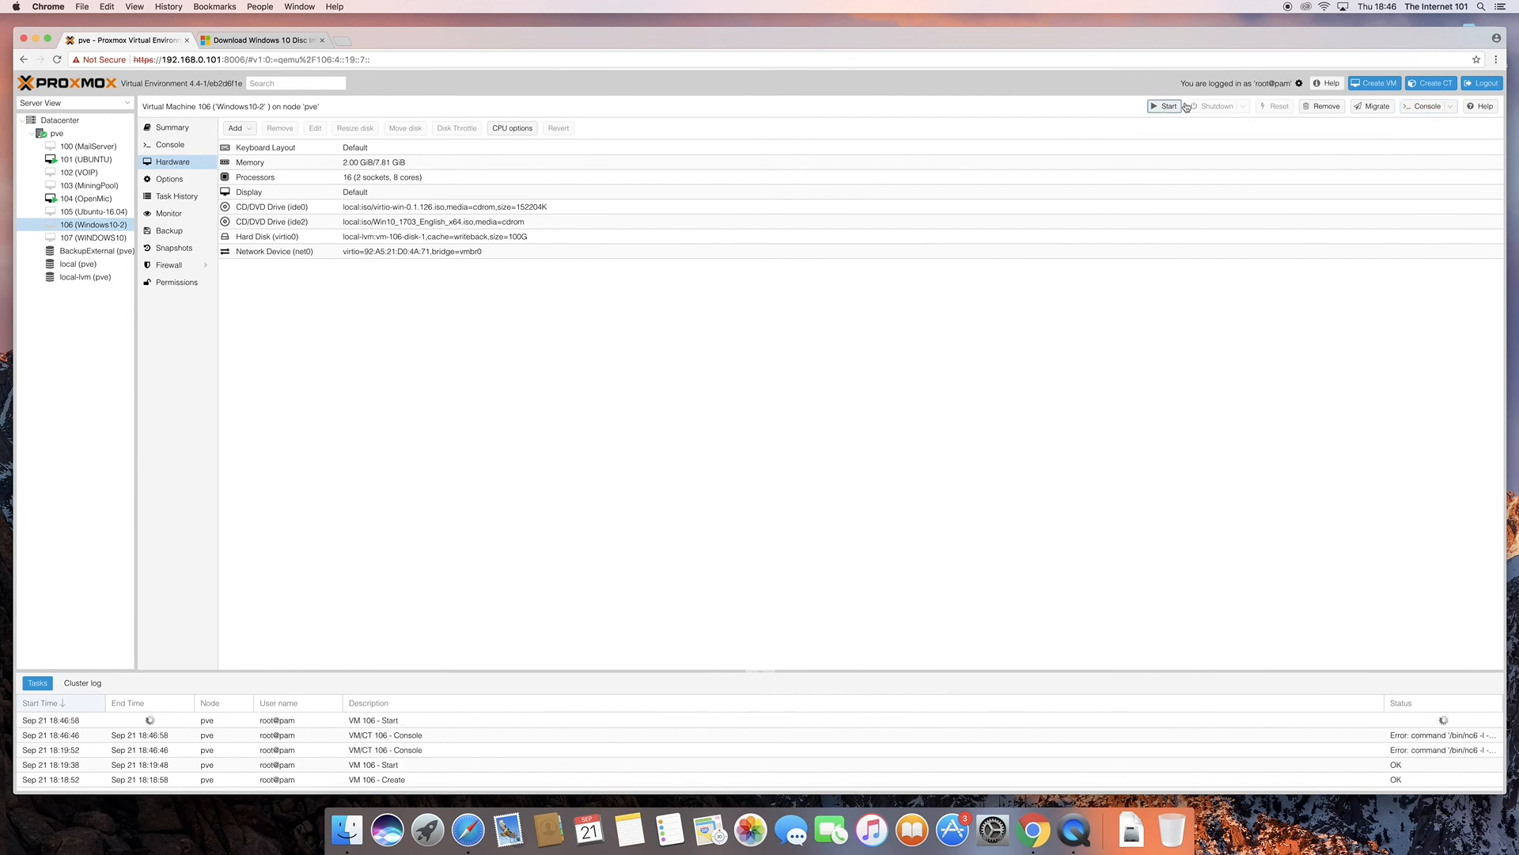
click(1428, 109)
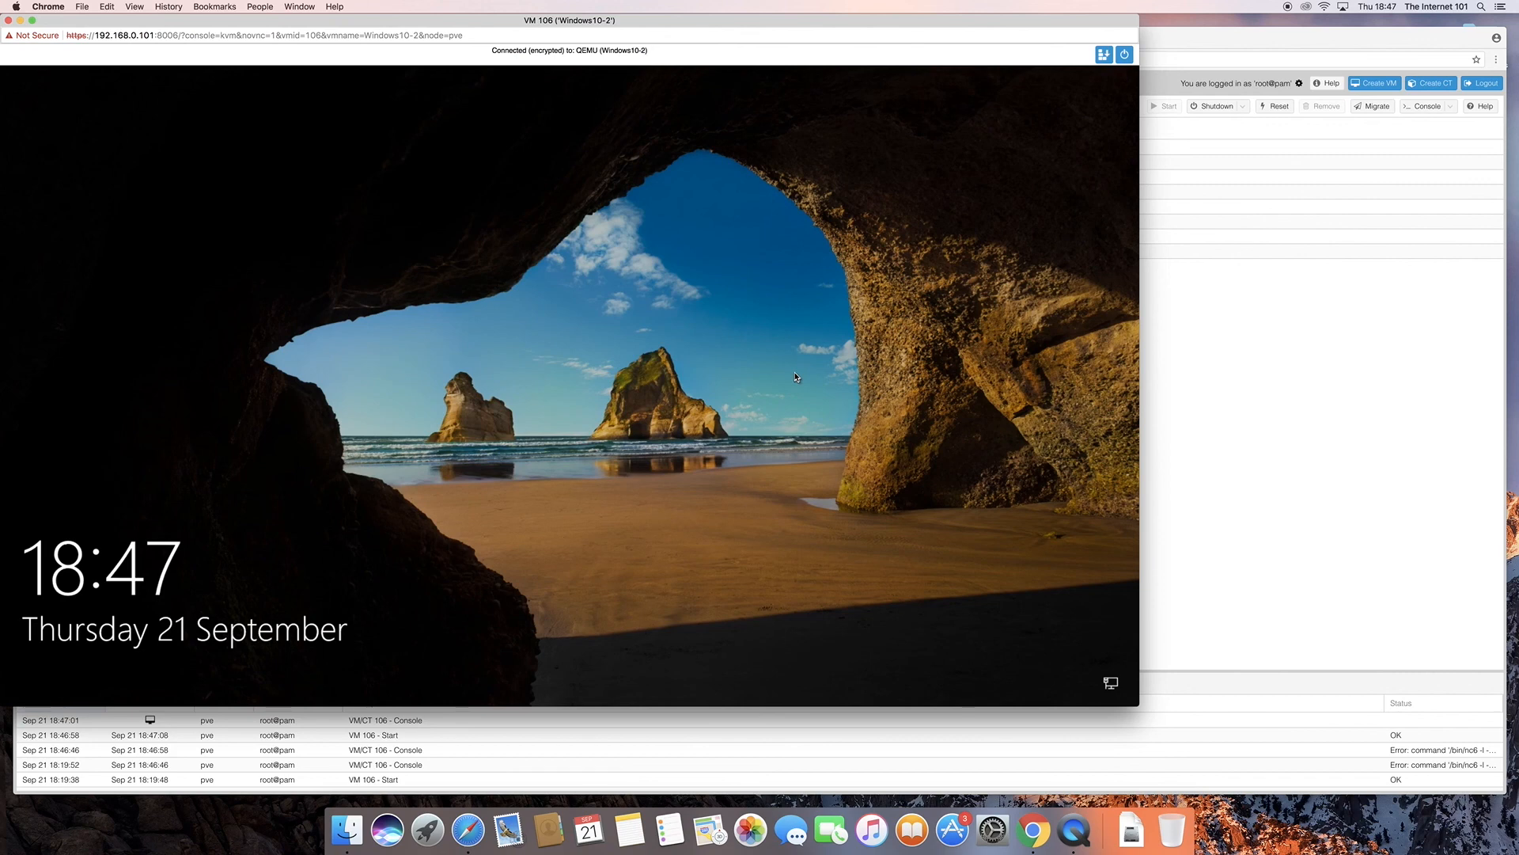
click(780, 28)
drag(780, 28, 940, 48)
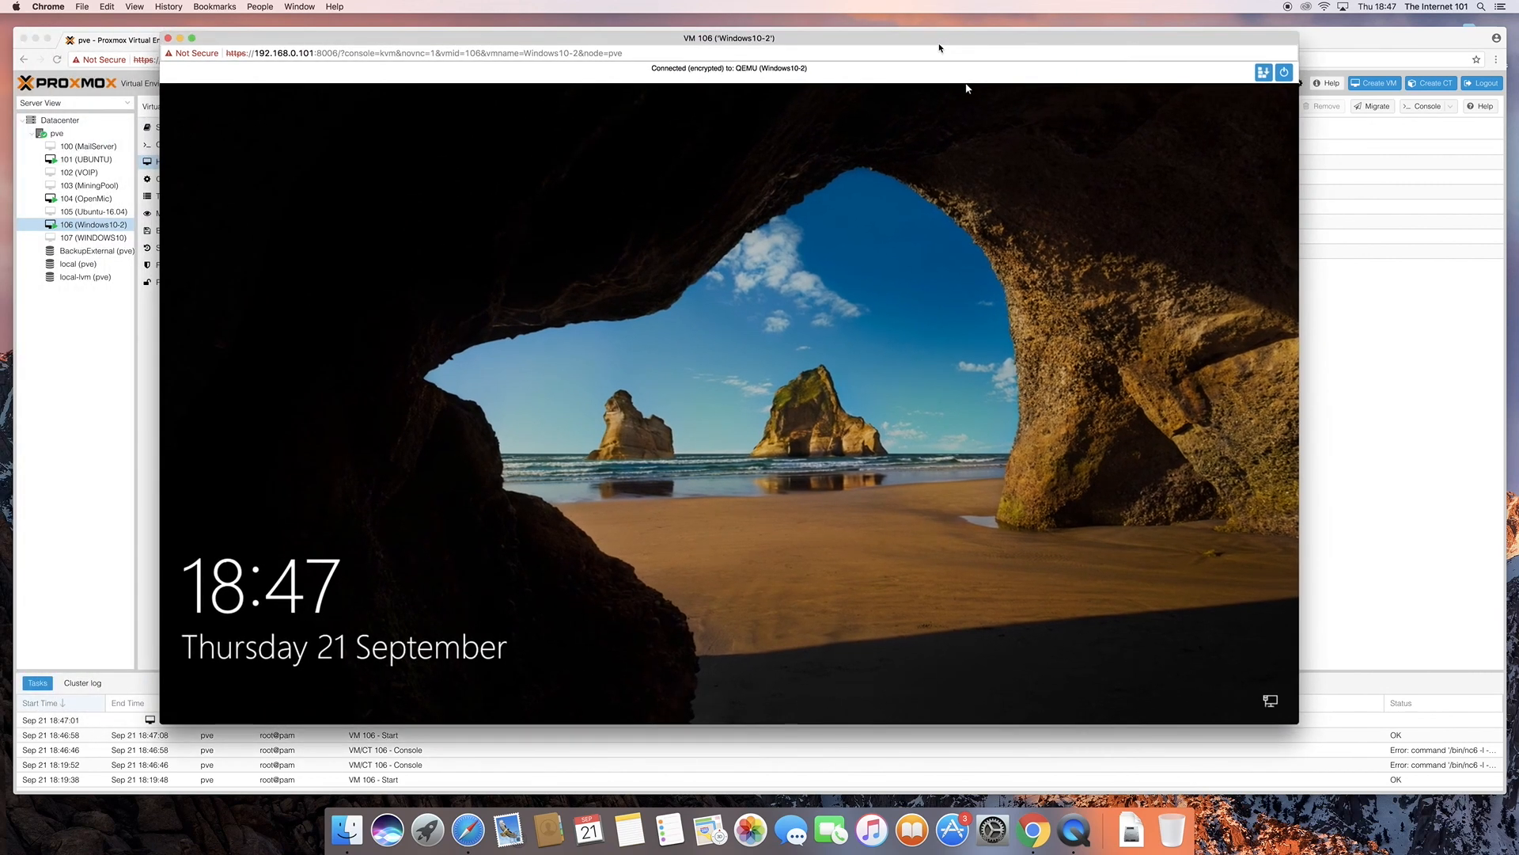